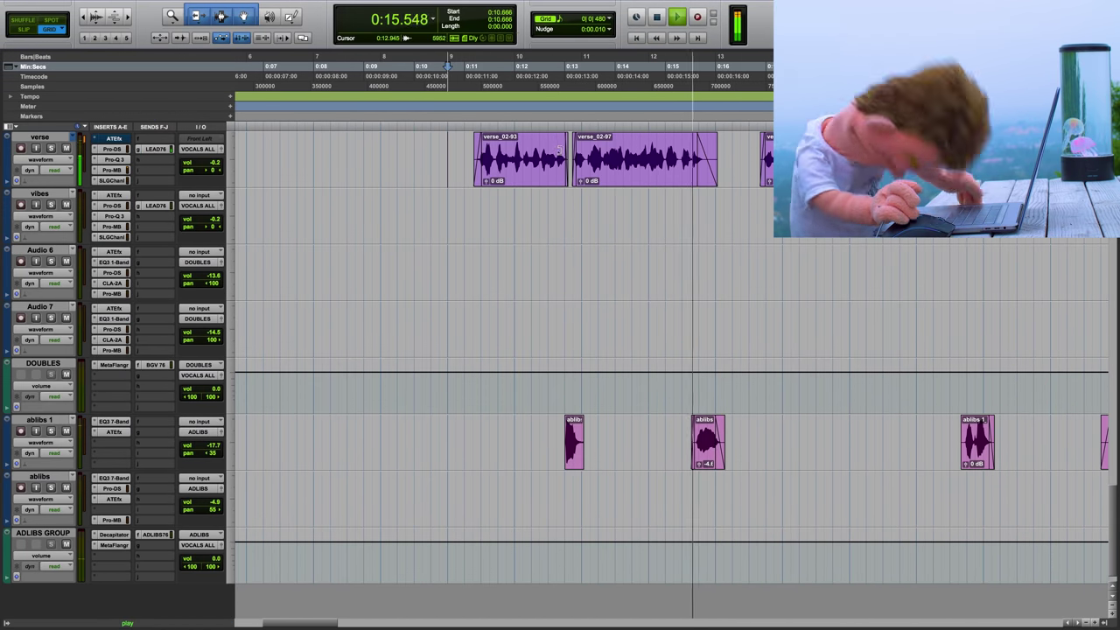
# Cut the short section from 11.833 to 12.016 s out of the first verse vocal clip
pyautogui.press('space')
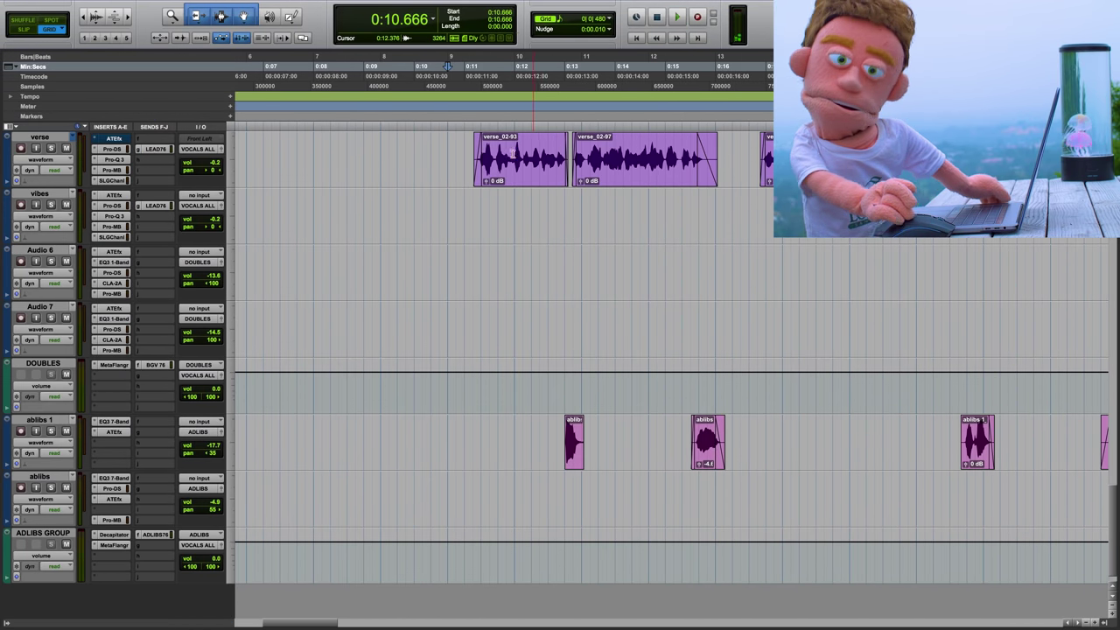
pyautogui.click(495, 148)
pyautogui.press('t')
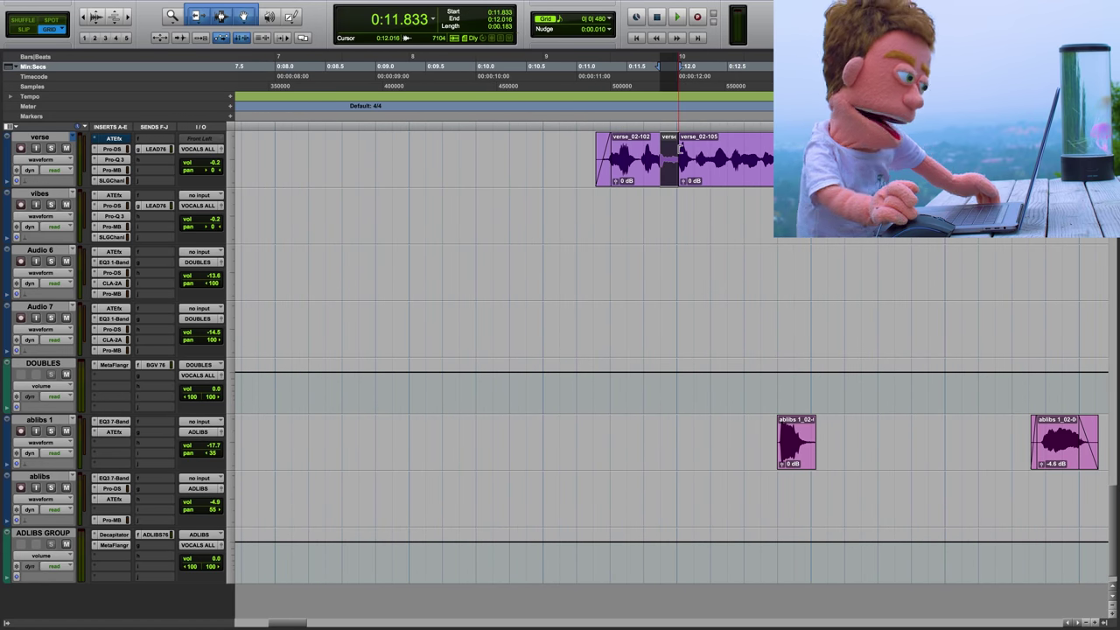
pyautogui.press('Delete')
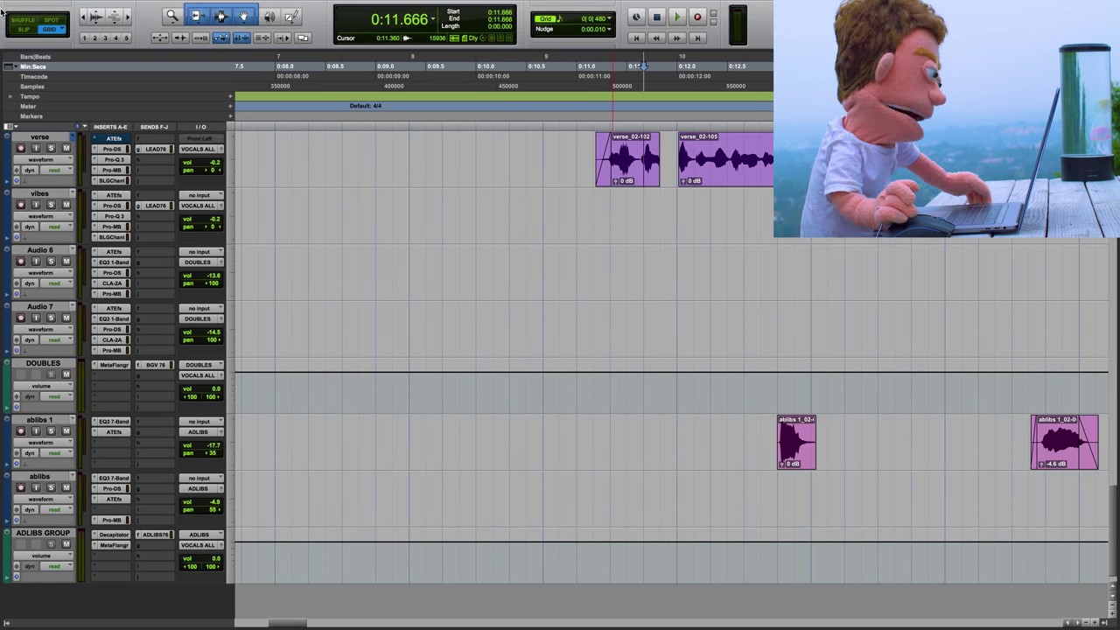
# Switch to Slip mode and trim the end of clip verse_02-102 and the start of clip verse_02-105 around the gap
pyautogui.click(23, 29)
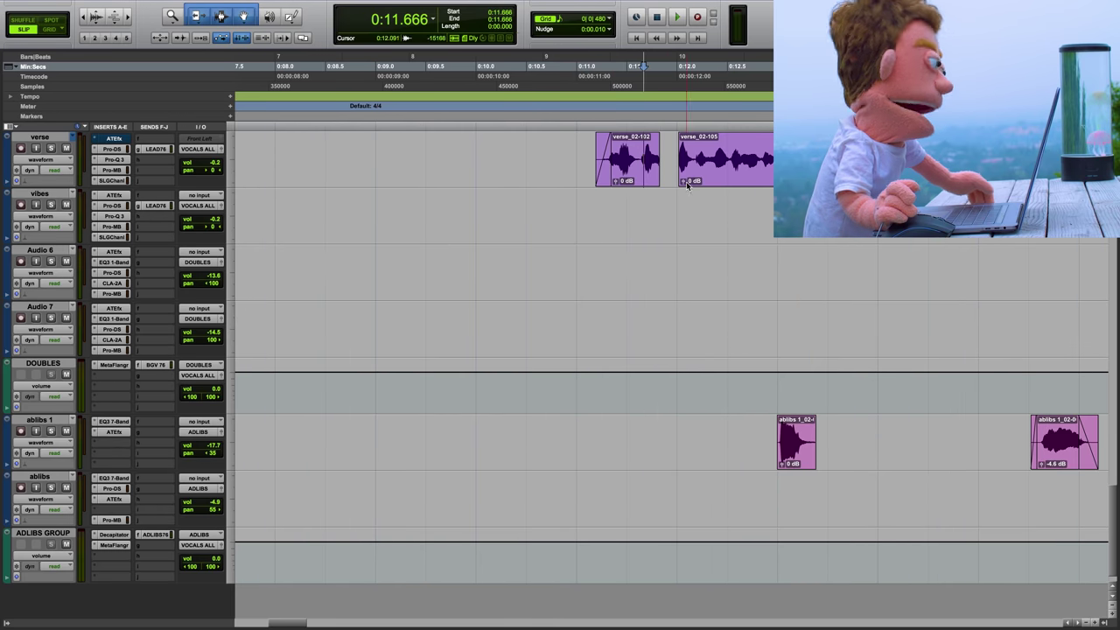
pyautogui.click(643, 154)
pyautogui.press('t')
pyautogui.hscroll(4, 654, 154)
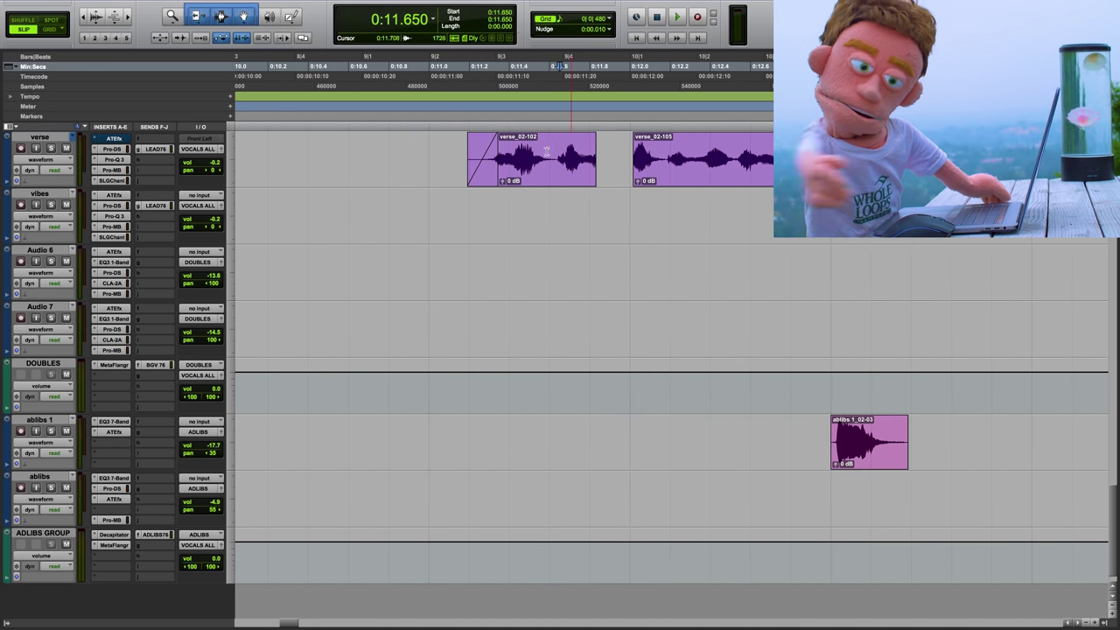
pyautogui.click(436, 151)
pyautogui.press('super+z')
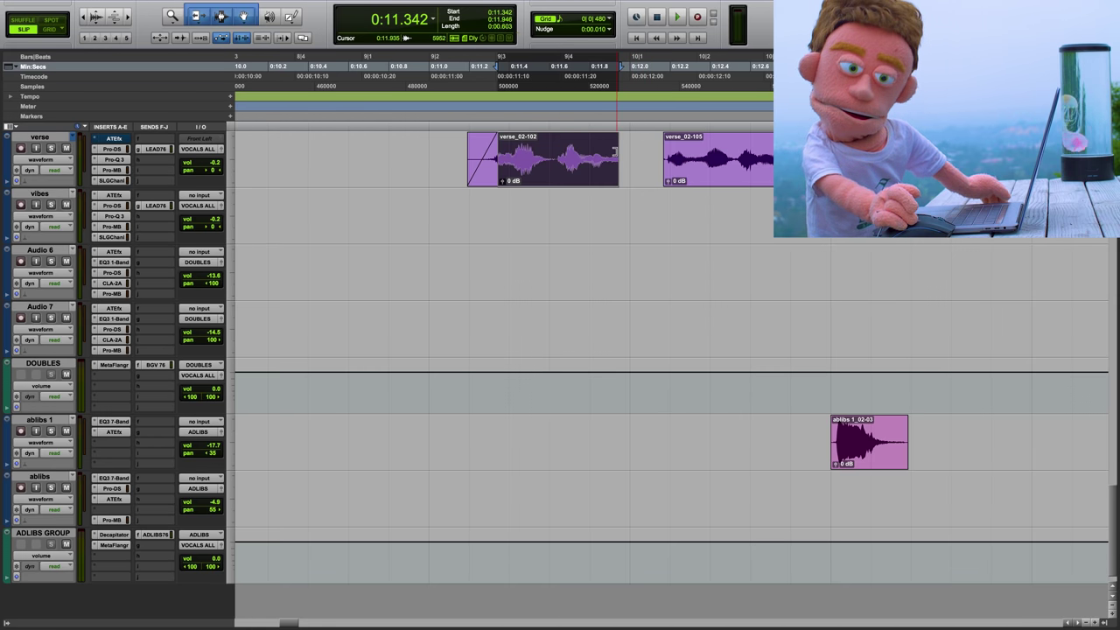
pyautogui.moveTo(616, 151); pyautogui.dragTo(603, 152)
pyautogui.click(664, 165)
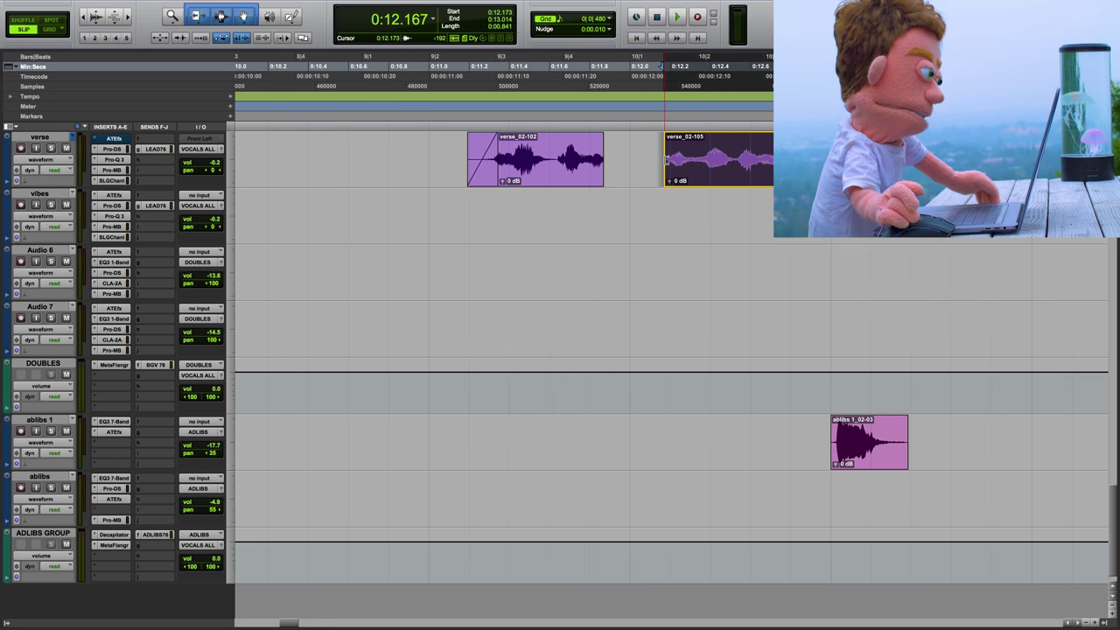
pyautogui.moveTo(666, 162); pyautogui.dragTo(665, 162)
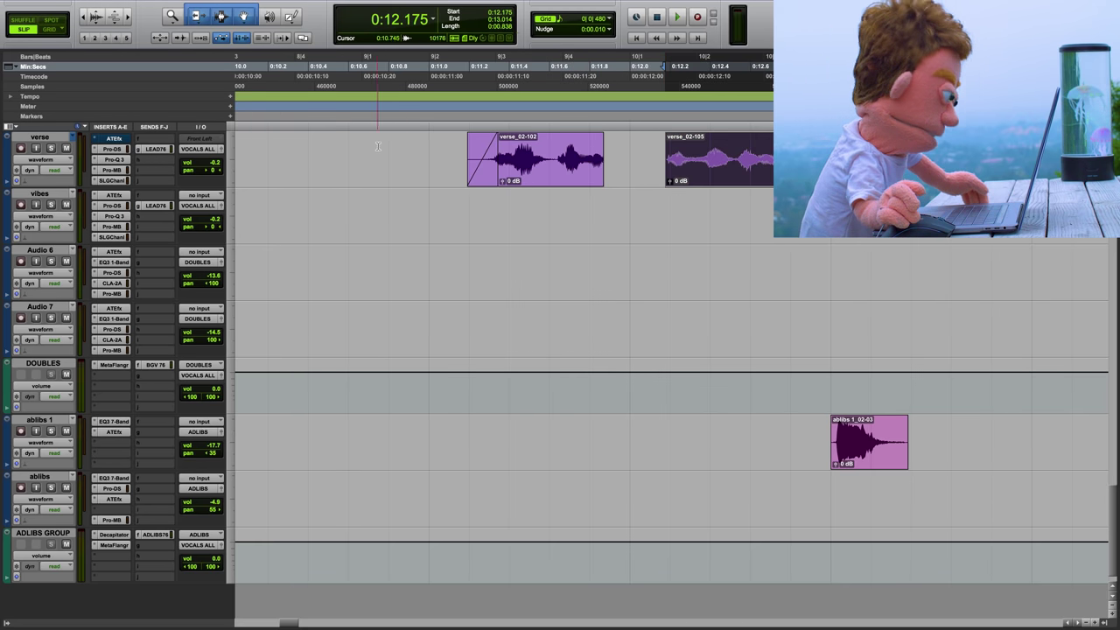
pyautogui.press('space')
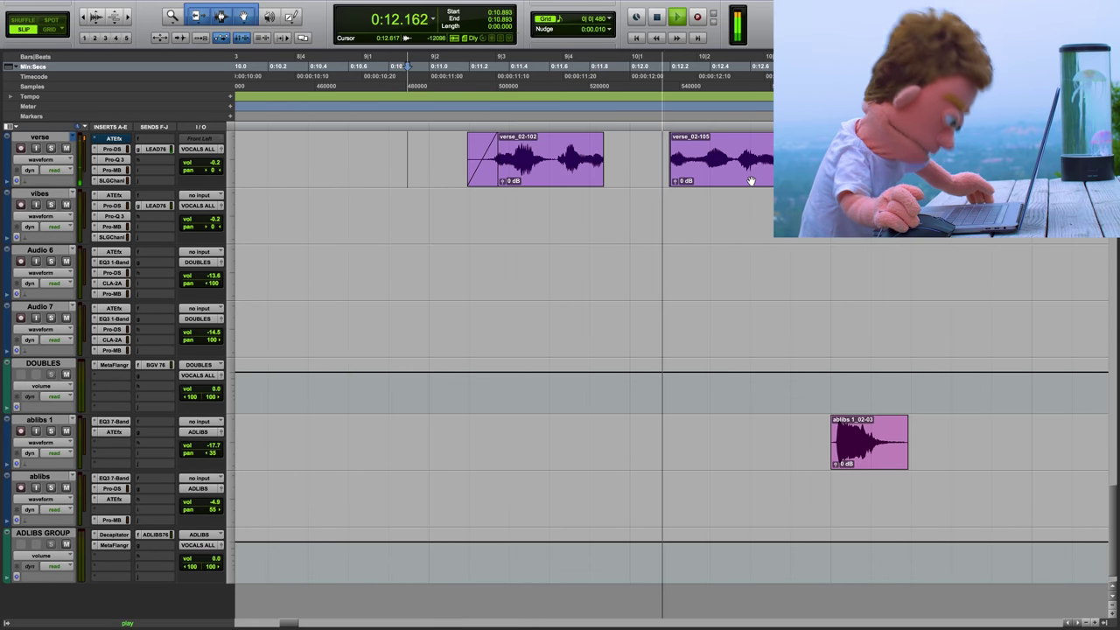
pyautogui.press('space')
# Delete the part of clip verse_02-105 that starts at 12.527 s and audition the cut
pyautogui.click(737, 153)
pyautogui.moveTo(741, 153); pyautogui.dragTo(814, 153)
pyautogui.press('Delete')
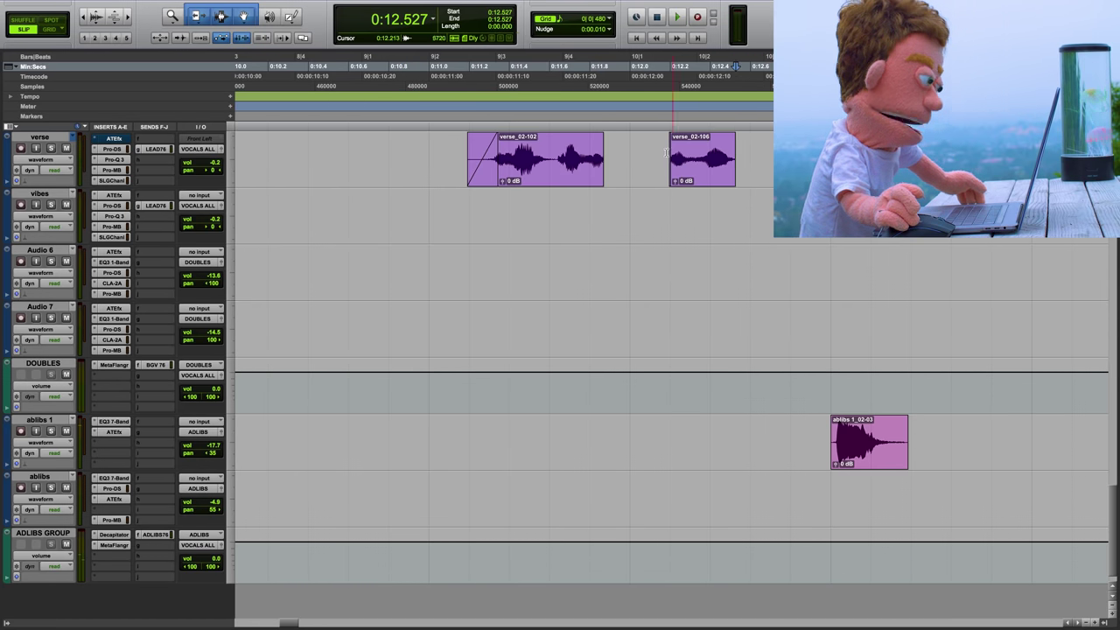
pyautogui.click(666, 153)
pyautogui.press('space')
pyautogui.press('space')
# Extend the end of clip verse_02-106 to about 12.6 s and audition its last part
pyautogui.moveTo(730, 169); pyautogui.dragTo(751, 157)
pyautogui.click(701, 150)
pyautogui.press('space')
pyautogui.press('space')
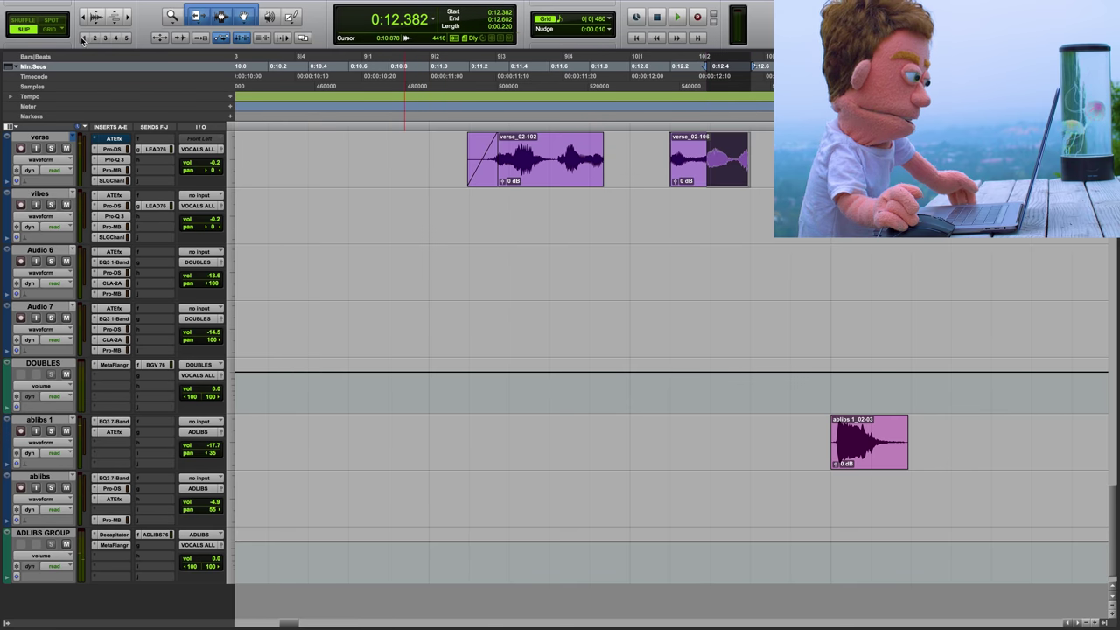
# Switch to Grid mode and duplicate the verse section from 12.333 to 12.666 s directly after itself
pyautogui.click(48, 30)
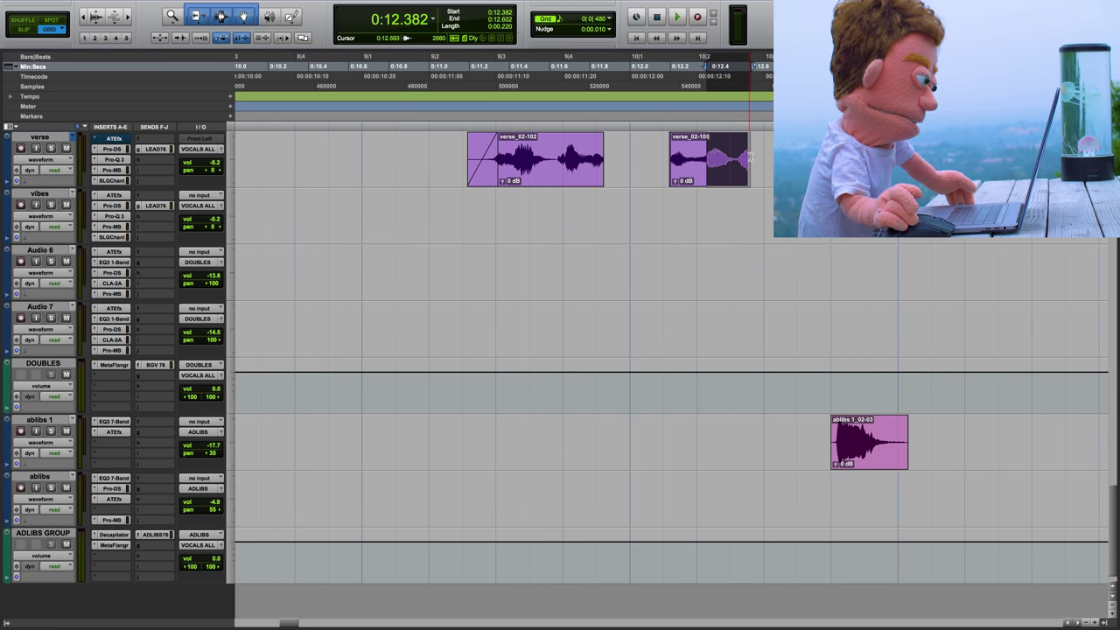
pyautogui.moveTo(750, 157); pyautogui.dragTo(712, 164)
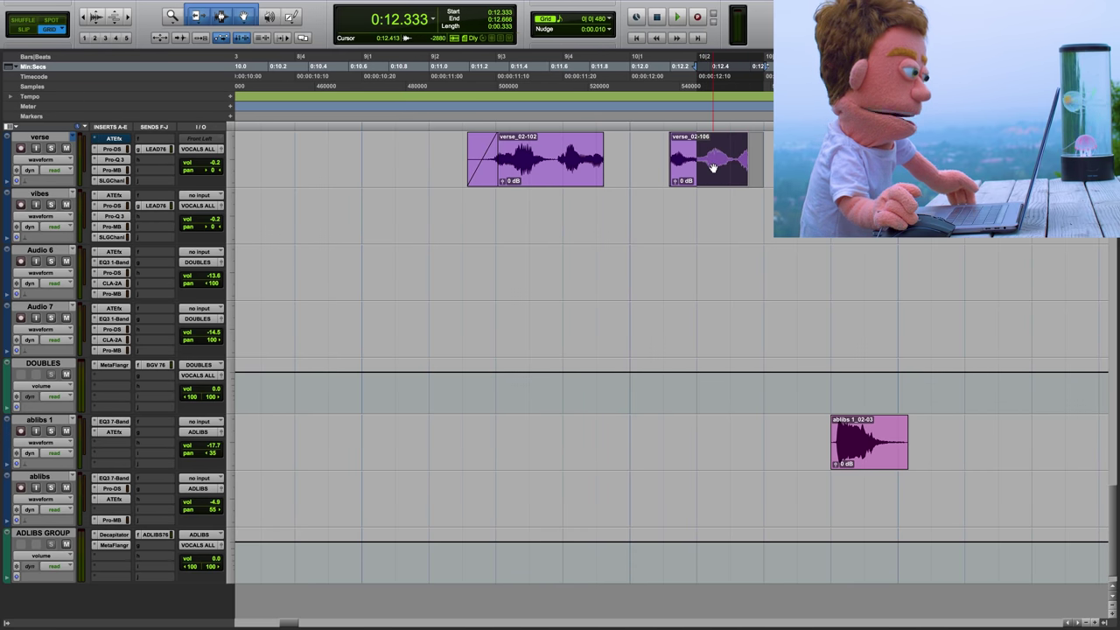
pyautogui.press('space')
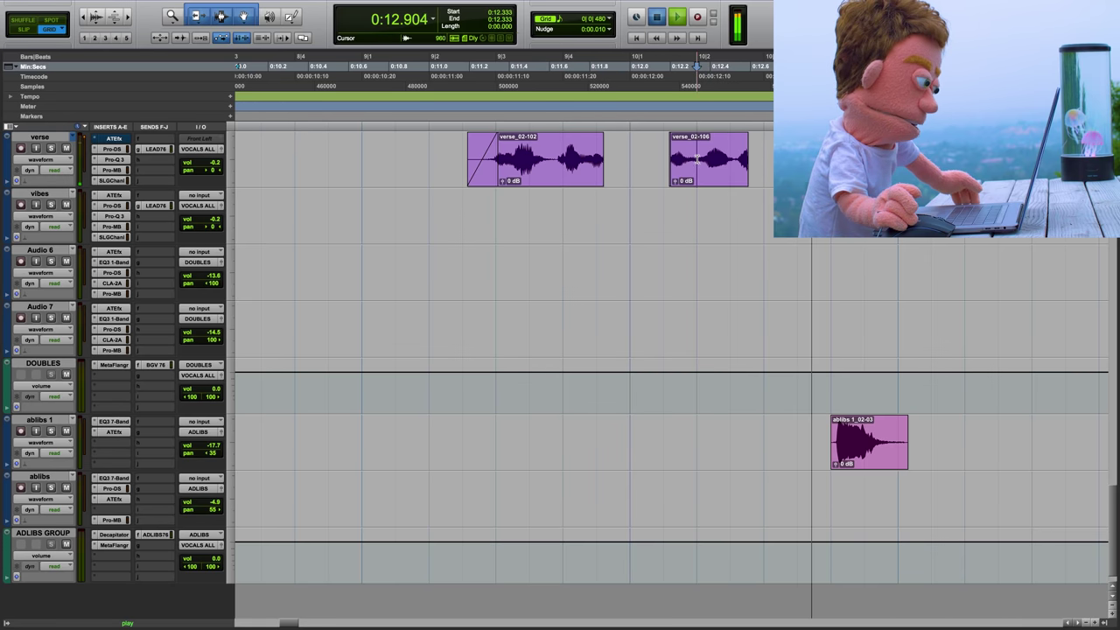
pyautogui.press('super+d')
pyautogui.press('space')
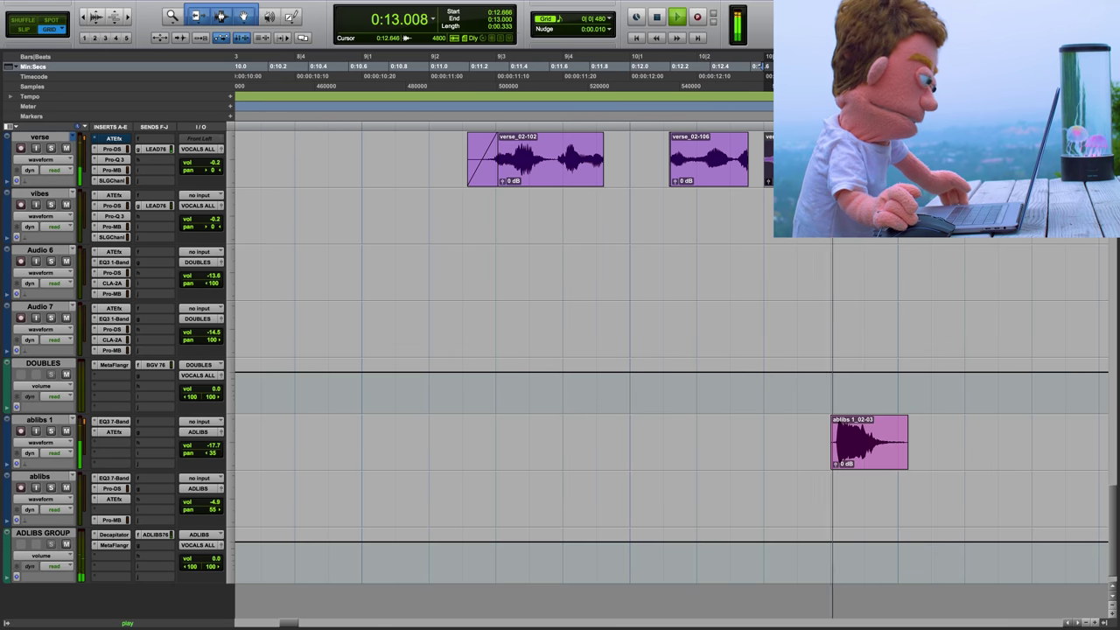
# Lower the clip gain of the duplicated verse snippet, add short fades around the join and audition it
pyautogui.click(768, 183)
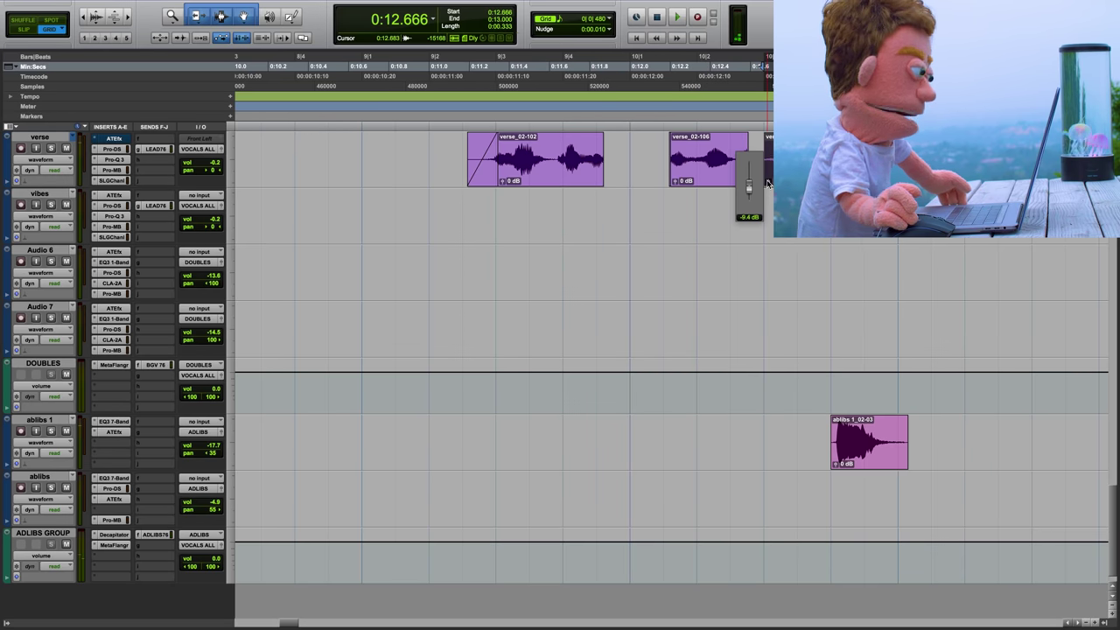
pyautogui.moveTo(768, 175); pyautogui.dragTo(769, 173)
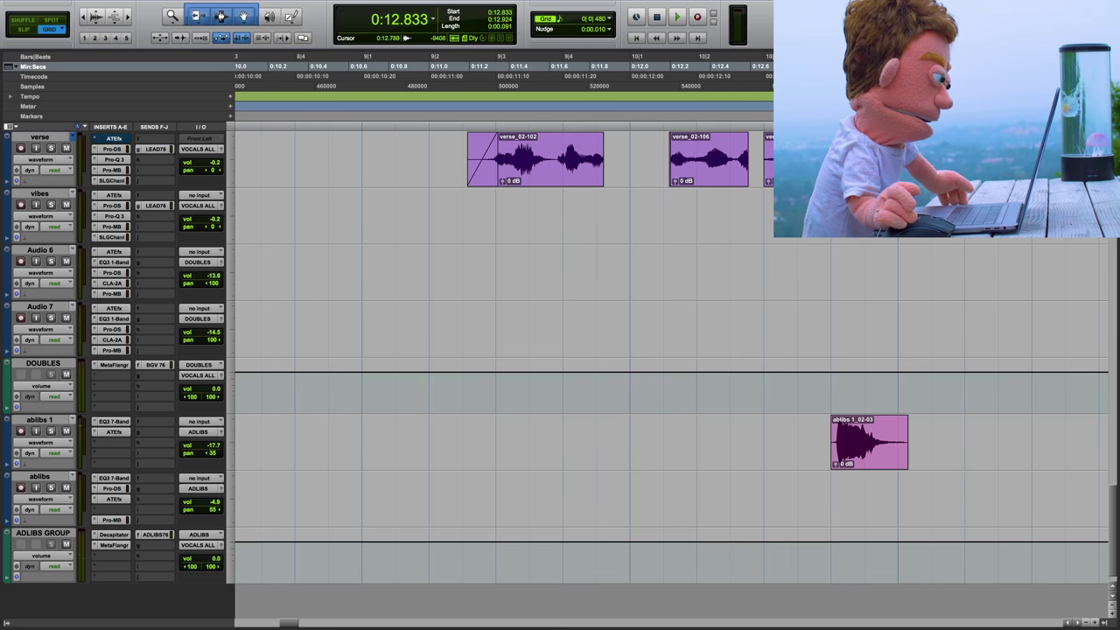
pyautogui.click(768, 182)
pyautogui.moveTo(769, 186); pyautogui.dragTo(768, 183)
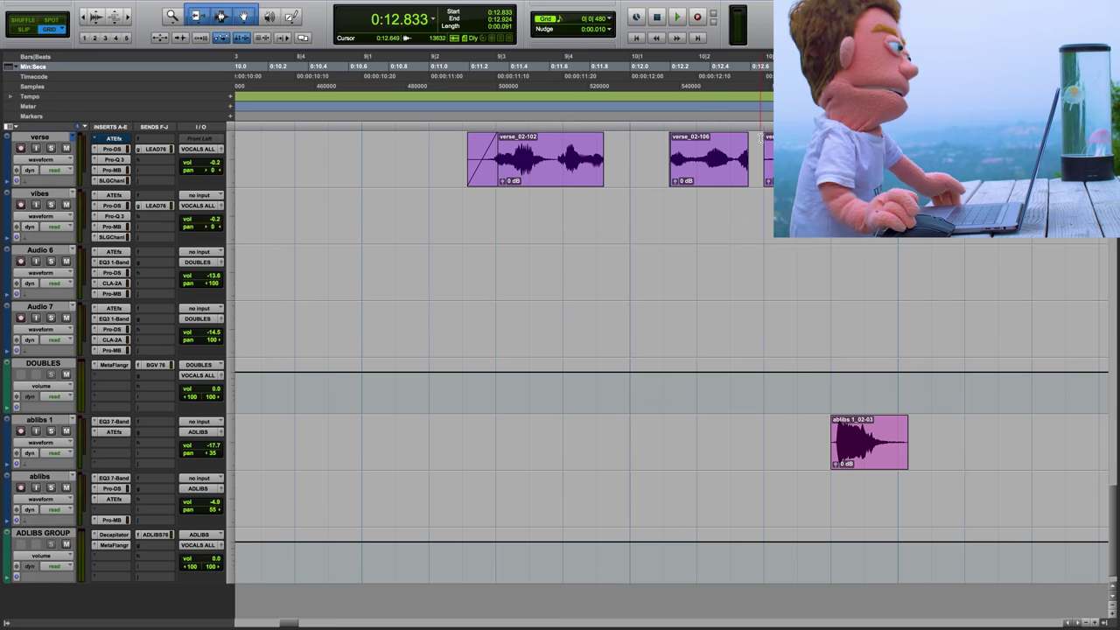
pyautogui.press('space')
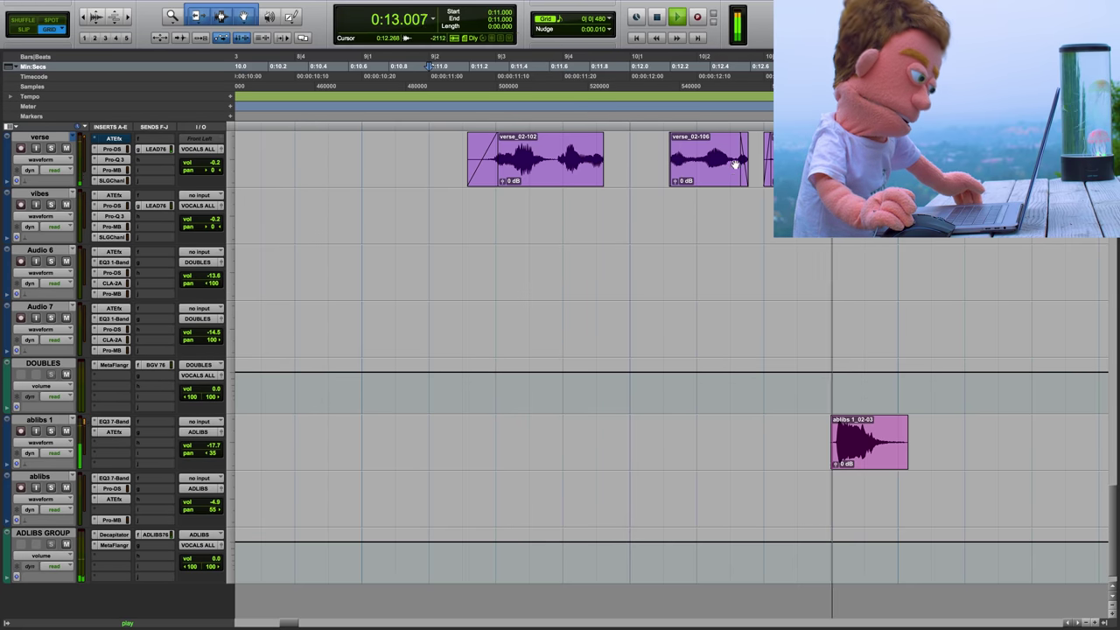
pyautogui.press('space')
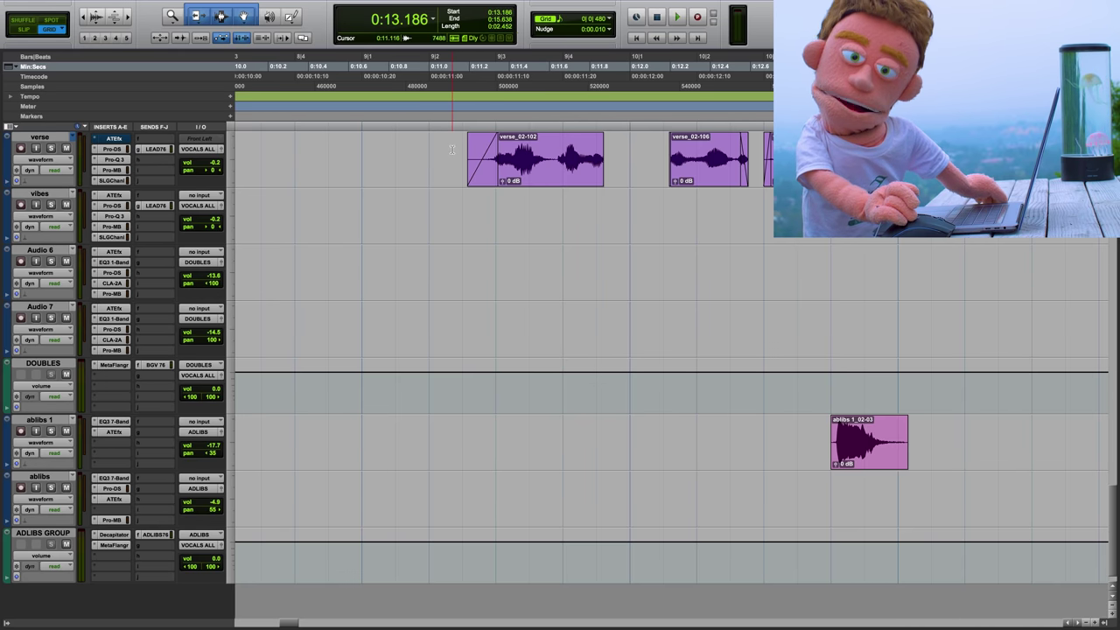
# Cut the section from 17.931 to 18.265 s out of clip verse_02-99 and add a short fade-in to the clip that follows
pyautogui.press('space')
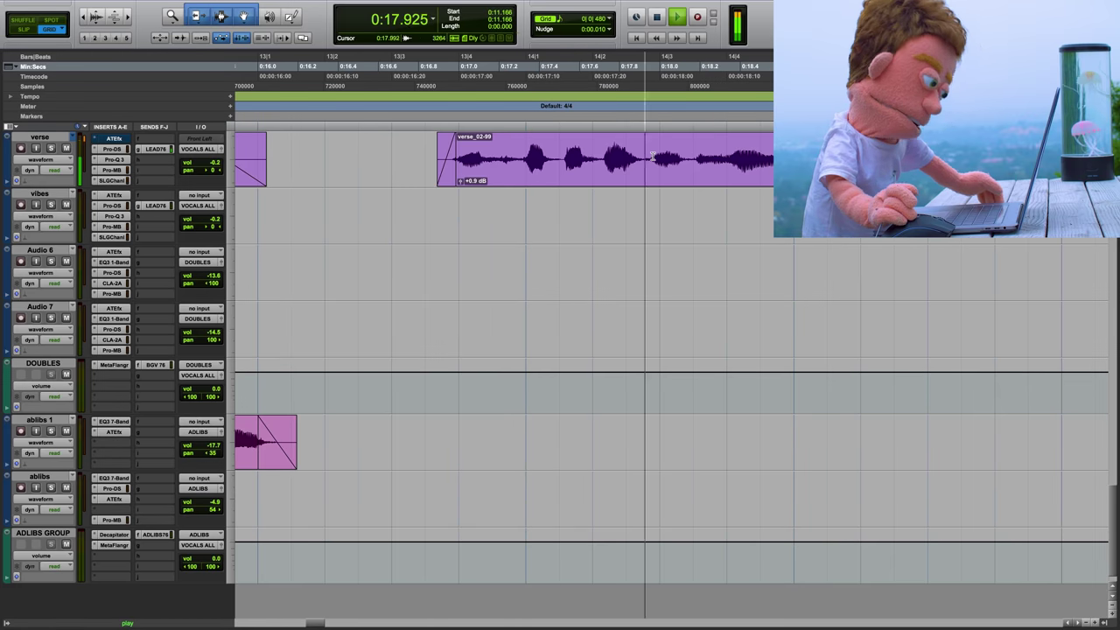
pyautogui.press('space')
pyautogui.moveTo(646, 157); pyautogui.dragTo(713, 158)
pyautogui.press('Delete')
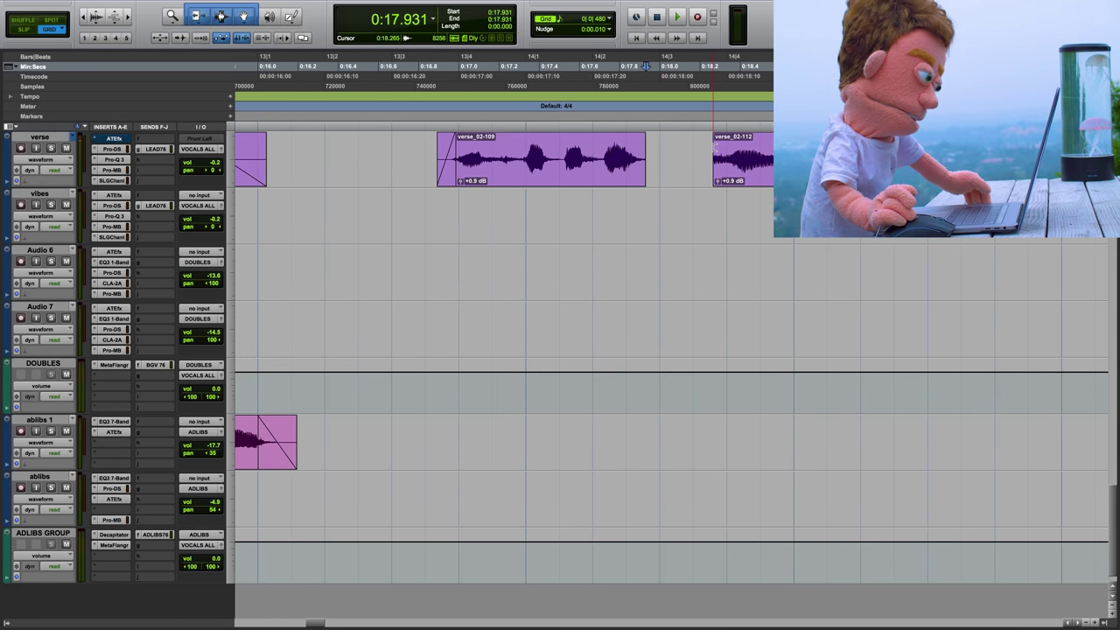
pyautogui.click(715, 142)
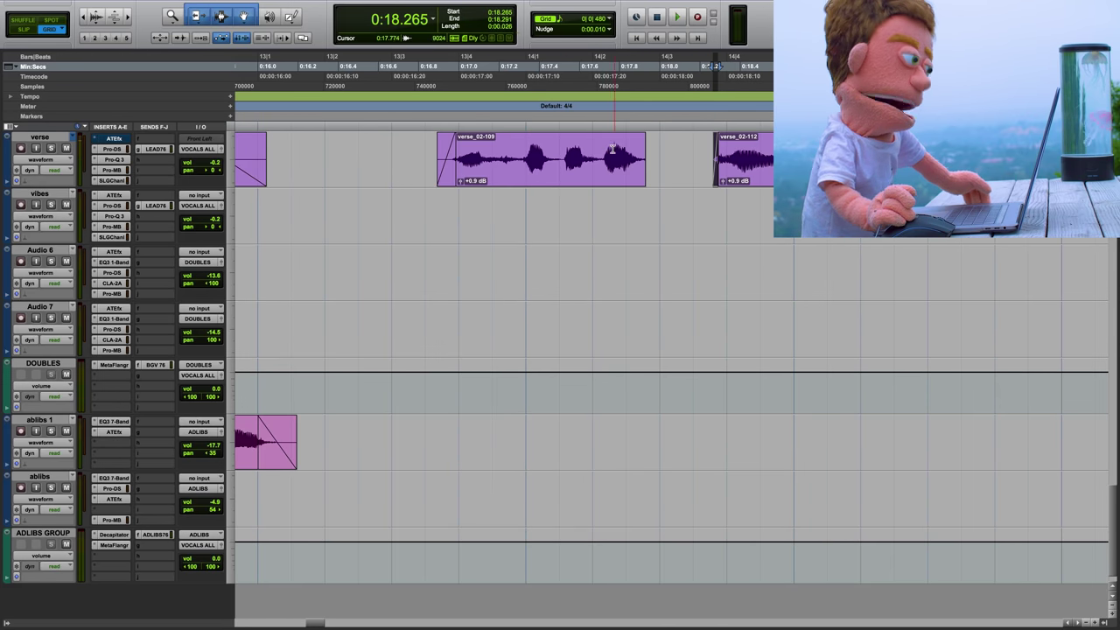
# Duplicate the last word of clip verse_02-109 into the gap before clip verse_02-112
pyautogui.click(600, 153)
pyautogui.press('super+e')
pyautogui.click(618, 179)
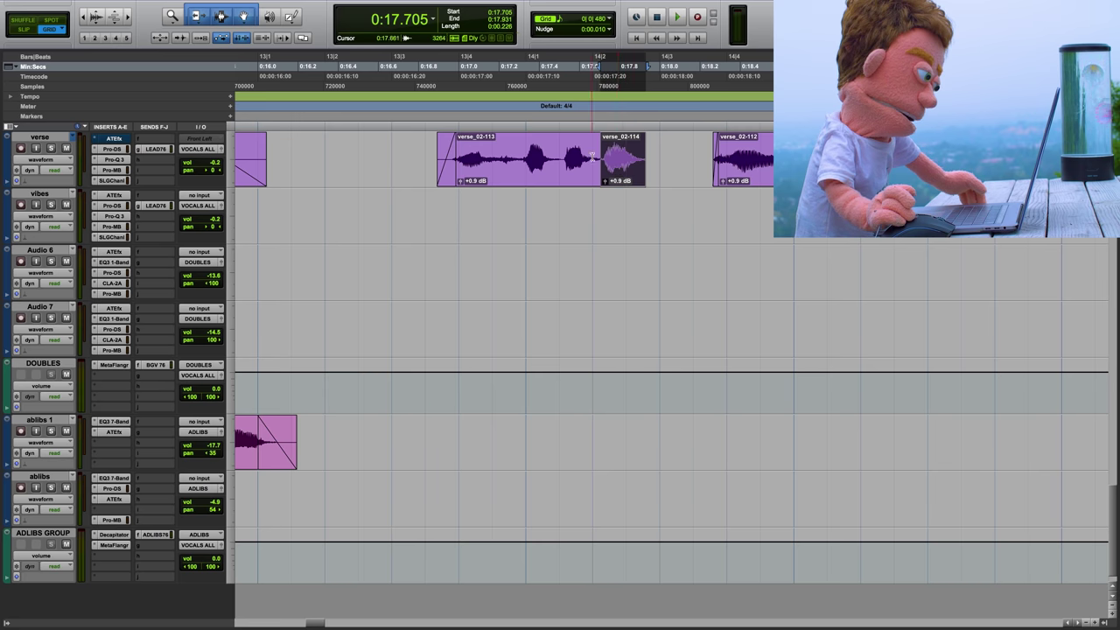
pyautogui.click(591, 155)
pyautogui.moveTo(592, 156); pyautogui.dragTo(729, 138)
pyautogui.press('super+d')
# Set the duplicated word's clip gain to -8.5 dB and play the passage from 16.833 s
pyautogui.click(565, 149)
pyautogui.press('space')
pyautogui.press('space')
pyautogui.moveTo(665, 182); pyautogui.dragTo(665, 188)
pyautogui.click(418, 140)
pyautogui.press('space')
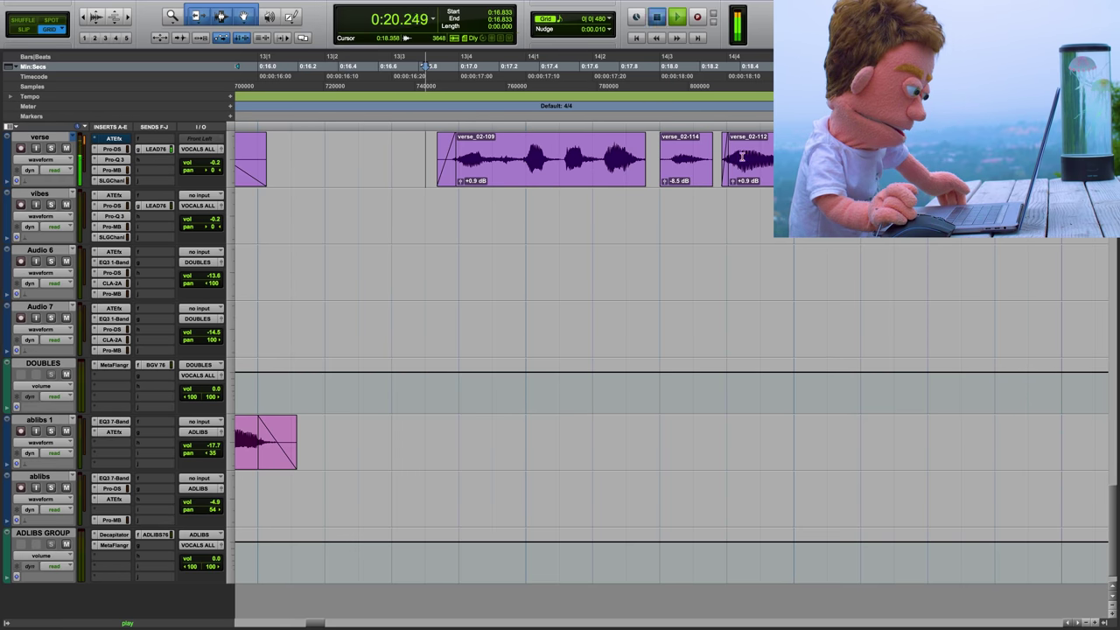
# Cut the verse section from 19.319 to about 19.586 s to open a gap before the next phrase
pyautogui.press('space')
pyautogui.moveTo(561, 149); pyautogui.dragTo(614, 147)
pyautogui.press('Delete')
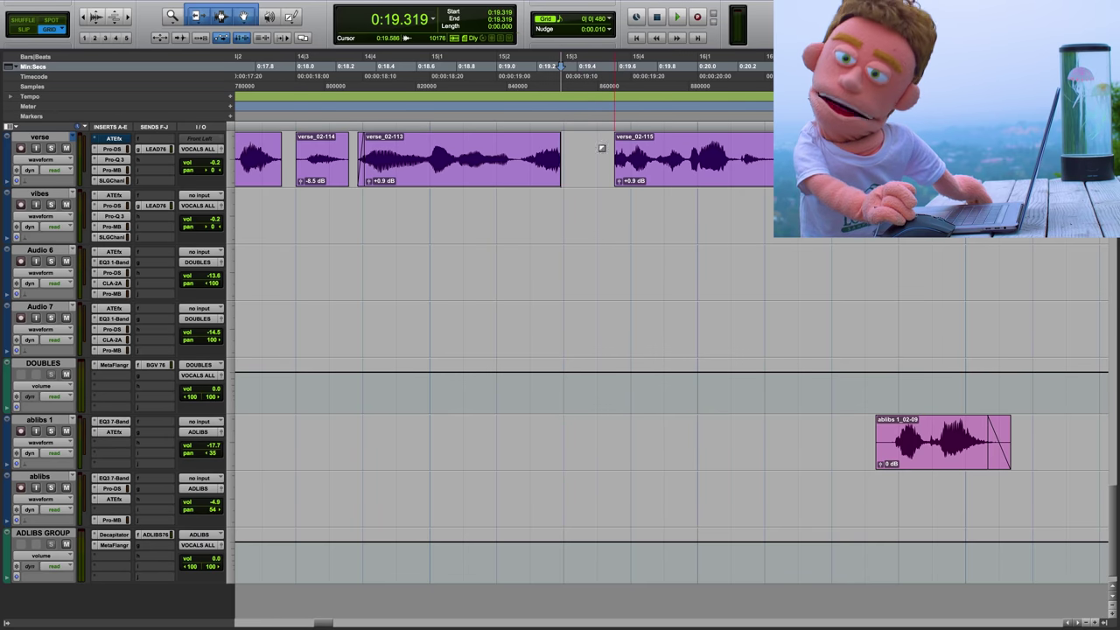
# Audition the ending of clip verse_02-113 and separate the clip at 19.166 s
pyautogui.click(537, 154)
pyautogui.press('space')
pyautogui.press('space')
pyautogui.press('space')
pyautogui.press('space')
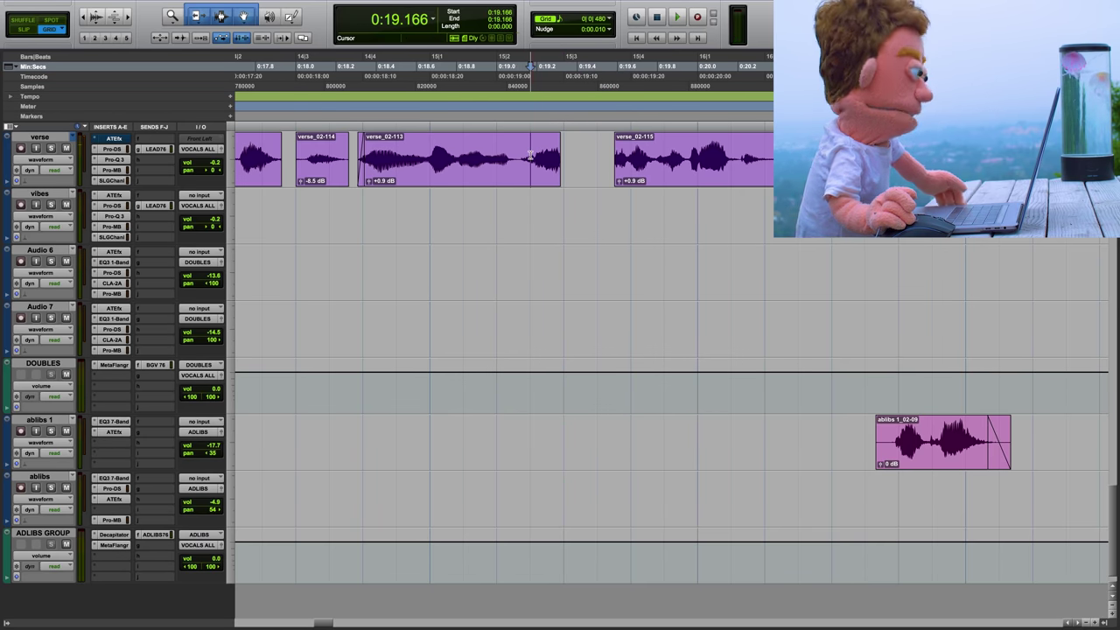
pyautogui.press('b')
# Render the separated ending from 19.166 to 19.319 s with the Vari-Fi AudioSuite effect set to Slow Down and audition it
pyautogui.click(546, 177)
pyautogui.moveTo(155, 5)
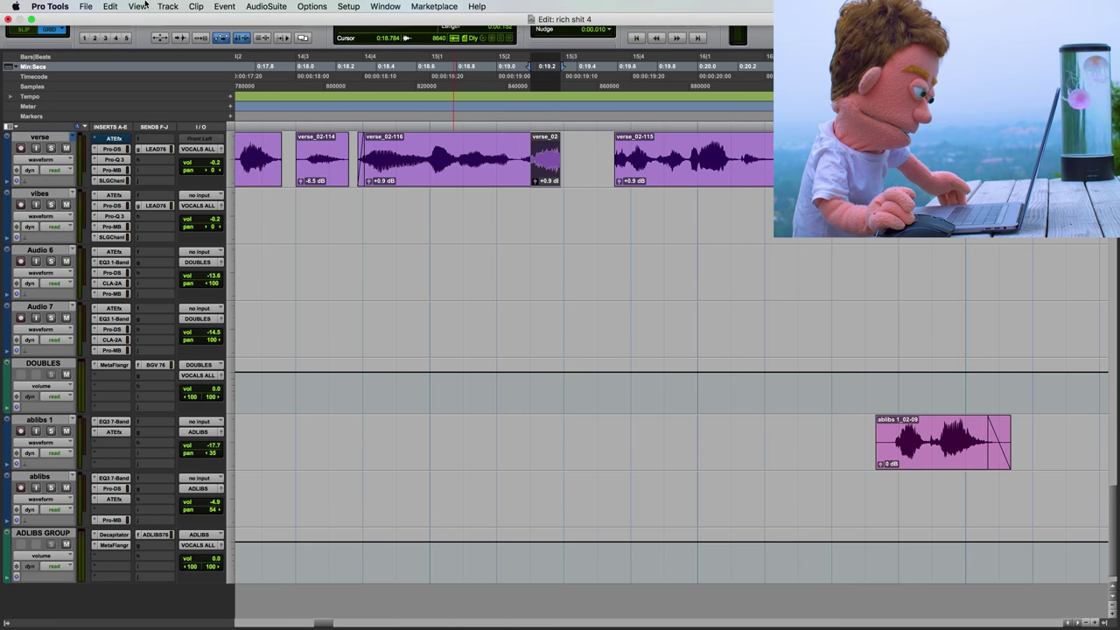
pyautogui.click(262, 6)
pyautogui.moveTo(289, 42)
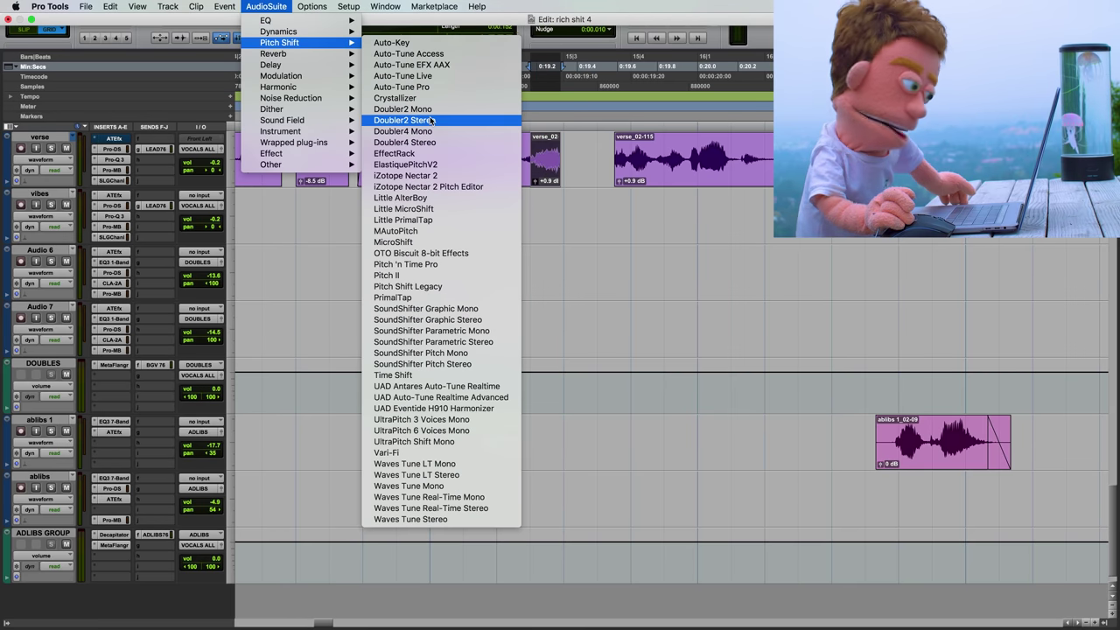
pyautogui.click(389, 452)
pyautogui.click(497, 278)
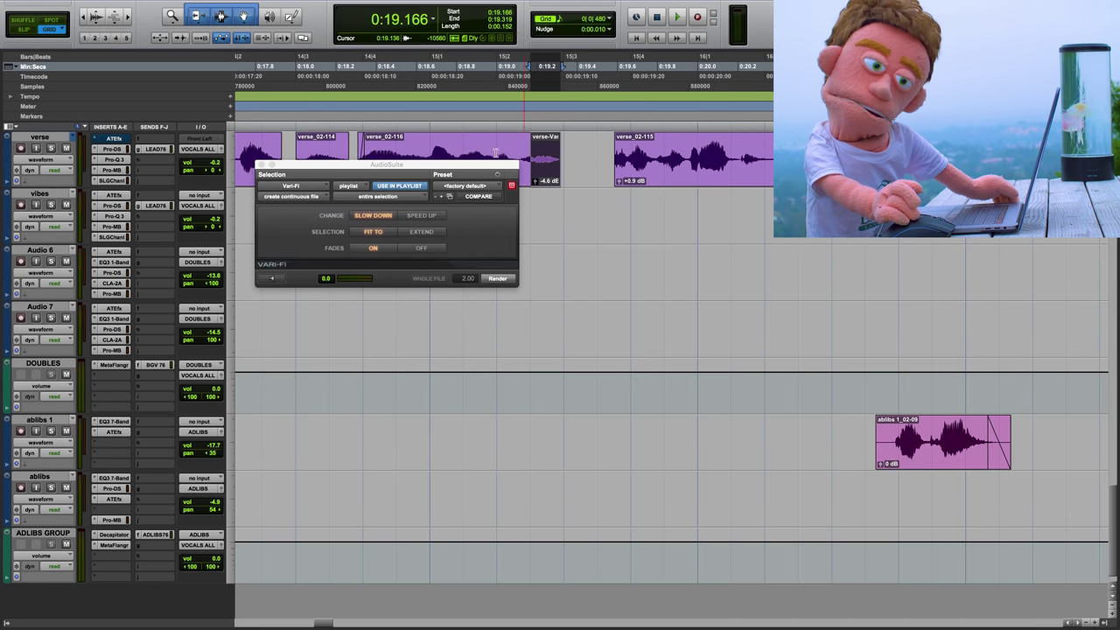
pyautogui.click(457, 140)
pyautogui.press('space')
pyautogui.press('space')
pyautogui.click(397, 145)
pyautogui.press('space')
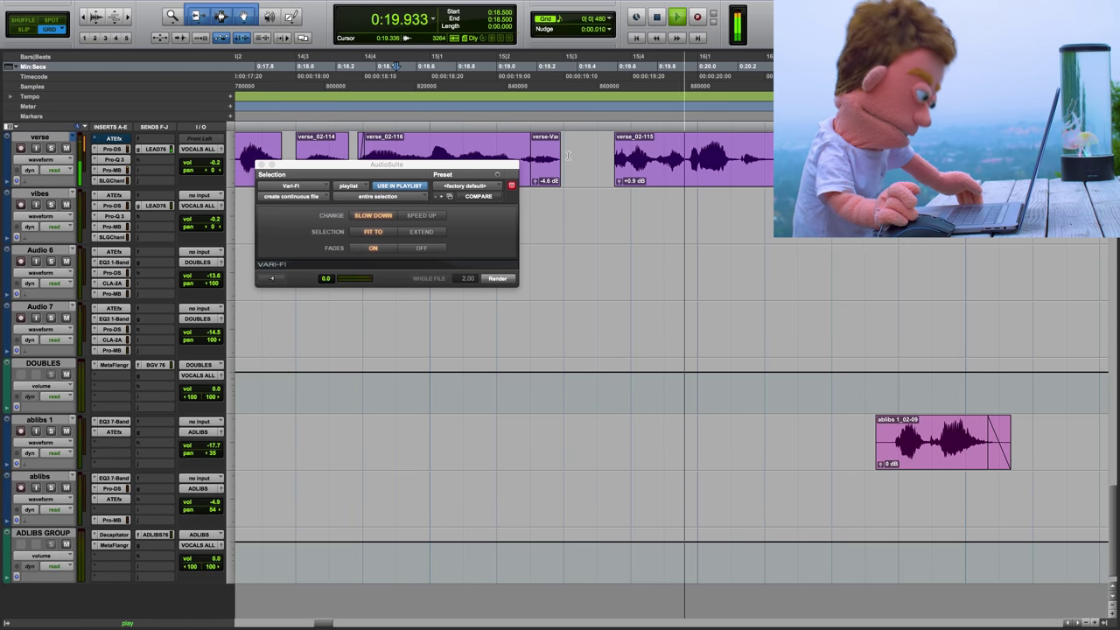
pyautogui.press('space')
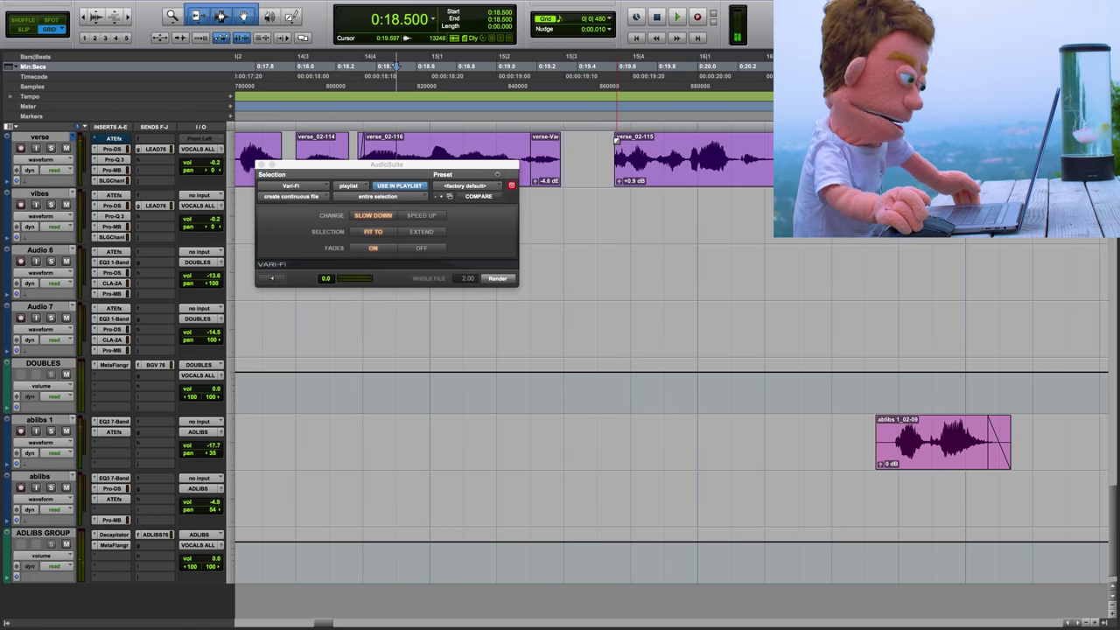
# Add a short fade-in to clip verse_02-115, play from 18.833 s and close the Vari-Fi window
pyautogui.click(625, 140)
pyautogui.click(473, 140)
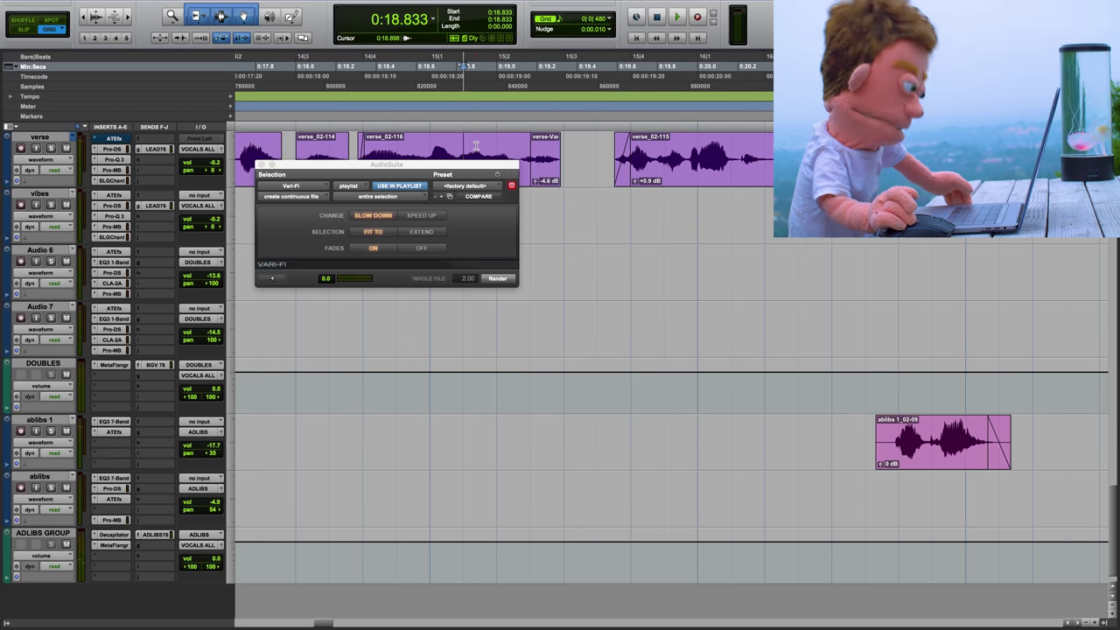
pyautogui.press('space')
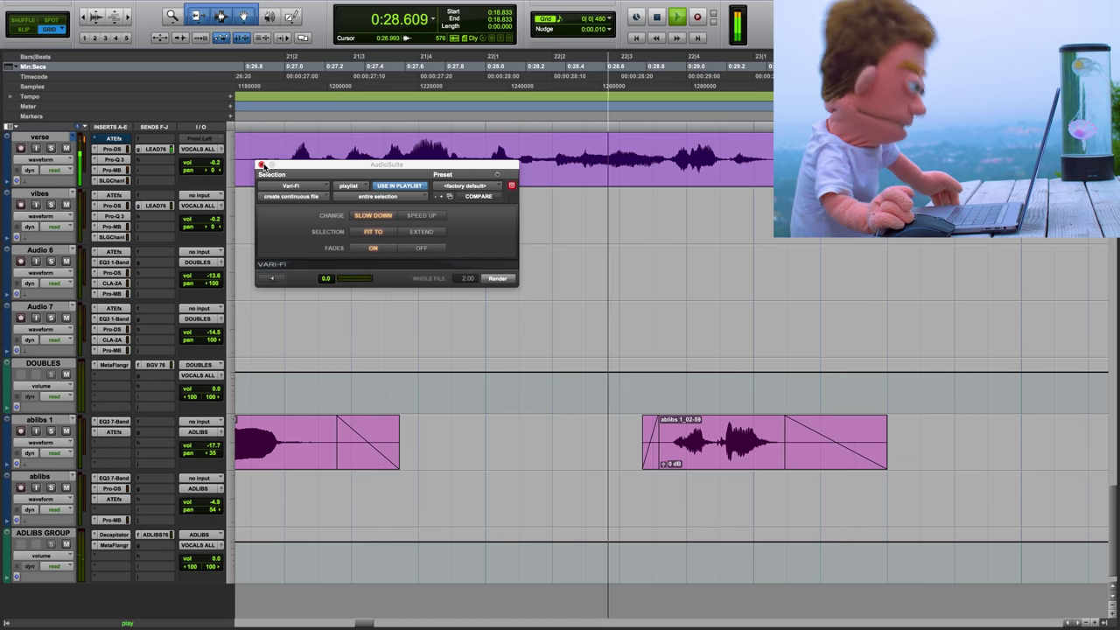
pyautogui.click(261, 164)
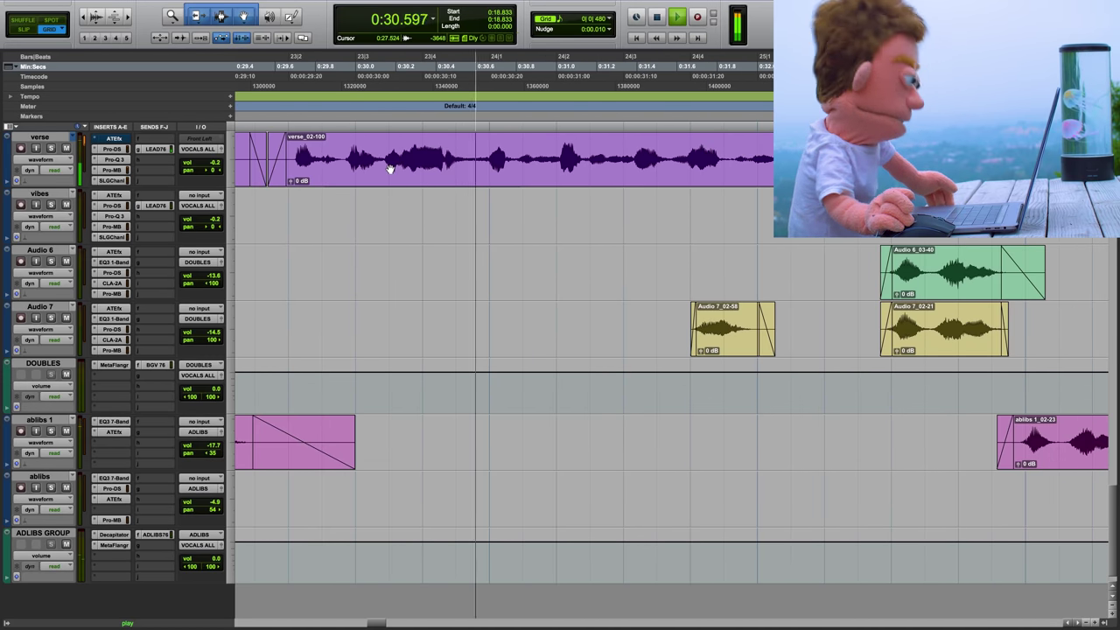
# Audition the verse vocal, separate its section from beat 24|2 to 24|3, and play from 30.000 s
pyautogui.click(523, 154)
pyautogui.press('space')
pyautogui.press('space')
pyautogui.press('space')
pyautogui.press('space')
pyautogui.press('space')
pyautogui.moveTo(554, 150); pyautogui.dragTo(623, 150)
pyautogui.press('b')
pyautogui.click(368, 147)
pyautogui.press('space')
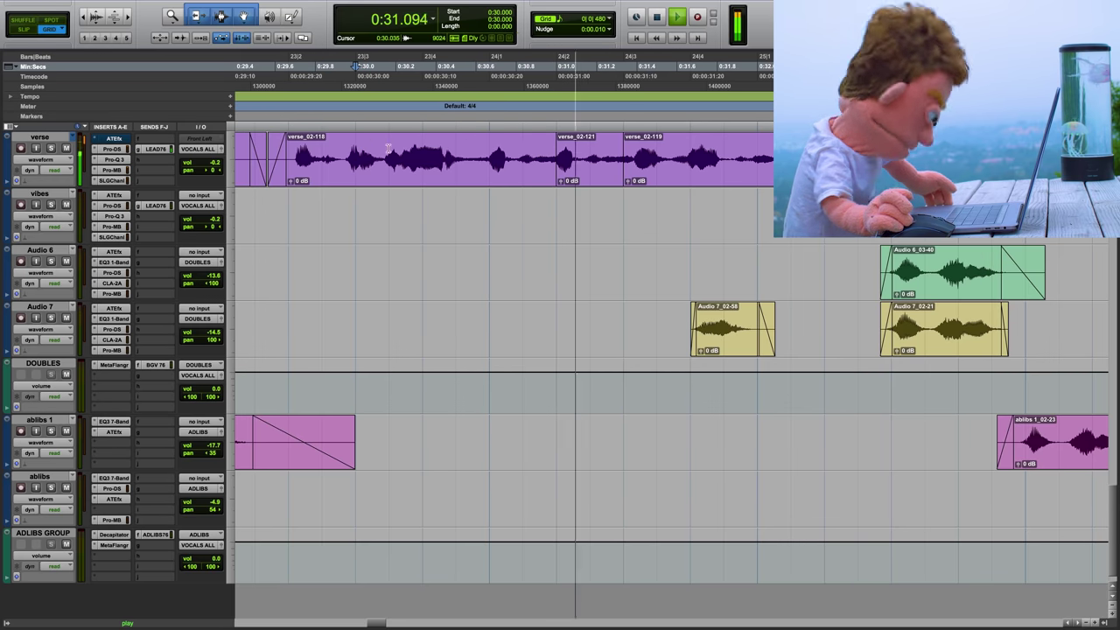
# Crossfade the join between verse_02-121 and verse_02-119 from 31.285 to 31.355 s and audition it from 30.000 s
pyautogui.press('space')
pyautogui.moveTo(614, 156); pyautogui.dragTo(626, 155)
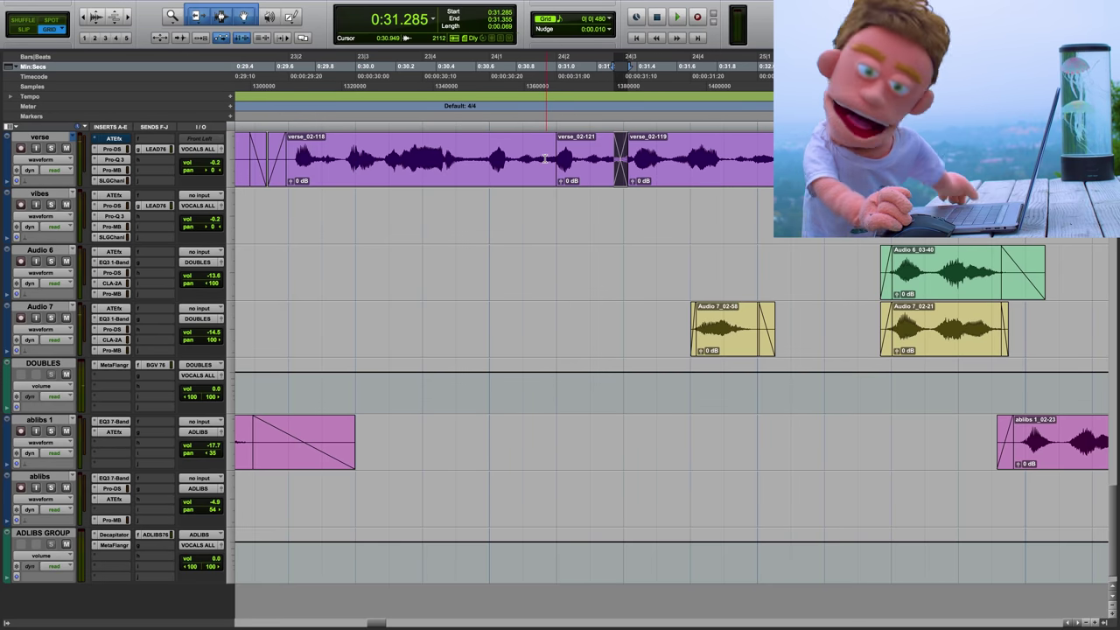
pyautogui.press('space')
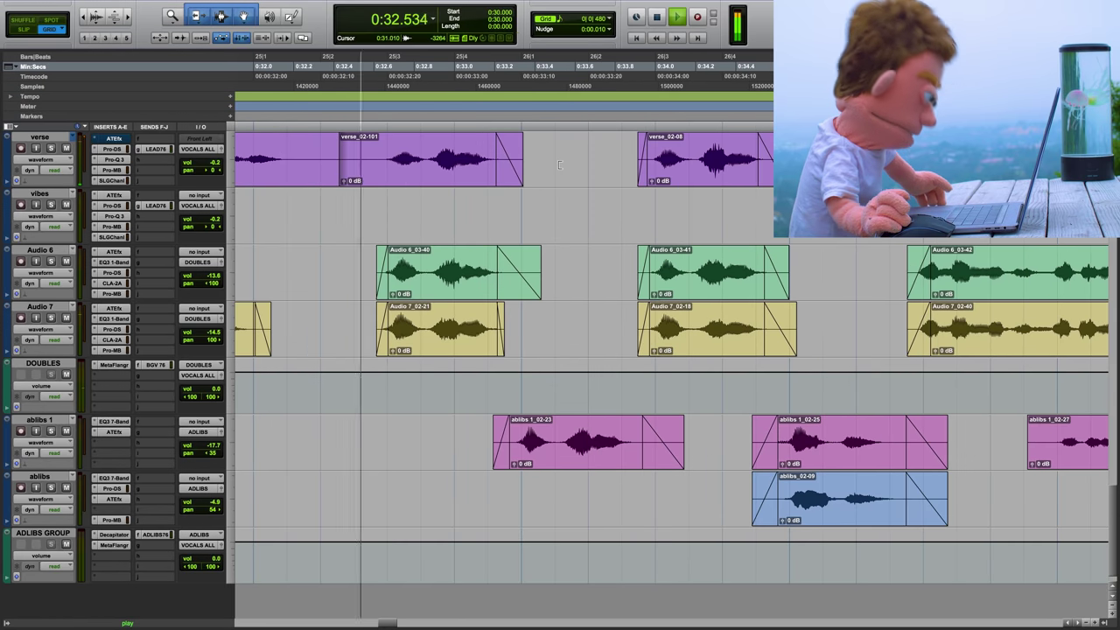
pyautogui.press('space')
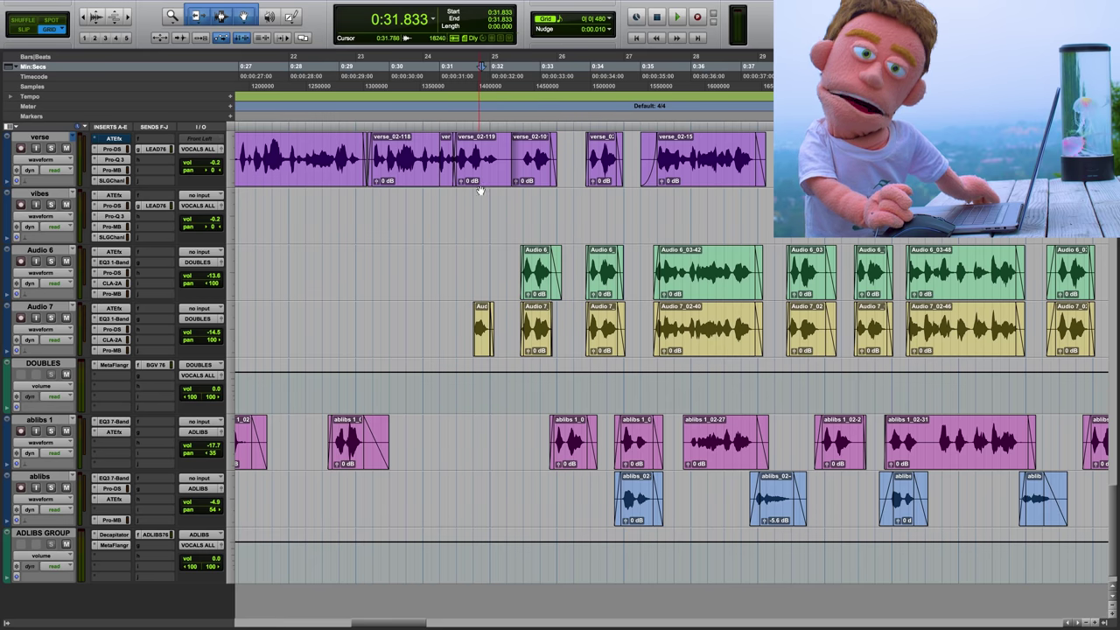
# Play the vocal arrangement from 31.666 s to hear the following phrases
pyautogui.click(473, 201)
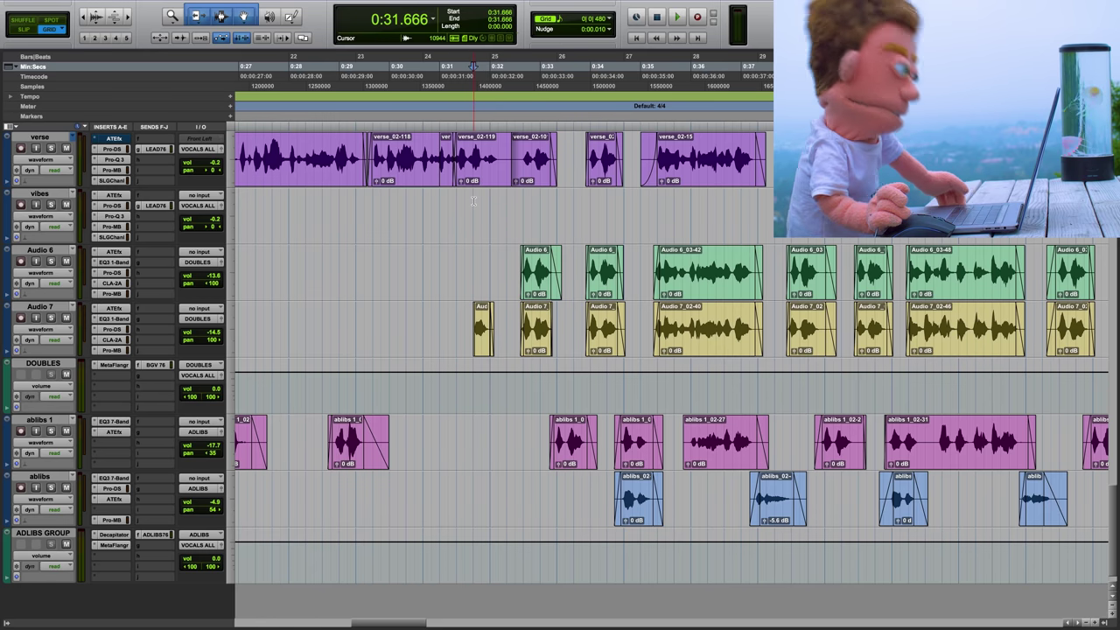
pyautogui.press('space')
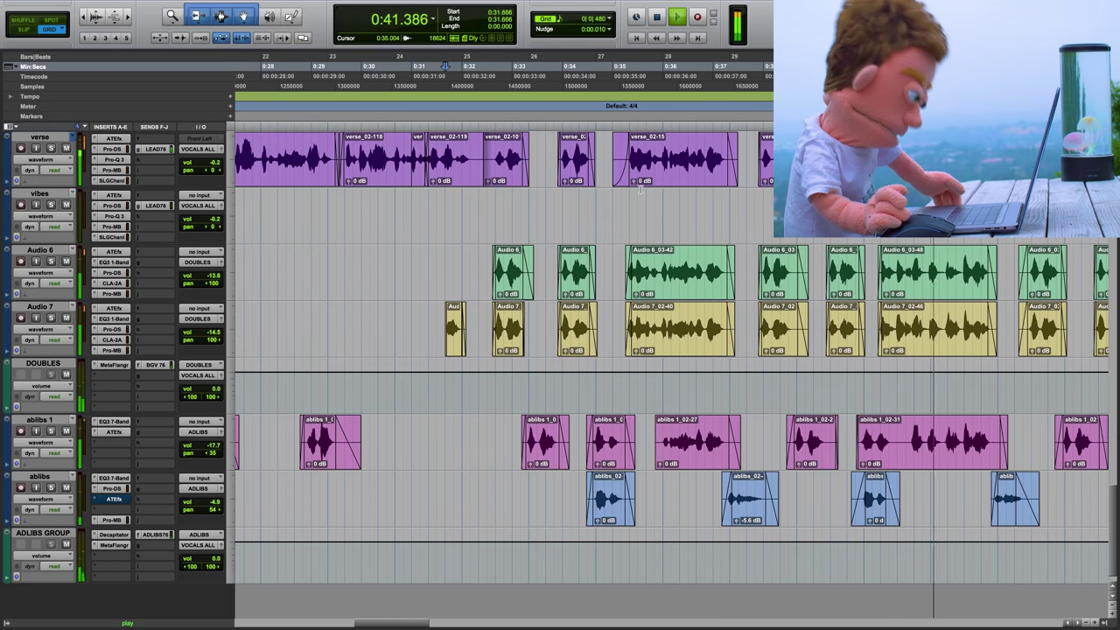
pyautogui.press('space')
# Add a send on the VOCALS ALL track to a new stereo aux input track named 1/4 DELAY
pyautogui.scroll(2, 422, 204)
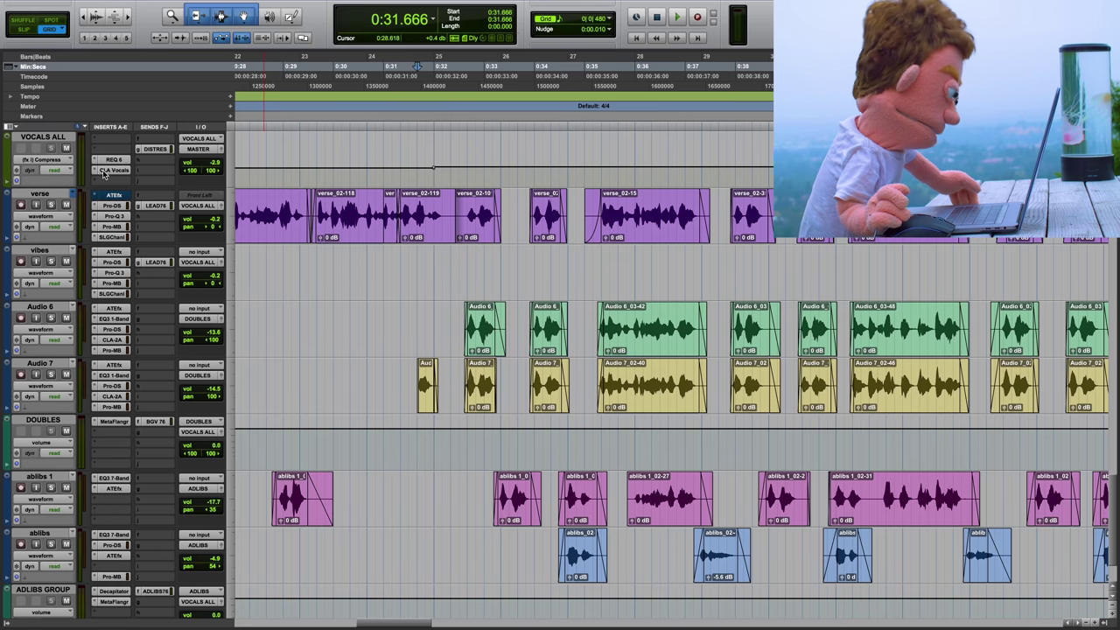
pyautogui.click(160, 181)
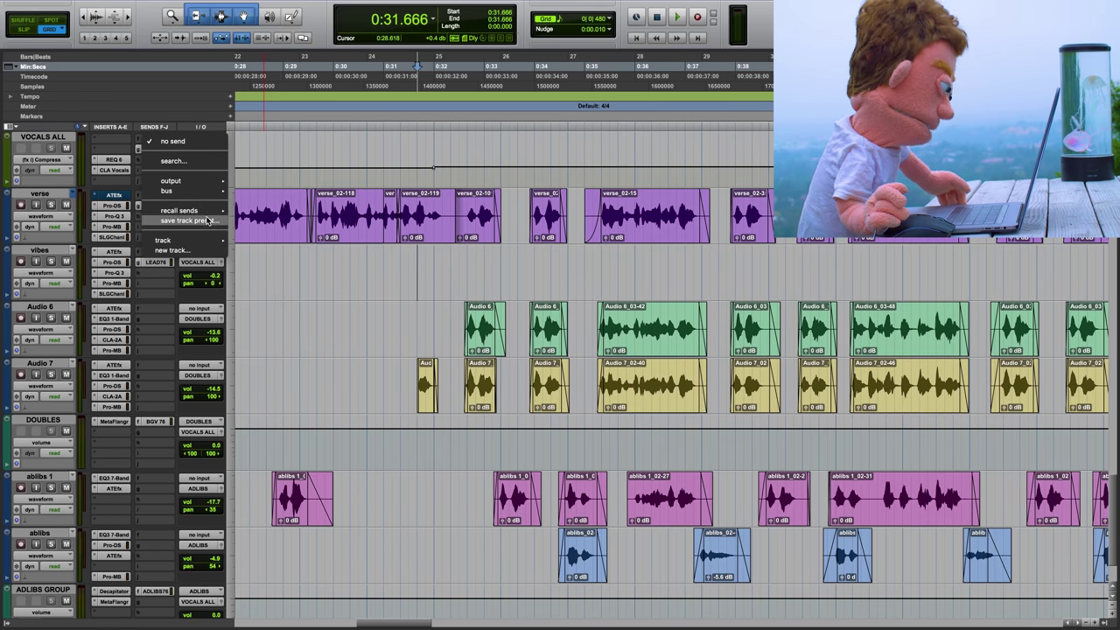
pyautogui.click(172, 250)
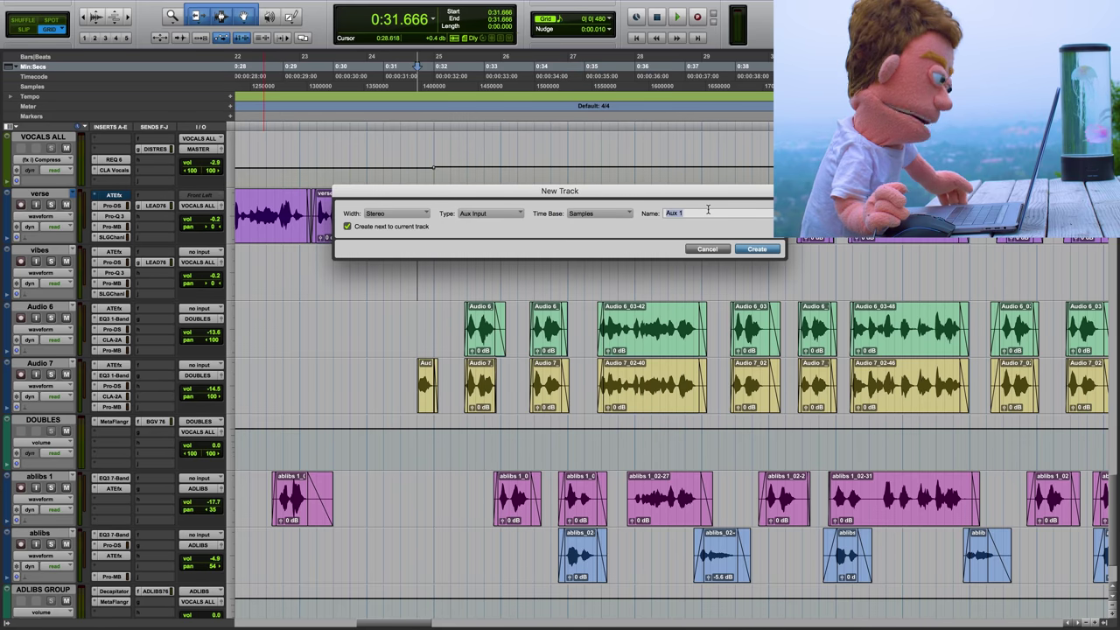
pyautogui.write('1/4 DELAY')
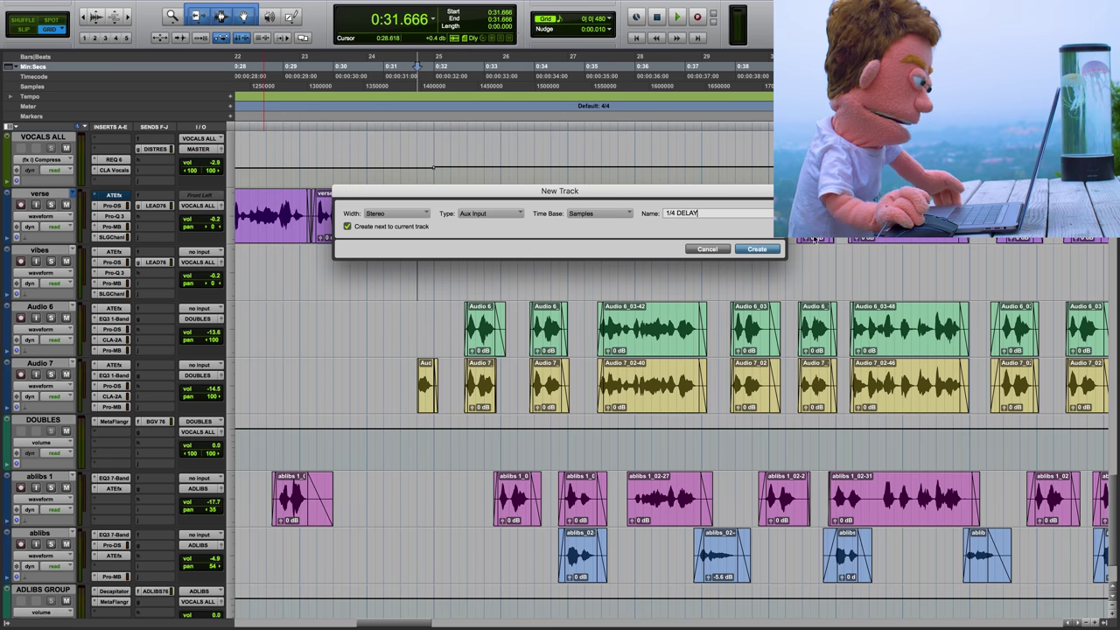
pyautogui.press('Return')
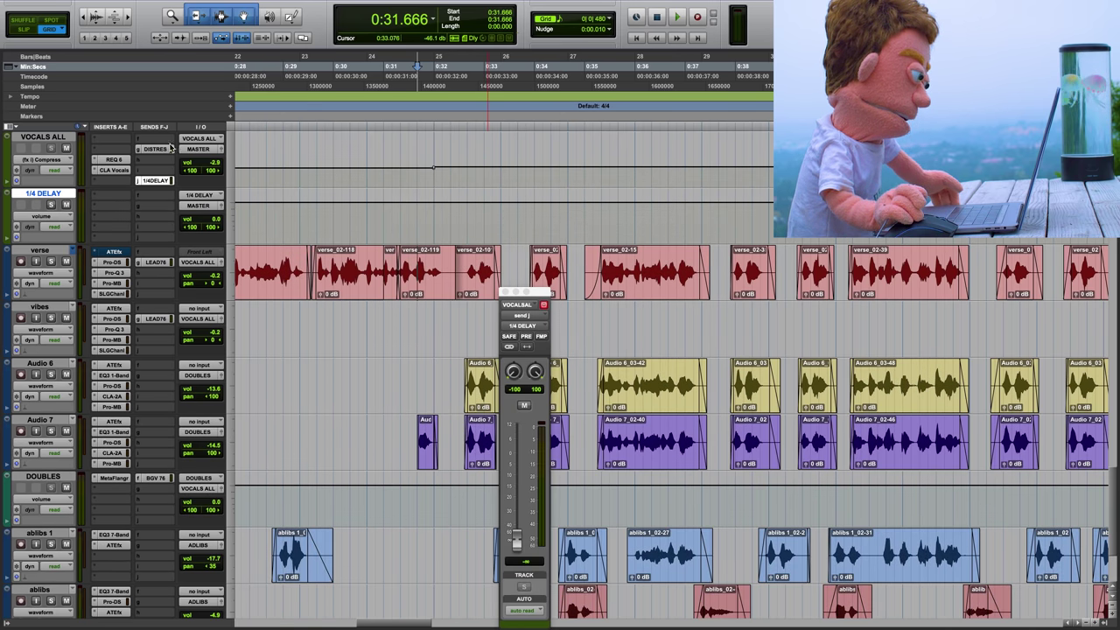
# Insert the stereo H-Delay multichannel plug-in on the 1/4 DELAY track
pyautogui.click(114, 205)
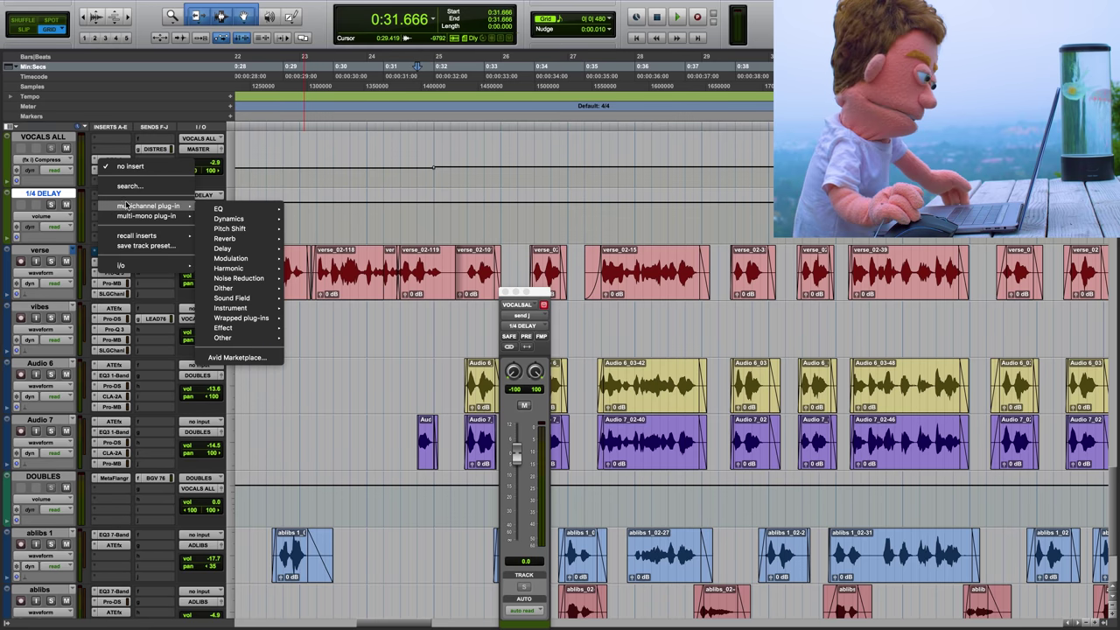
pyautogui.moveTo(148, 206)
pyautogui.moveTo(223, 248)
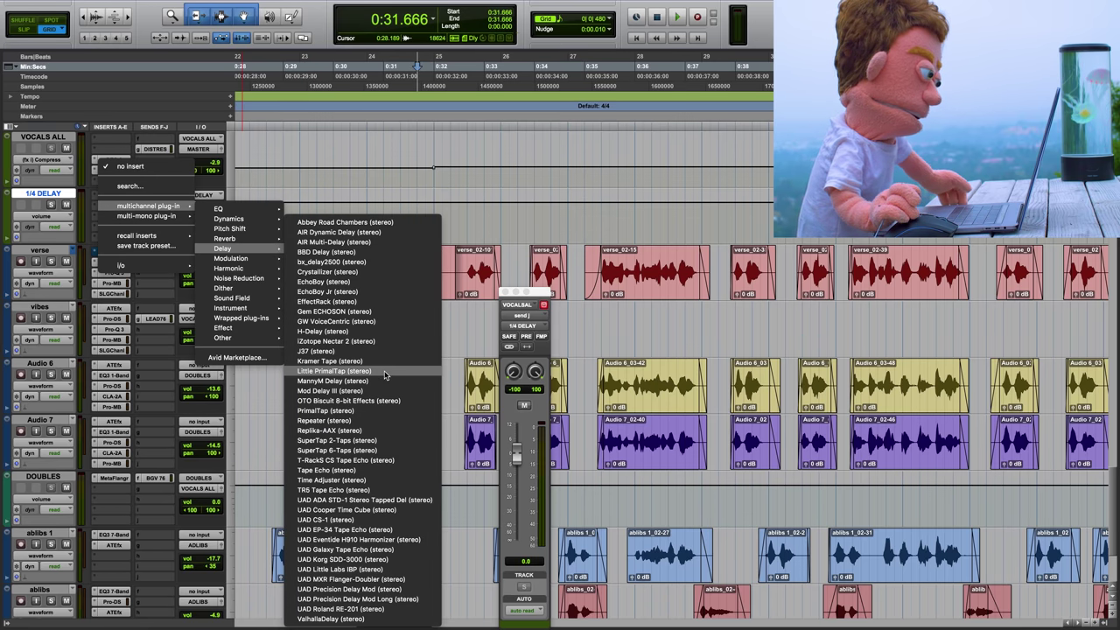
pyautogui.click(372, 329)
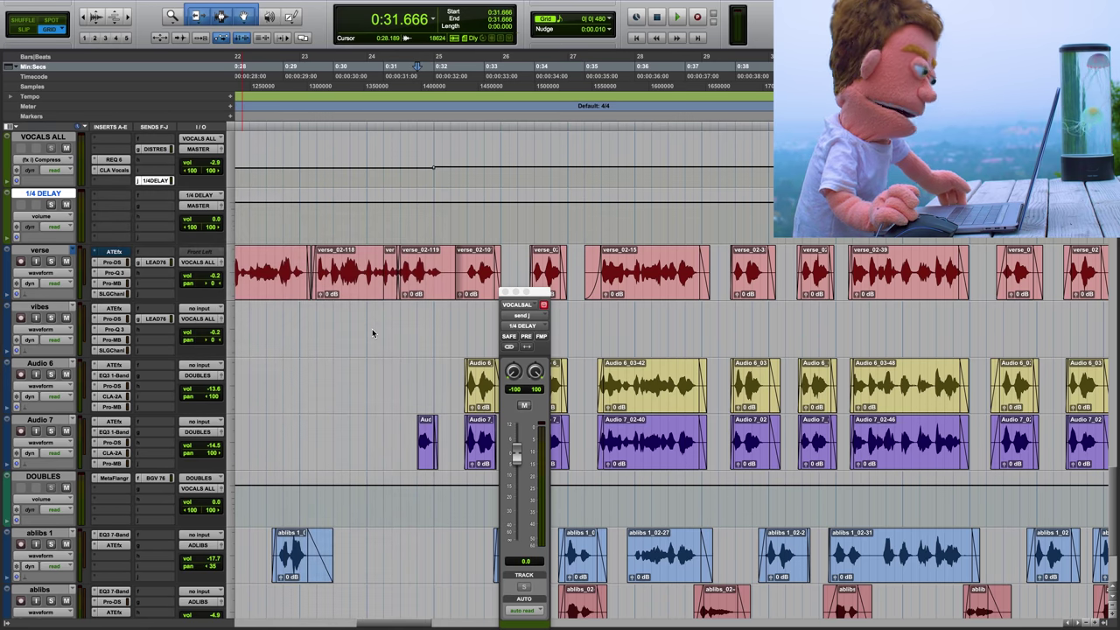
# Set H-Delay to ping-pong mode with a 1/4 delay time
pyautogui.click(736, 269)
pyautogui.moveTo(646, 302); pyautogui.dragTo(646, 273)
pyautogui.click(705, 269)
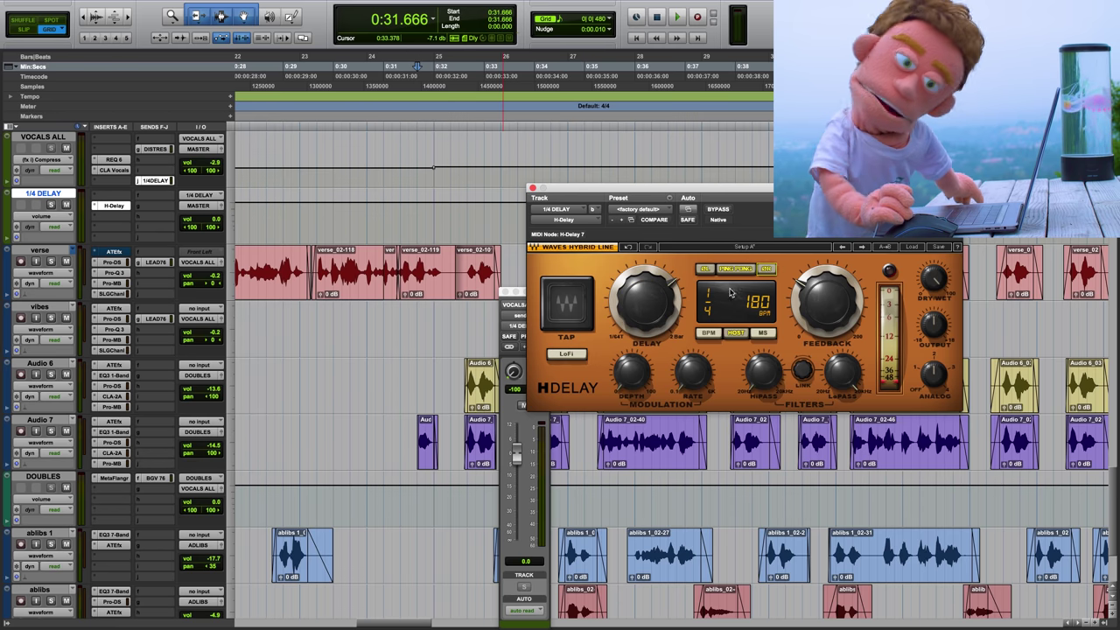
# Turn on LoFi and adjust the high-pass filter in H-Delay, closing the send and plug-in windows
pyautogui.click(574, 359)
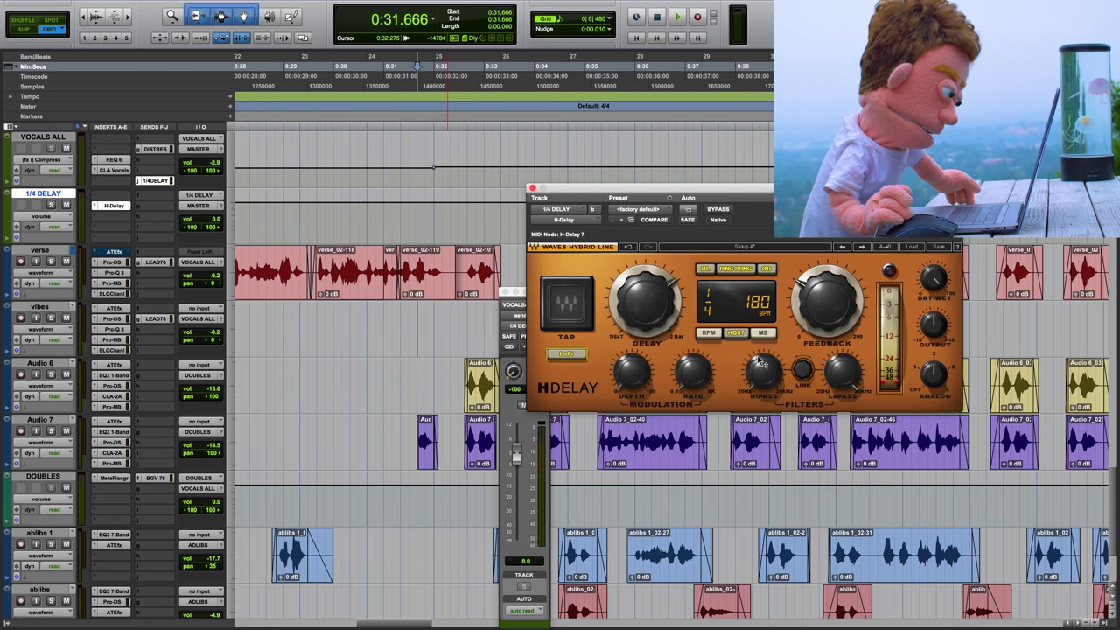
pyautogui.moveTo(761, 363); pyautogui.dragTo(761, 354)
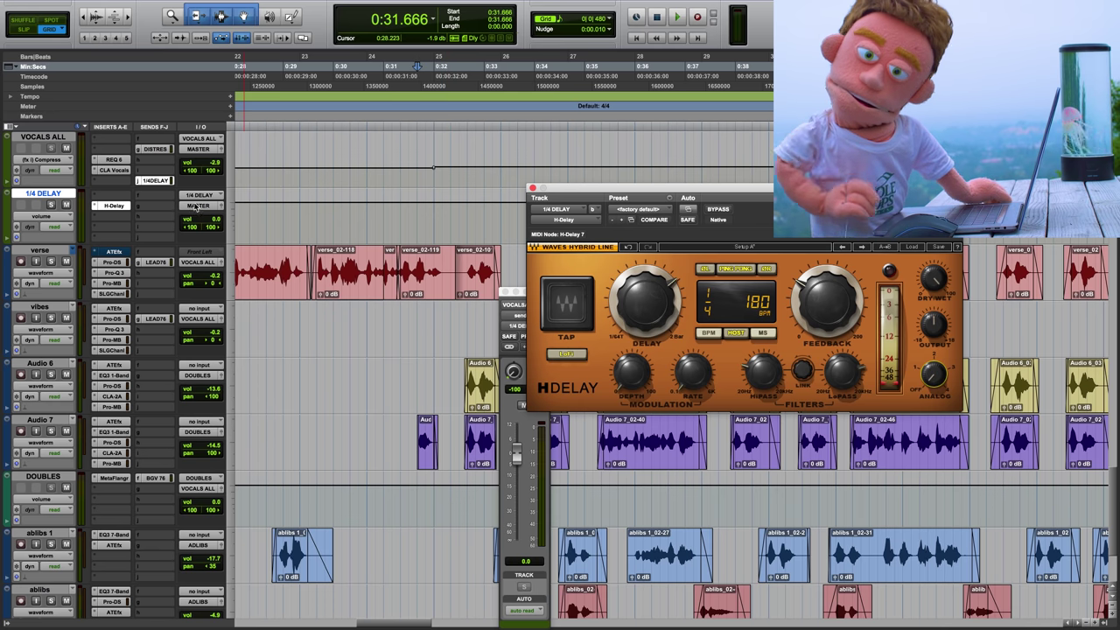
pyautogui.click(513, 290)
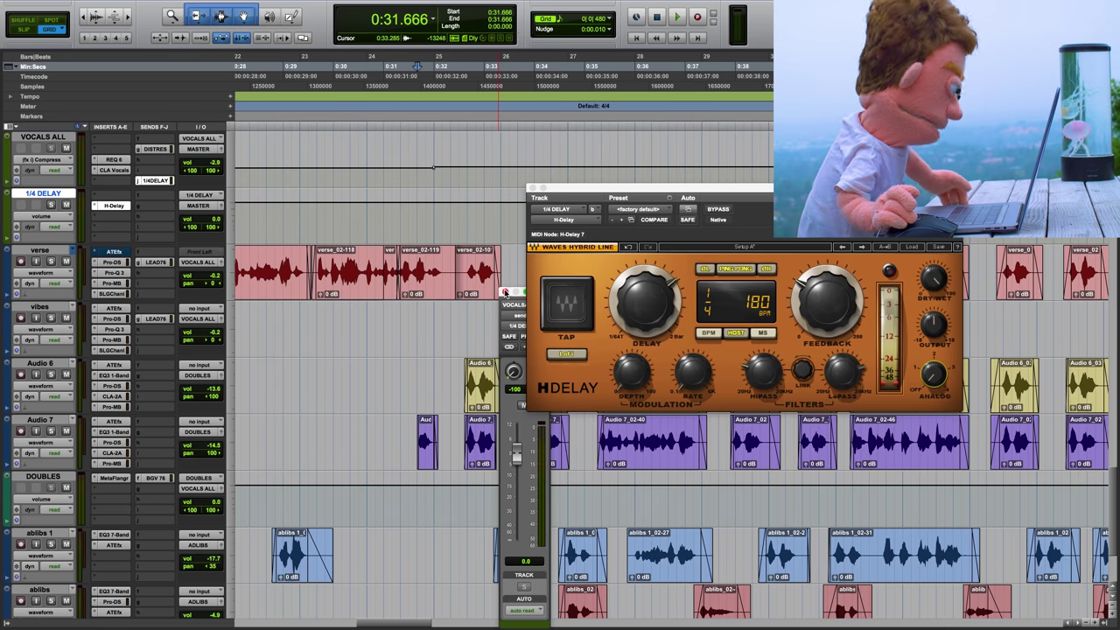
pyautogui.click(505, 293)
pyautogui.click(534, 187)
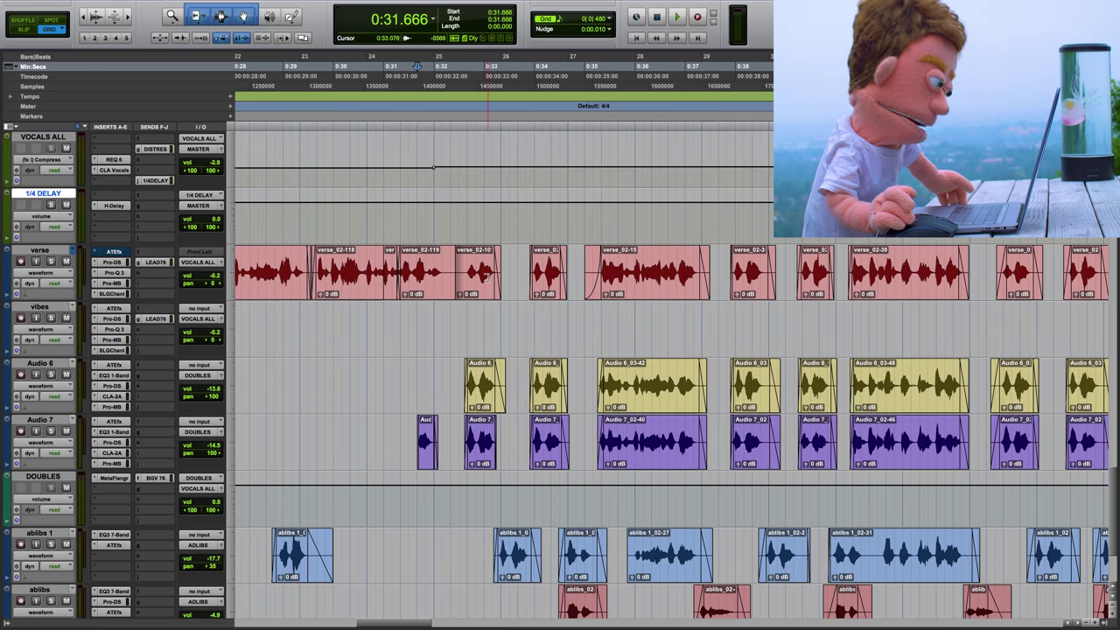
# Try deleting the verse, Audio 6 and Audio 7 audio from 32.833 to 33.666 s, audition from 31.500 s and undo the deletion
pyautogui.moveTo(476, 267); pyautogui.dragTo(519, 435)
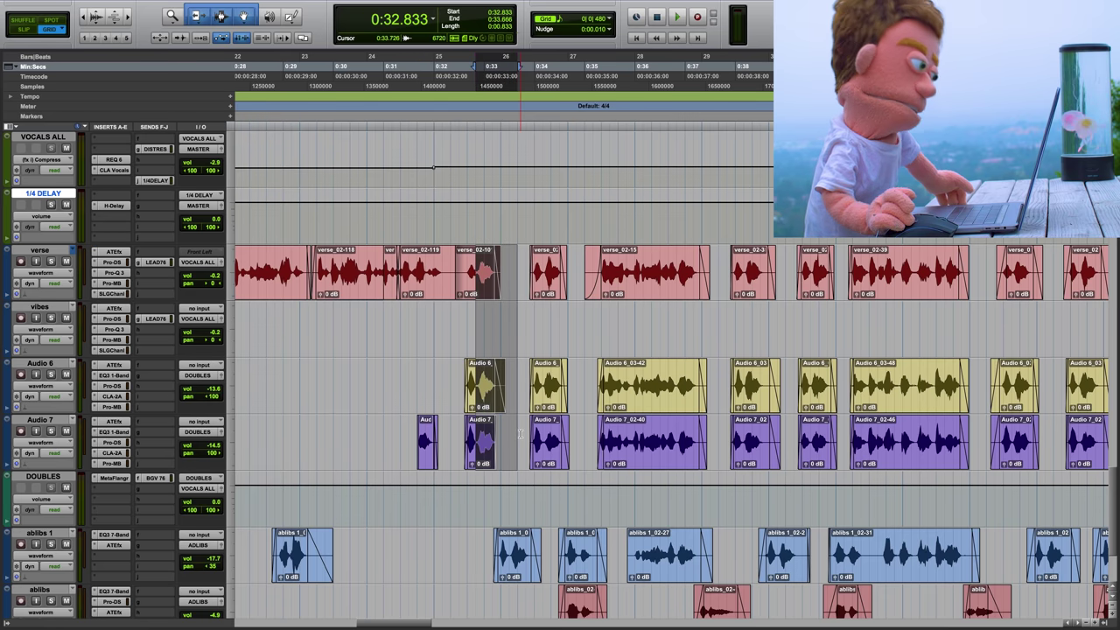
pyautogui.press('space')
pyautogui.press('space')
pyautogui.press('Delete')
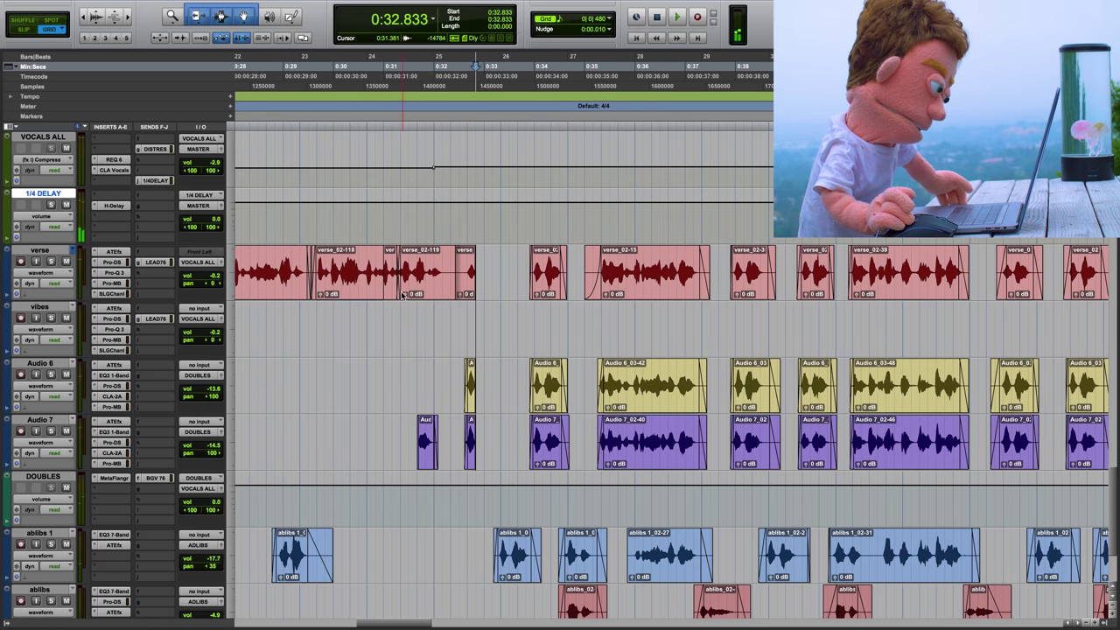
pyautogui.click(415, 272)
pyautogui.press('space')
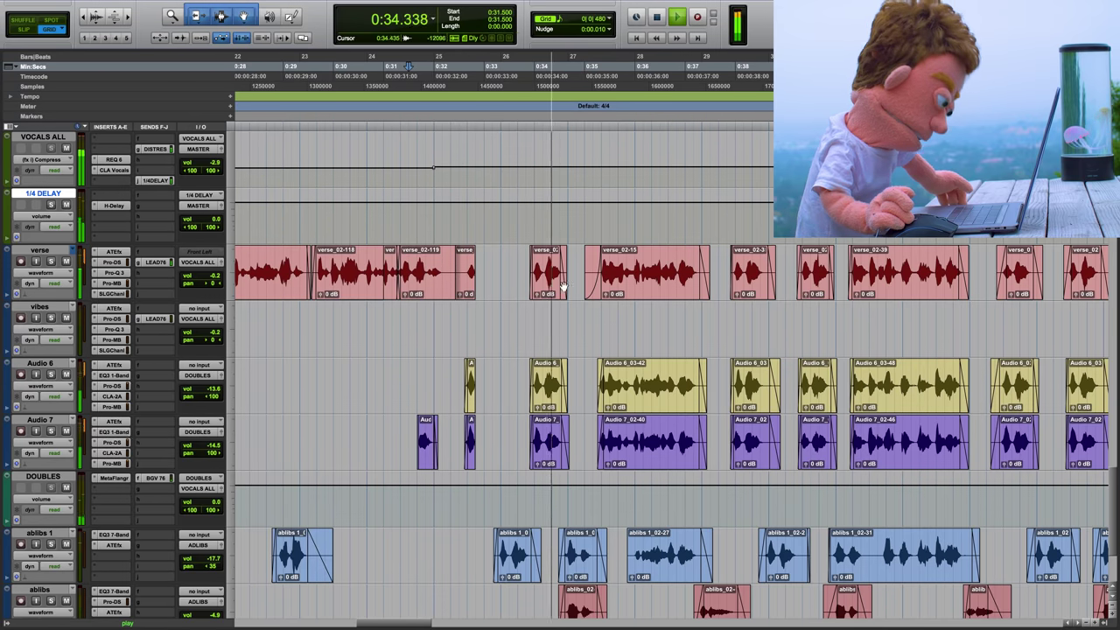
pyautogui.press('space')
pyautogui.press('super+z')
# Delete the phrase ending from 32.902 to 33.500 s on the verse, Audio 6 and Audio 7 tracks and play the result
pyautogui.moveTo(507, 260); pyautogui.dragTo(494, 396)
pyautogui.moveTo(497, 455); pyautogui.dragTo(479, 462)
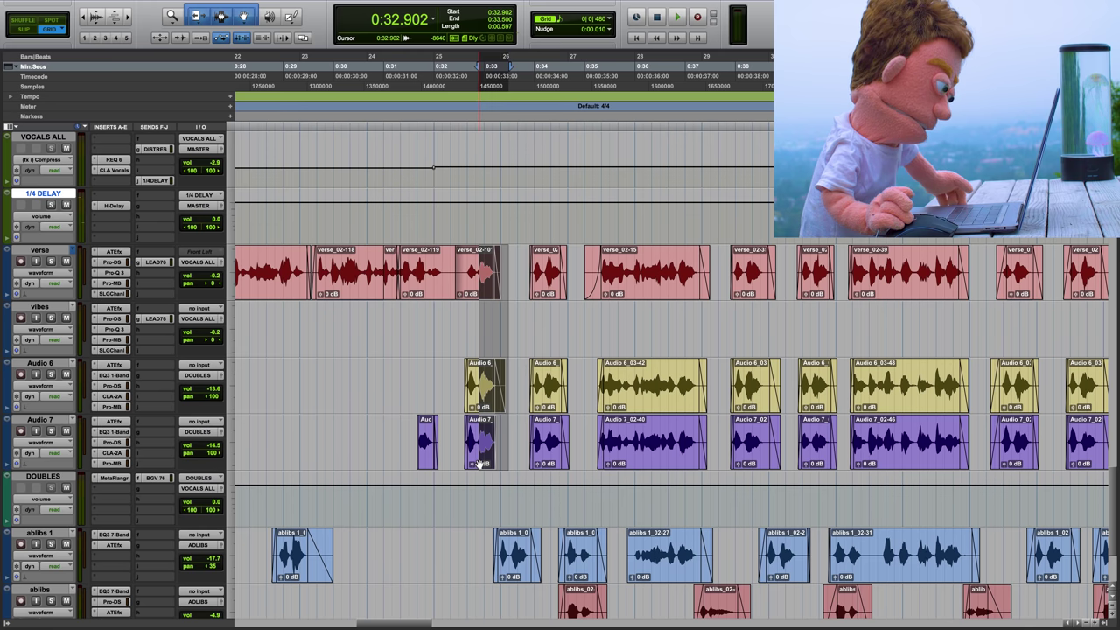
pyautogui.press('Delete')
pyautogui.press('space')
# Mute the 1/4 DELAY send on VOCALS ALL and show that send's mute automation on the track
pyautogui.click(159, 181)
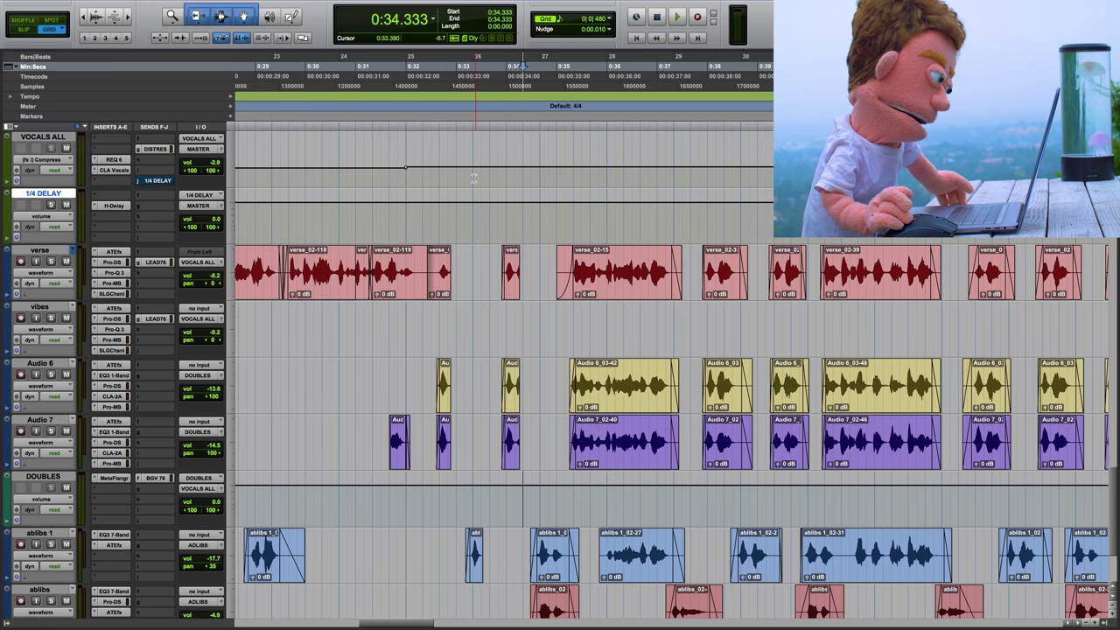
pyautogui.click(53, 168)
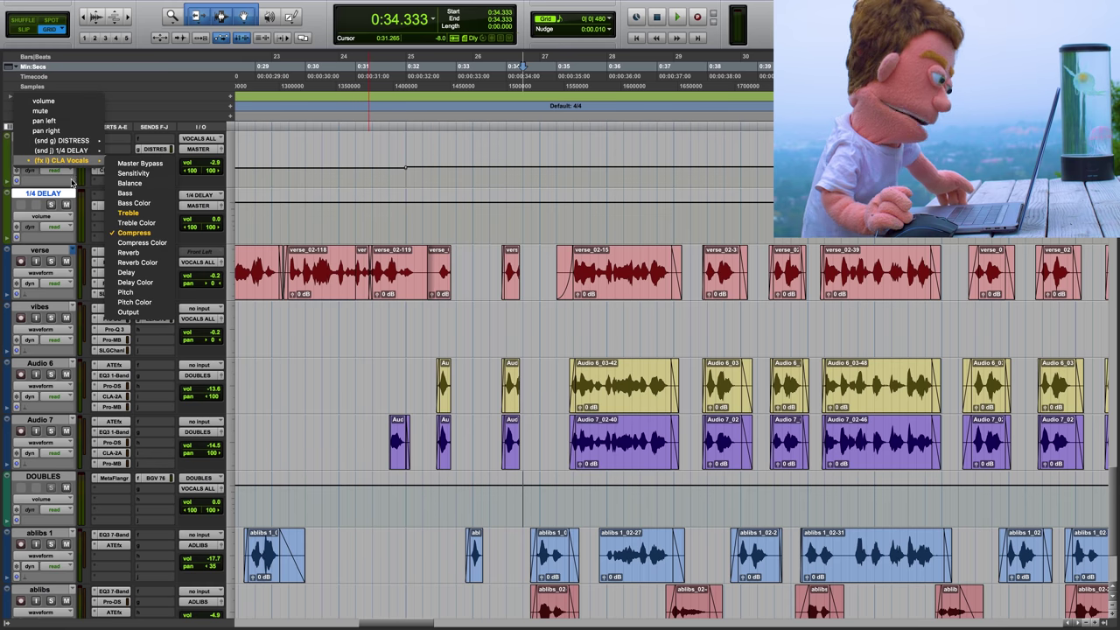
pyautogui.moveTo(101, 144)
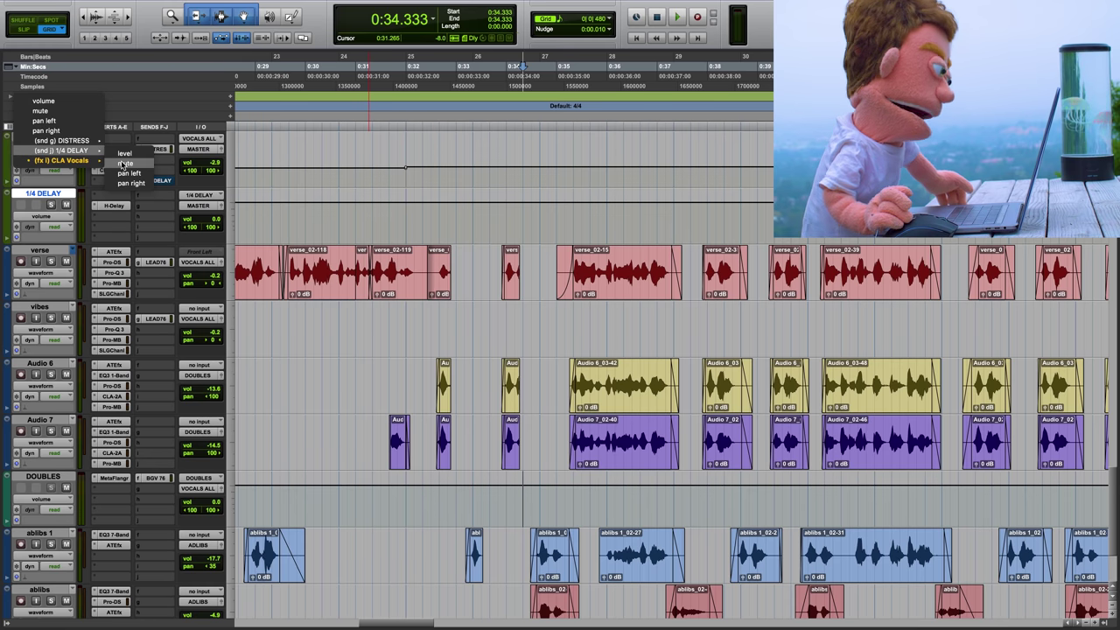
pyautogui.click(124, 164)
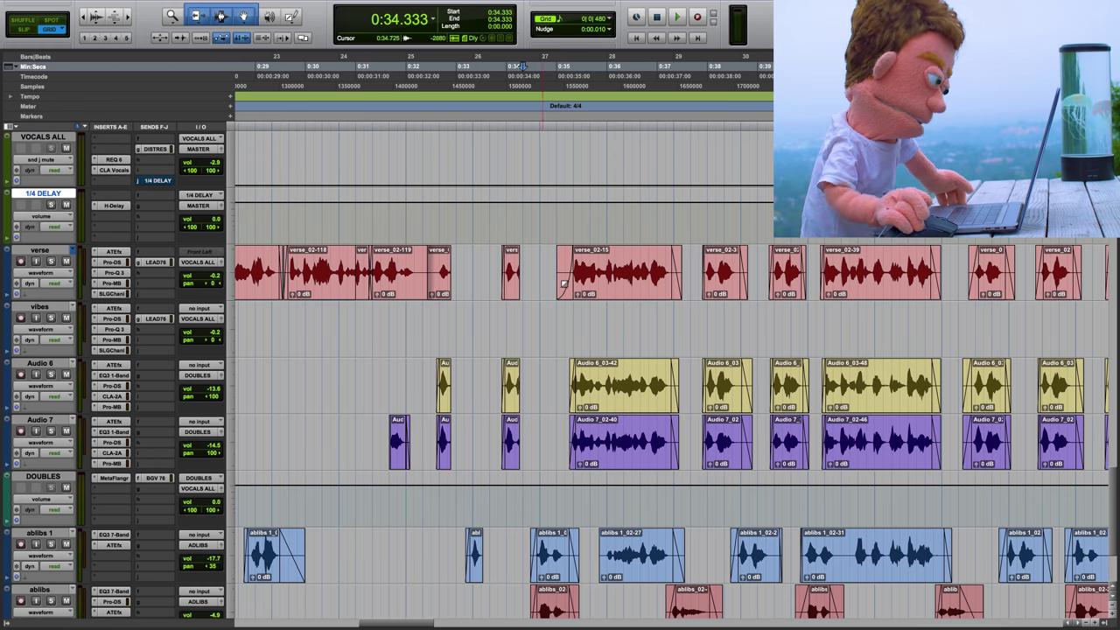
# Audition the trimmed phrases from 33.000 s and locate the cut point at 35.666 s
pyautogui.click(457, 267)
pyautogui.press('space')
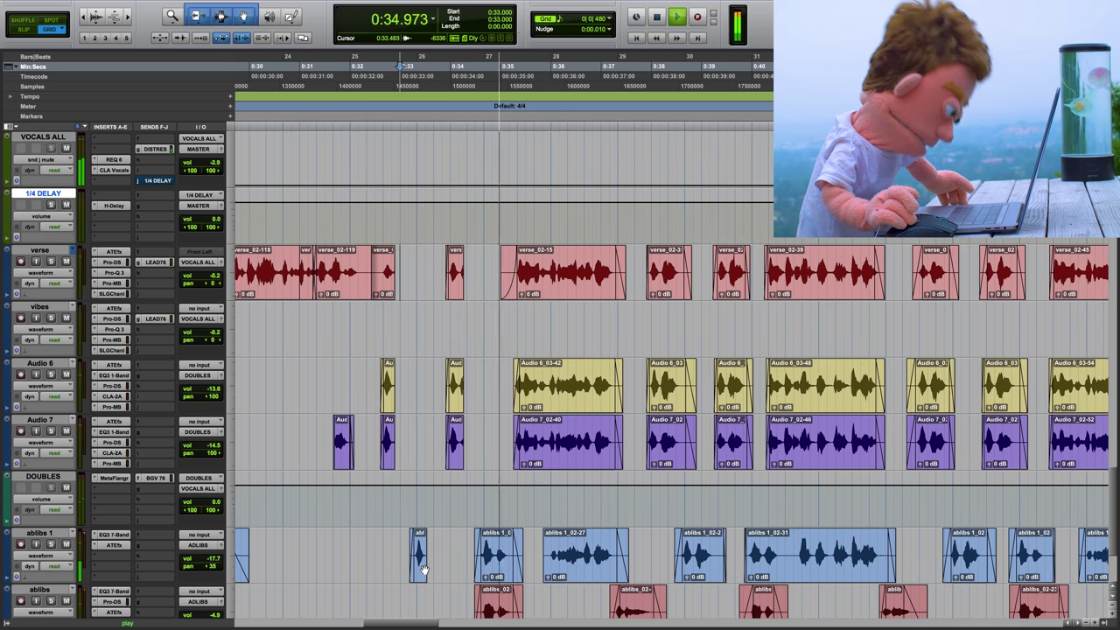
pyautogui.click(421, 565)
pyautogui.press('space')
pyautogui.click(534, 385)
pyautogui.press('space')
pyautogui.press('space')
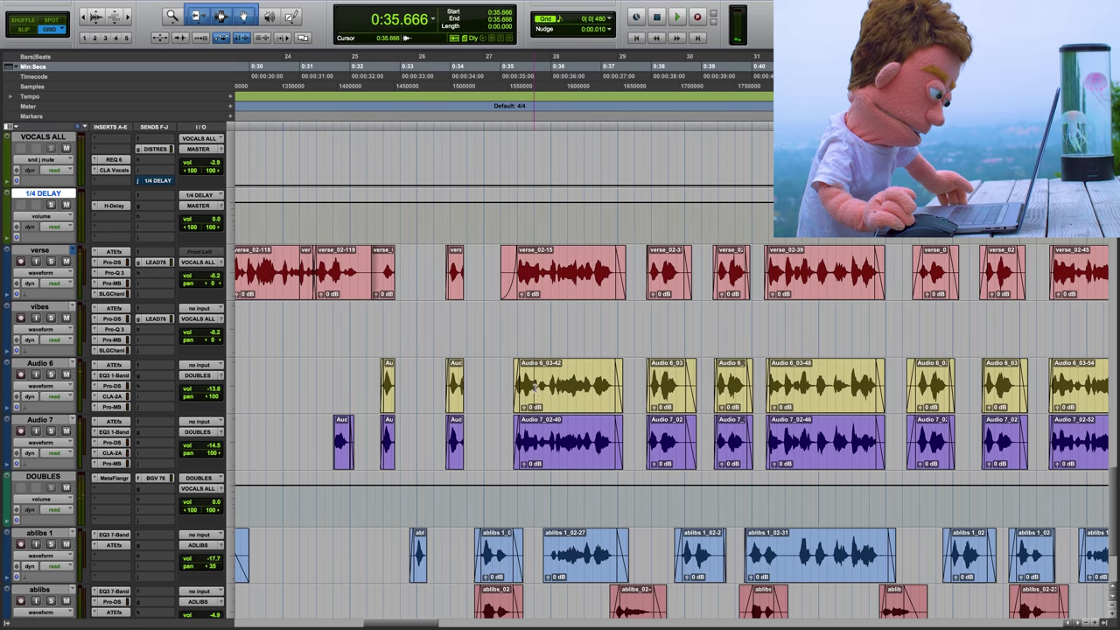
# Delete the short section from 35.666 to about 35.83 s on verse, Audio 6 and Audio 7, and audition from 35.166 s
pyautogui.moveTo(536, 438); pyautogui.dragTo(544, 268)
pyautogui.press('Delete')
pyautogui.click(509, 219)
pyautogui.press('space')
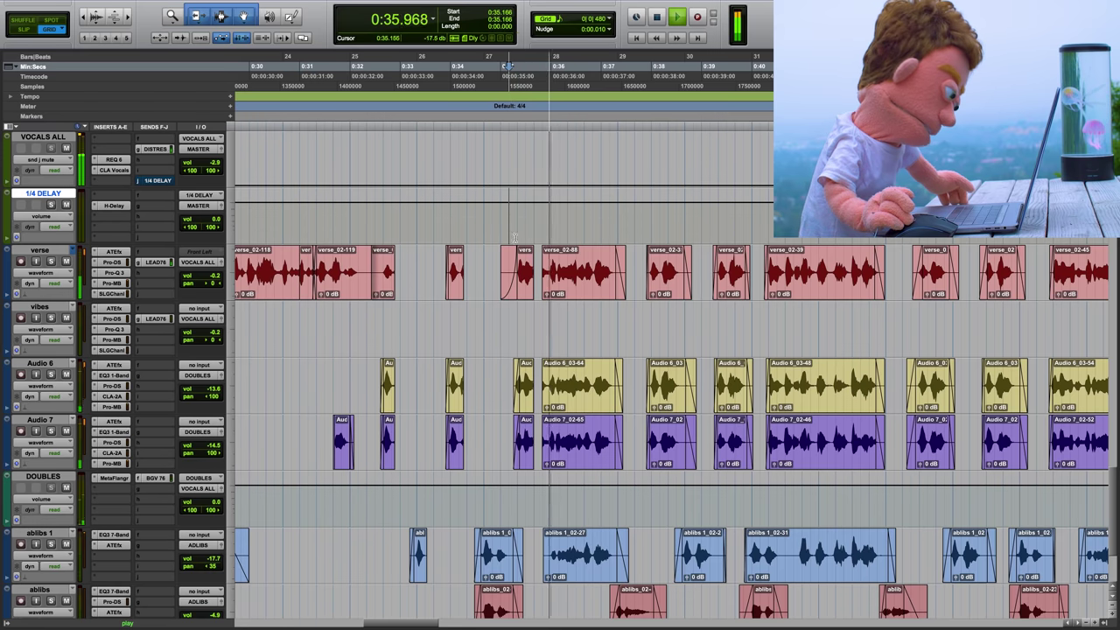
pyautogui.press('space')
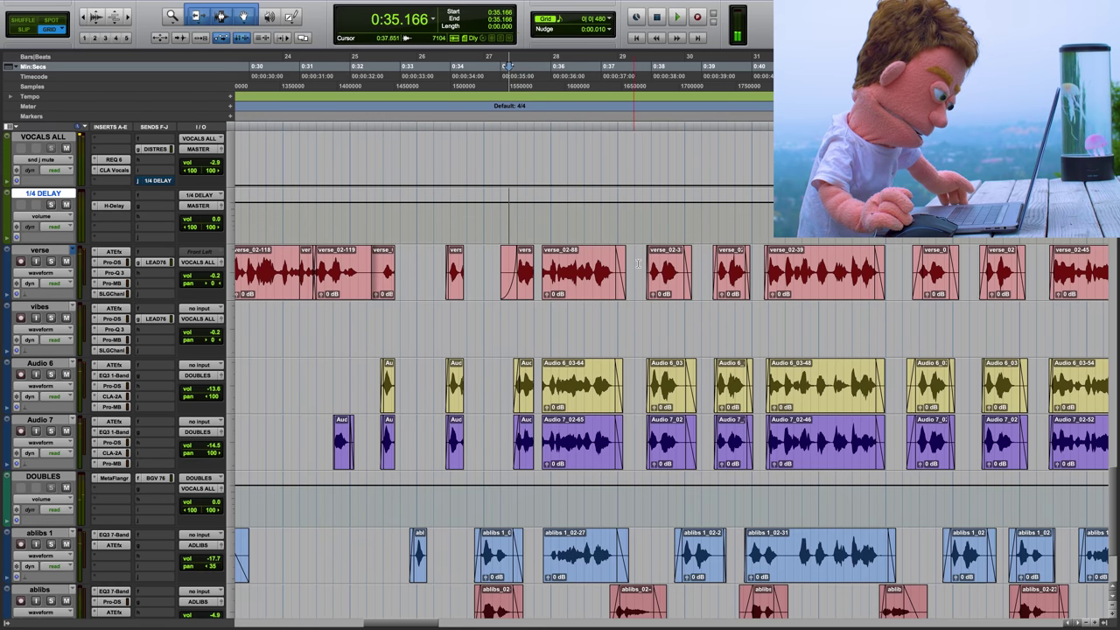
# Delete the phrase ending from 36.931 s on the verse, Audio 6, Audio 7 and ablibs 1 tracks, and audition from 36.333 s
pyautogui.moveTo(638, 263); pyautogui.dragTo(598, 551)
pyautogui.press('Delete')
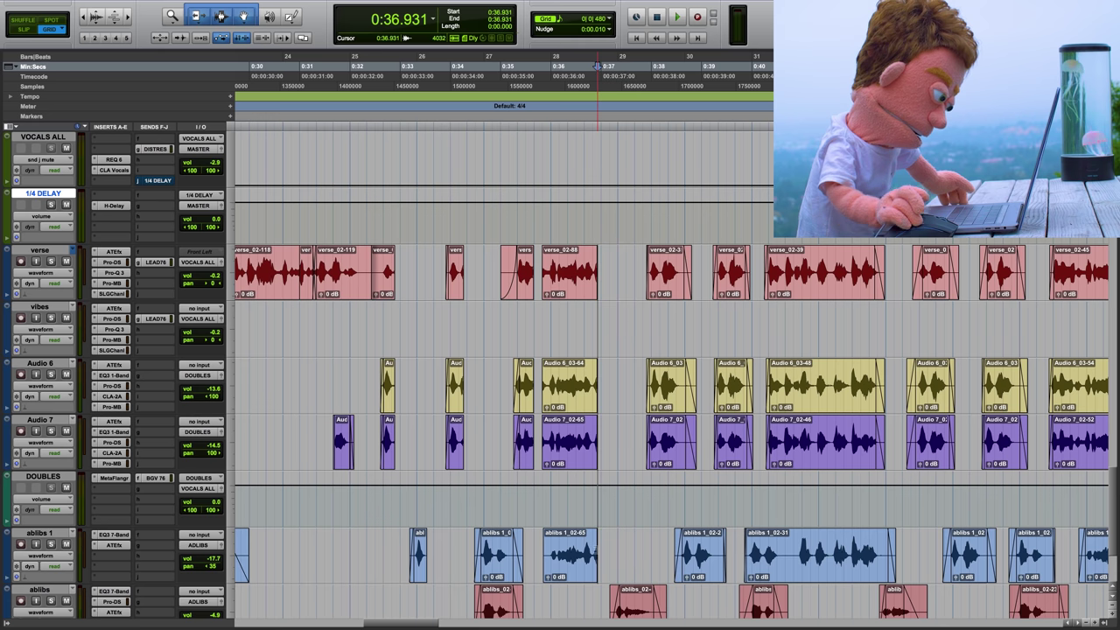
pyautogui.click(567, 283)
pyautogui.press('space')
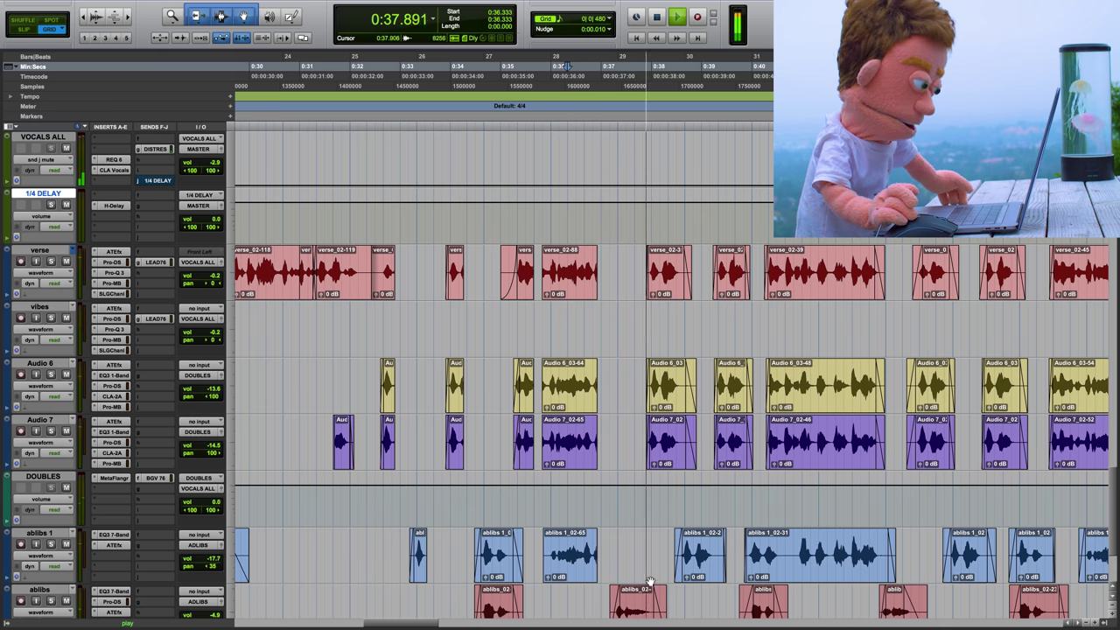
pyautogui.press('space')
# Delete the phrase ending from 38.312 to 39.000 s on the verse, Audio 6 and Audio 7 tracks
pyautogui.moveTo(697, 264); pyautogui.dragTo(667, 442)
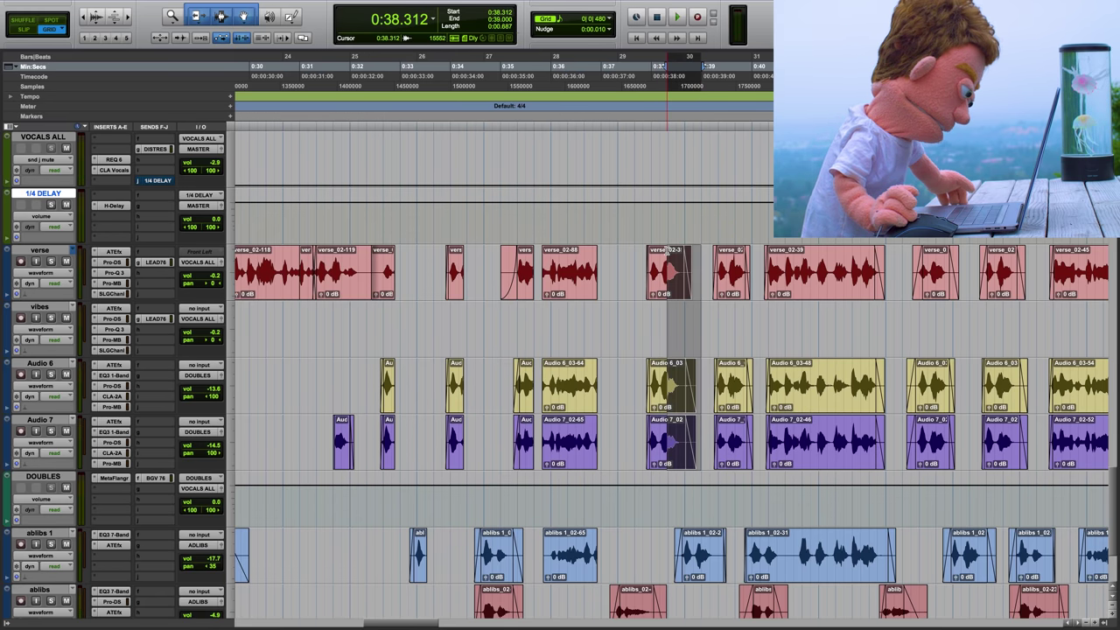
pyautogui.press('Delete')
pyautogui.click(702, 257)
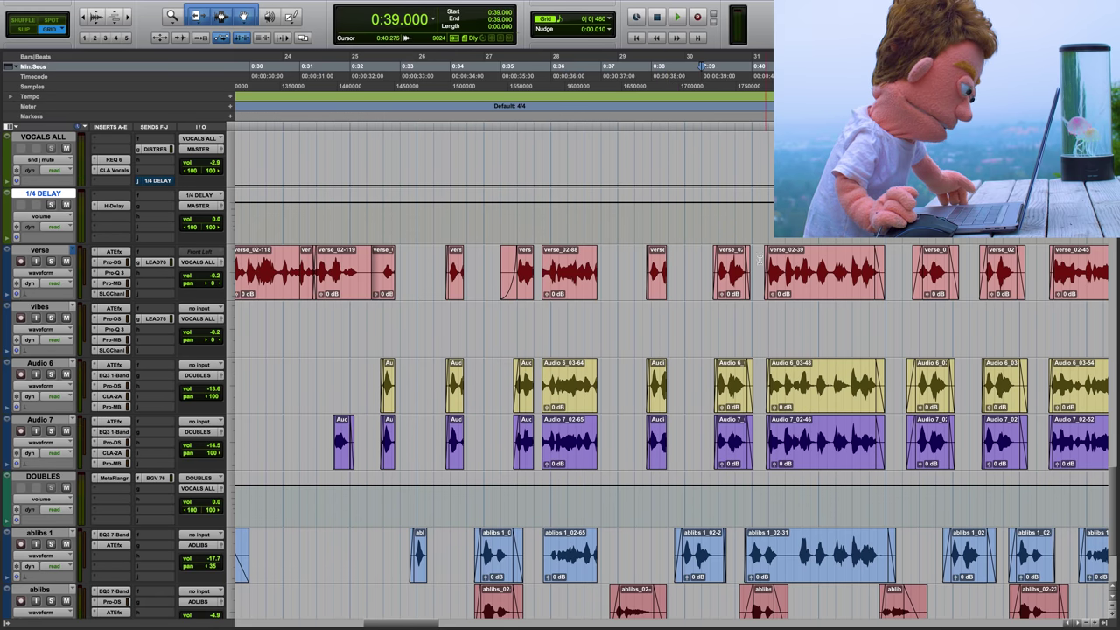
# Delete the phrase ending from about 39.6 s on the verse, Audio 6 and Audio 7 tracks, and audition from 39.000 s
pyautogui.moveTo(760, 259); pyautogui.dragTo(731, 441)
pyautogui.press('Delete')
pyautogui.click(702, 253)
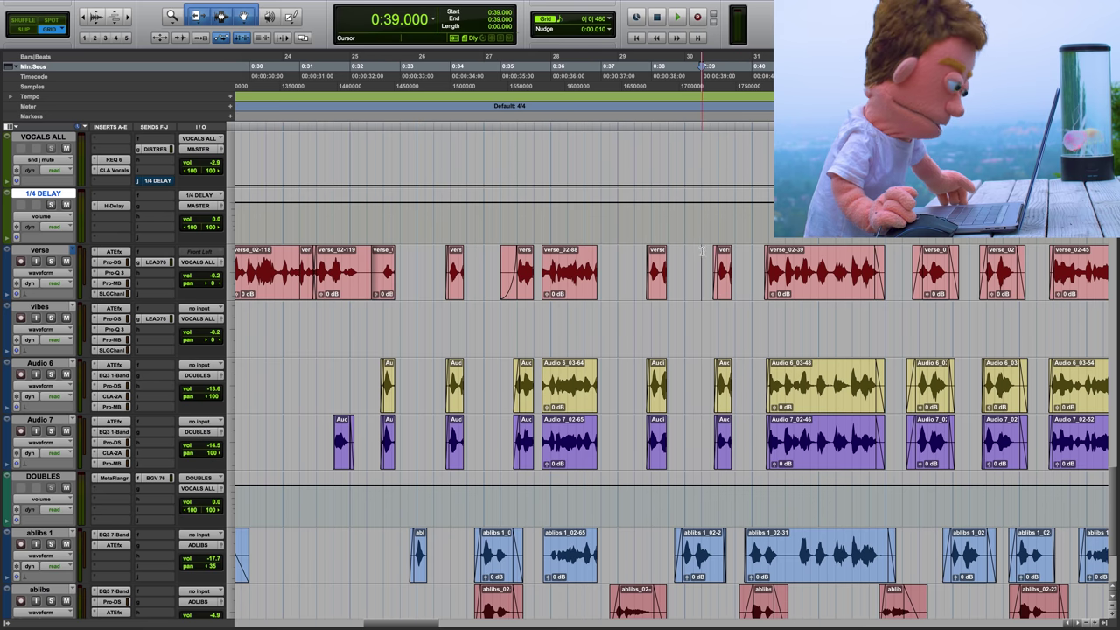
pyautogui.press('space')
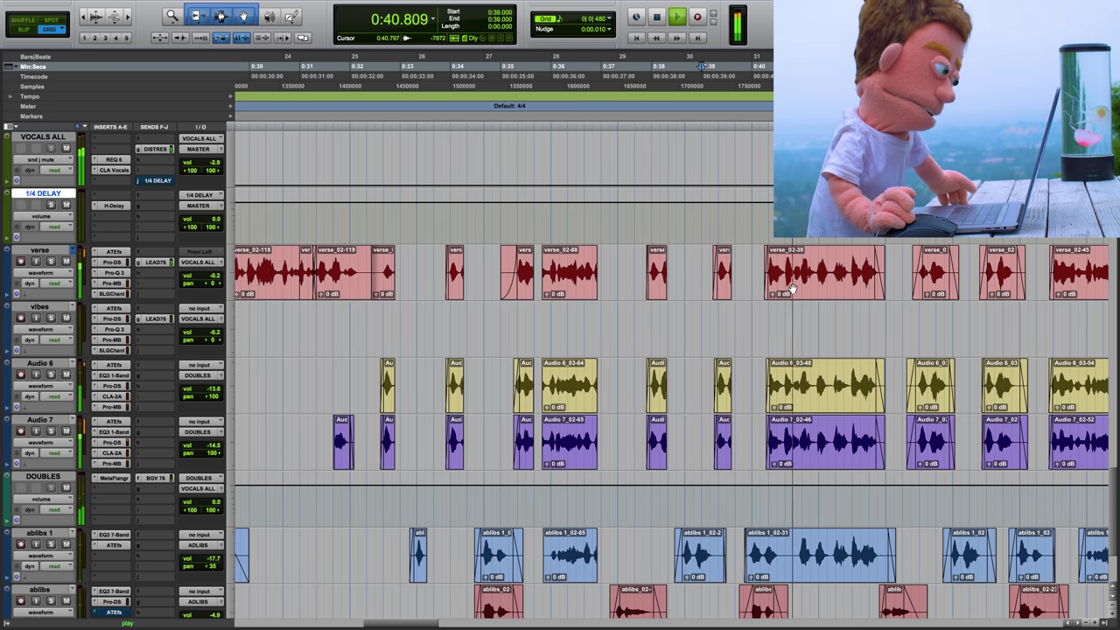
pyautogui.press('space')
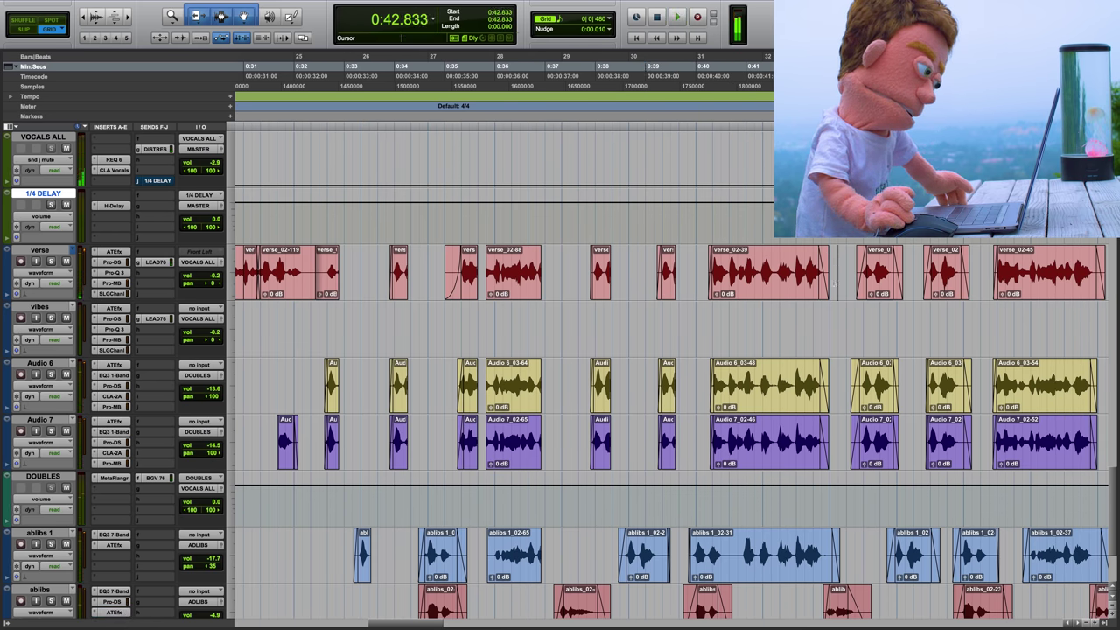
# Delete the phrase ending from 42.248 to 42.833 s on the Audio 6, Audio 7 and ablibs 1 tracks
pyautogui.moveTo(832, 311); pyautogui.dragTo(807, 541)
pyautogui.press('Delete')
pyautogui.hscroll(-1, 808, 542)
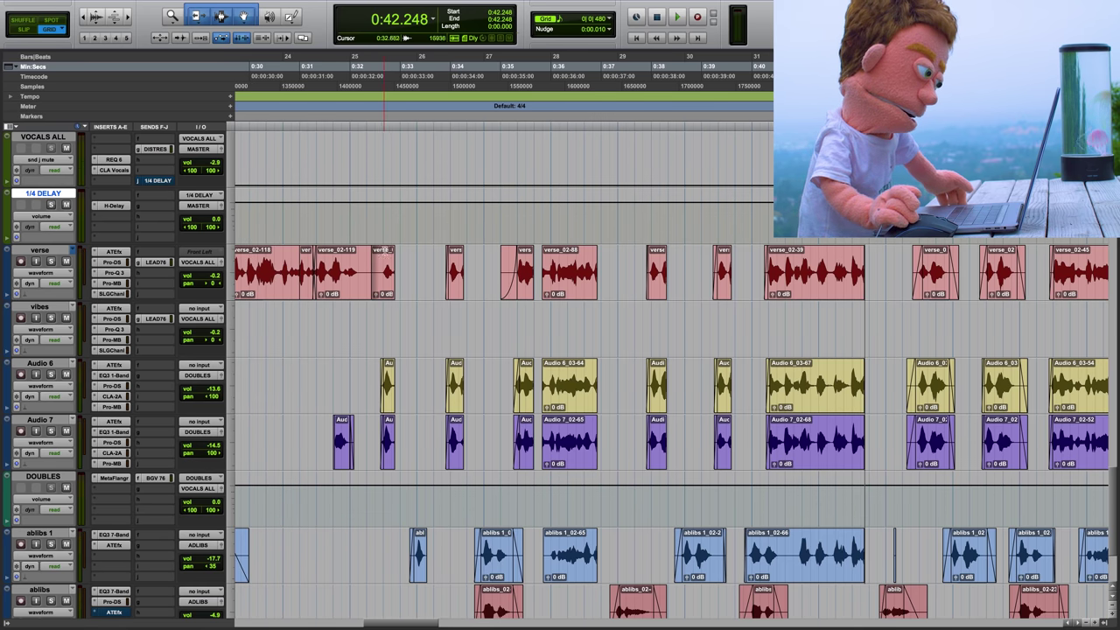
# Add fade-outs from 32.833 s to the ends of the verse, Audio 6 and Audio 7 clips
pyautogui.click(382, 214)
pyautogui.press('t')
pyautogui.press('t')
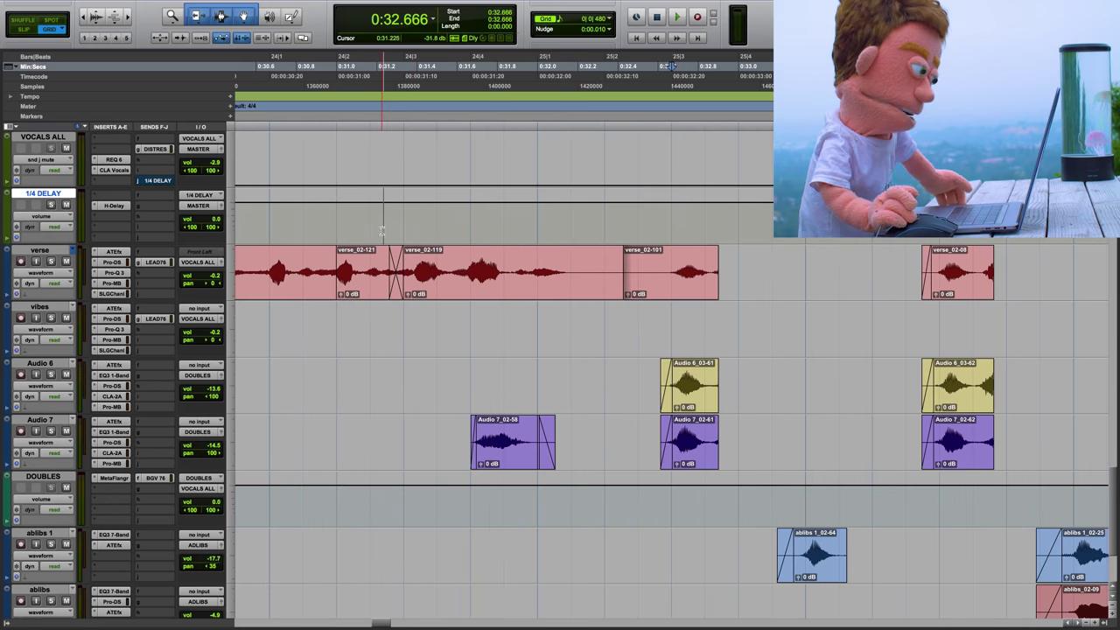
pyautogui.click(716, 274)
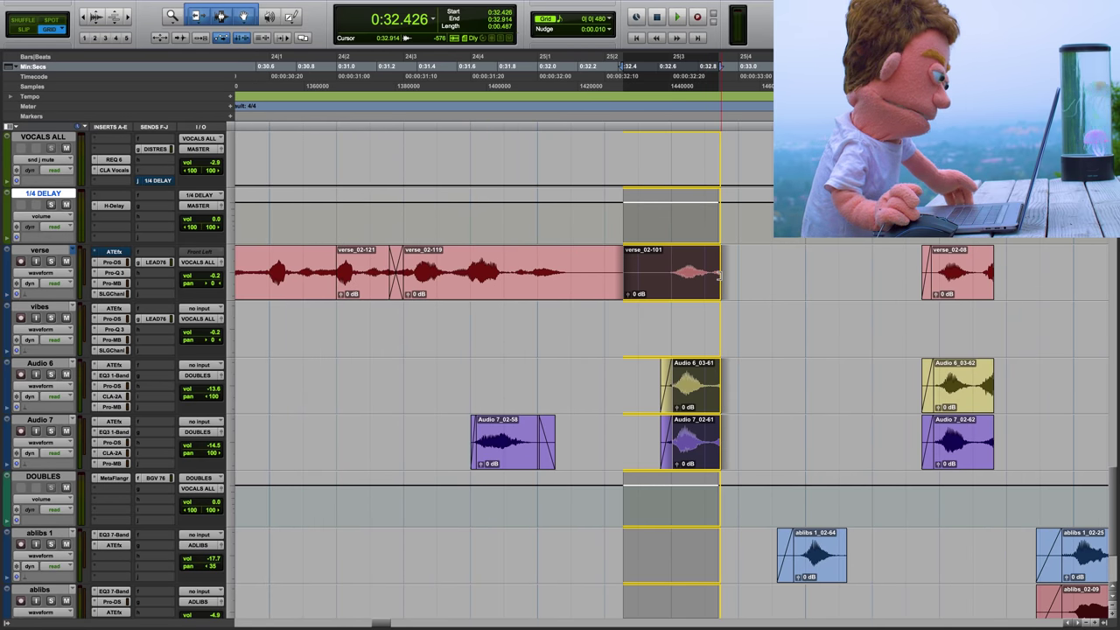
pyautogui.moveTo(737, 438); pyautogui.dragTo(702, 439)
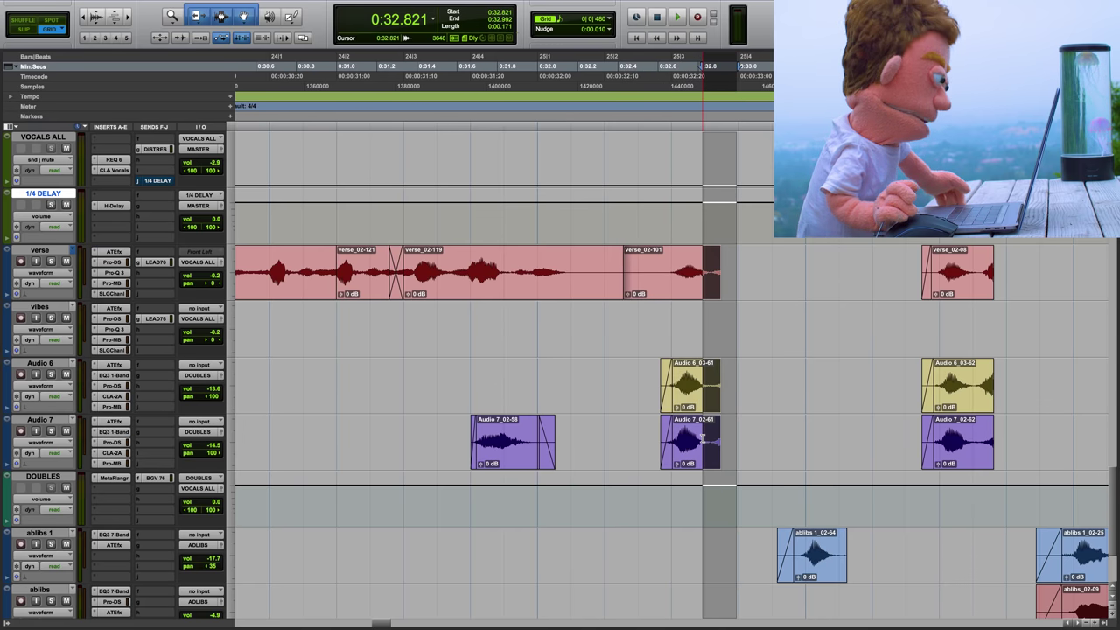
pyautogui.click(702, 438)
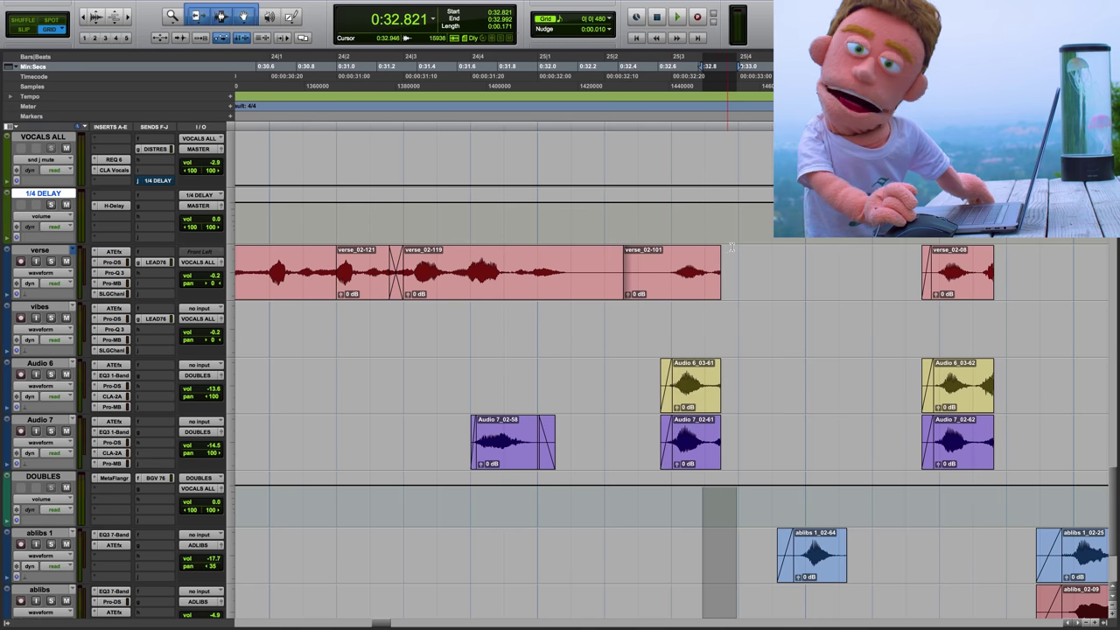
pyautogui.moveTo(732, 248); pyautogui.dragTo(706, 433)
pyautogui.press('f')
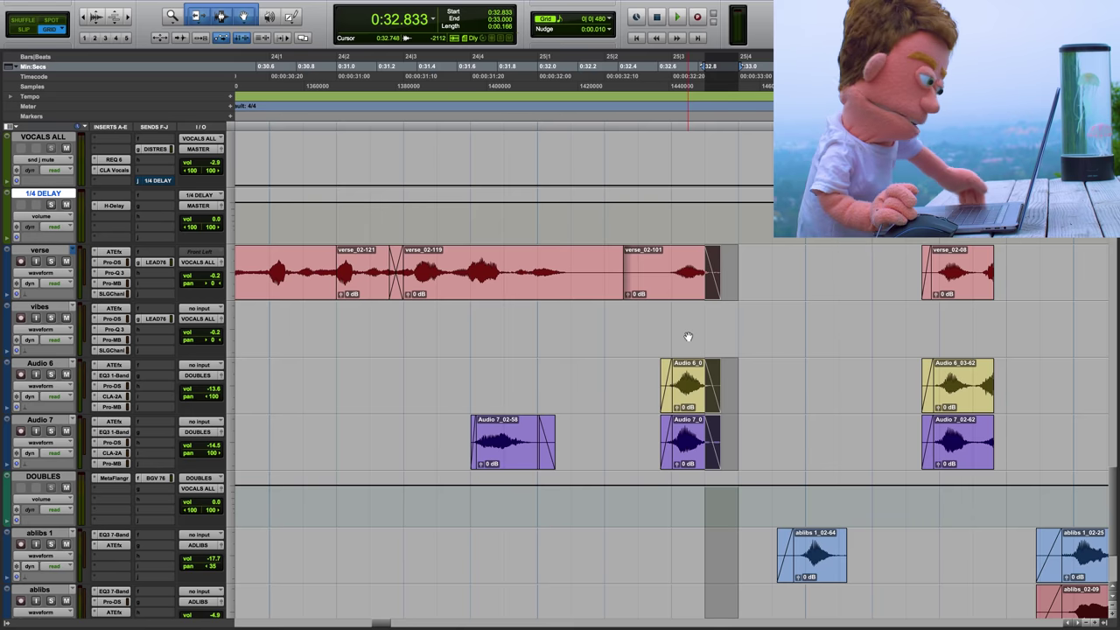
# Extend the faded endings of the verse, Audio 6 and Audio 7 clips to 33.000 s, and audition from 32.166 s
pyautogui.click(570, 267)
pyautogui.press('space')
pyautogui.press('space')
pyautogui.click(715, 278)
pyautogui.moveTo(714, 298); pyautogui.dragTo(727, 297)
pyautogui.click(576, 263)
pyautogui.press('space')
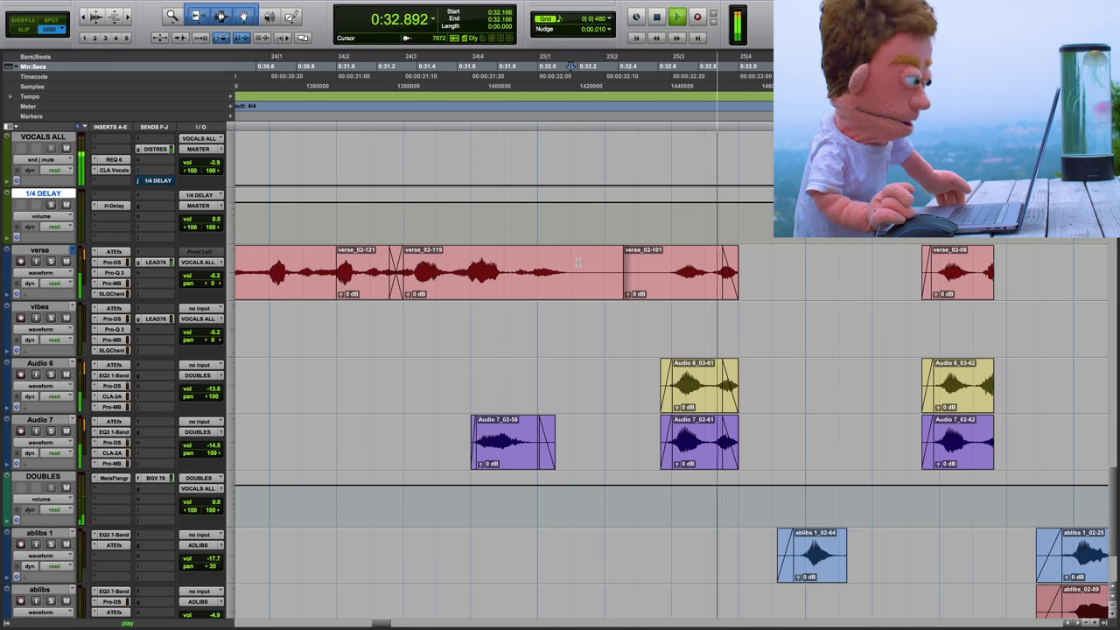
pyautogui.press('space')
# Extend the ends of the clips starting at 33.912 s to about 34.33 s on the verse, Audio 6 and Audio 7 tracks
pyautogui.click(676, 294)
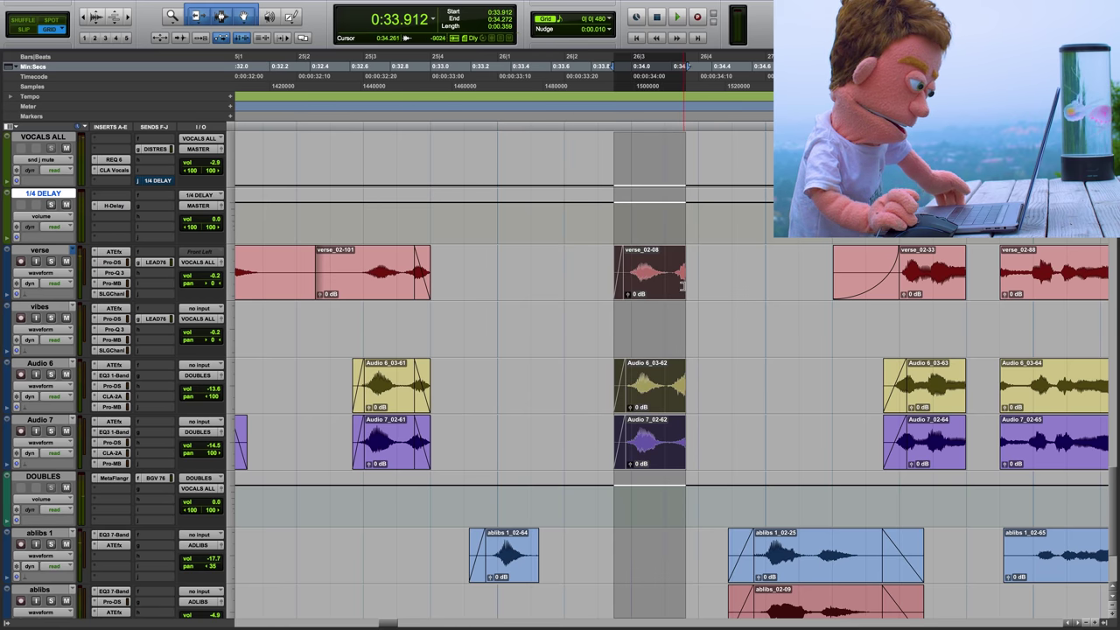
pyautogui.moveTo(682, 283)
pyautogui.mouseDown()
pyautogui.moveTo(698, 282)
pyautogui.moveTo(687, 259)
pyautogui.mouseUp()
# Add fade-ins at 35.833 s to the verse, Audio 6, Audio 7 and ablibs 1 clips, and audition from 34.666 s
pyautogui.moveTo(525, 427); pyautogui.dragTo(545, 427)
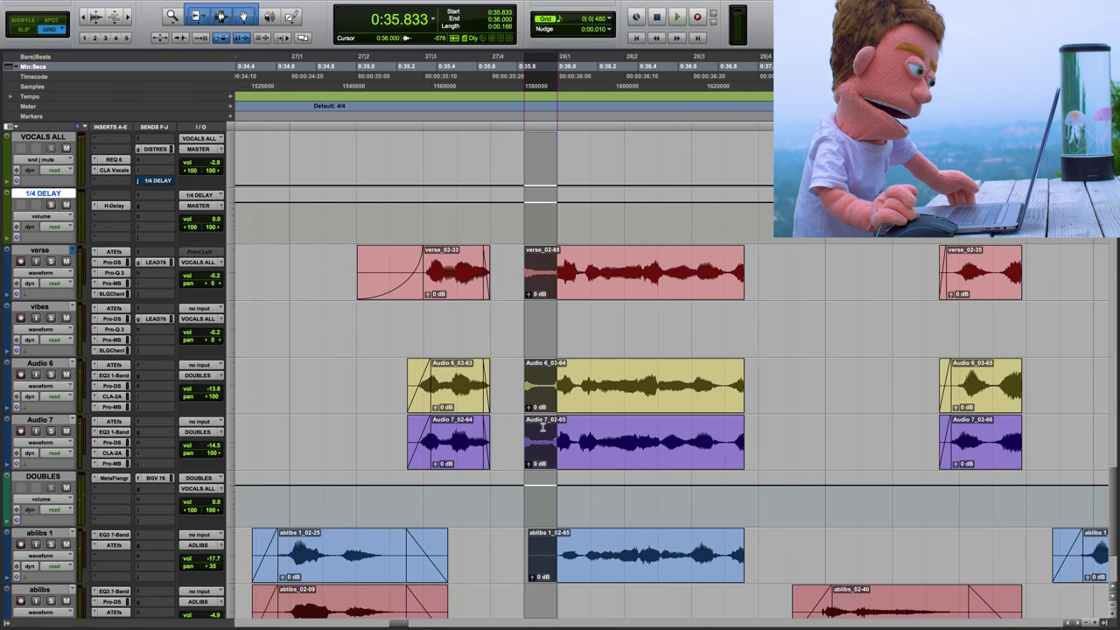
pyautogui.press('f')
pyautogui.click(290, 229)
pyautogui.press('space')
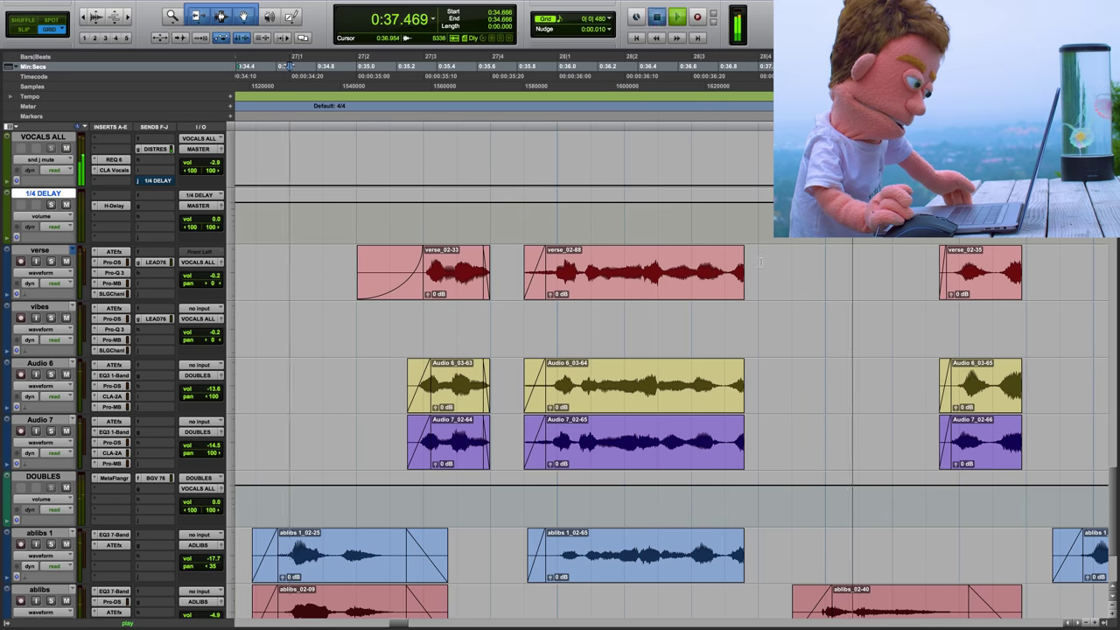
pyautogui.press('space')
# Add fade-outs from 36.902 s on the verse, Audio 6, Audio 7 and ablibs 1 clips, and audition from 36.500 s
pyautogui.click(767, 503)
pyautogui.keyDown('shift'); pyautogui.click(739, 542); pyautogui.keyUp('shift')
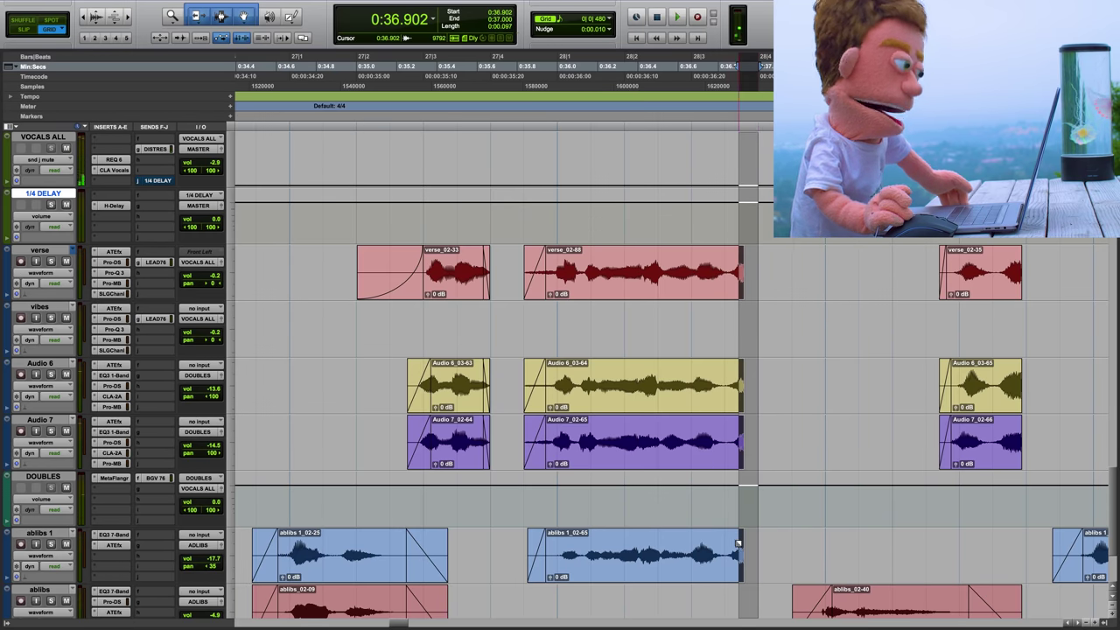
pyautogui.press('f')
pyautogui.click(647, 247)
pyautogui.press('space')
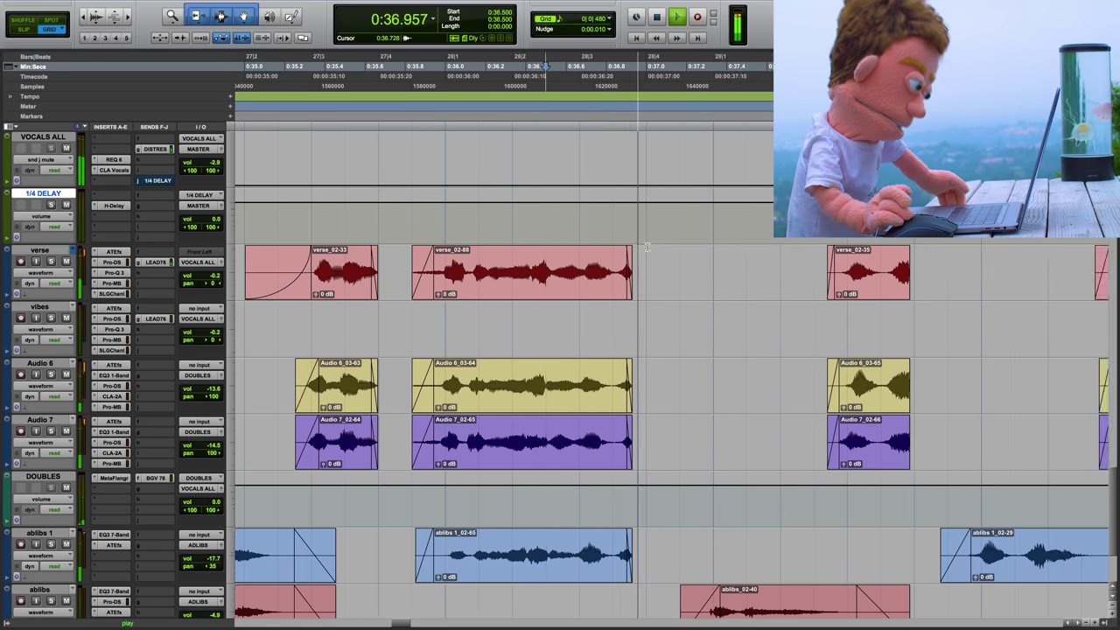
pyautogui.press('space')
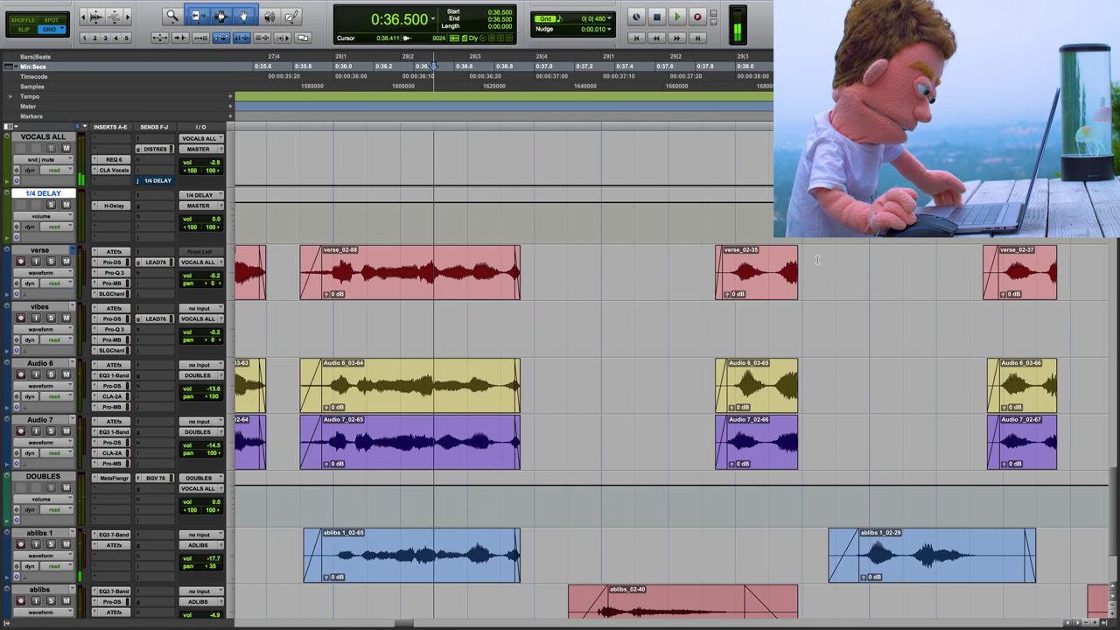
# Fade out the phrase endings near 38.333 s and from 42.150 to 42.333 s on the verse, Audio 6 and Audio 7 tracks
pyautogui.moveTo(817, 289); pyautogui.dragTo(788, 408)
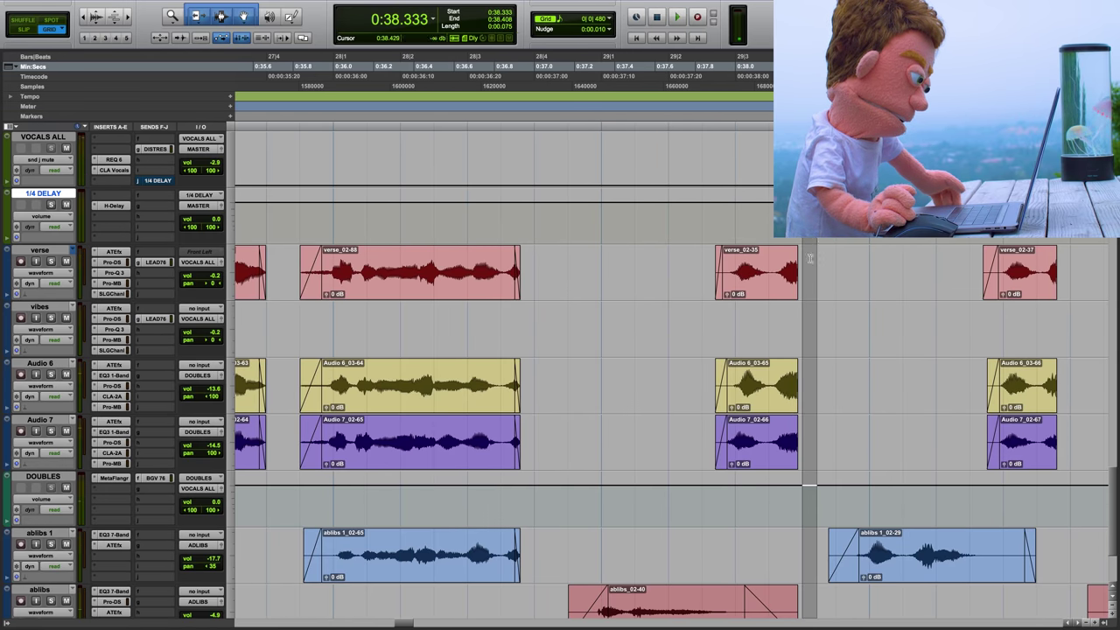
pyautogui.moveTo(804, 273); pyautogui.dragTo(788, 432)
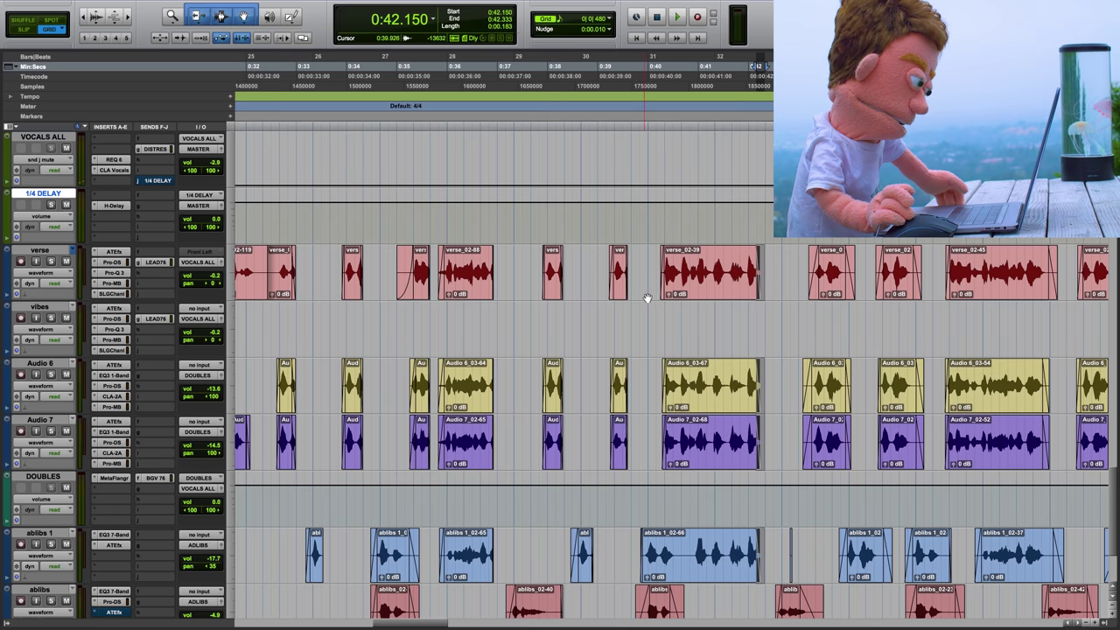
# Display the mute automation of the 1/4 DELAY send on the VOCALS ALL track
pyautogui.hscroll(-2, 647, 298)
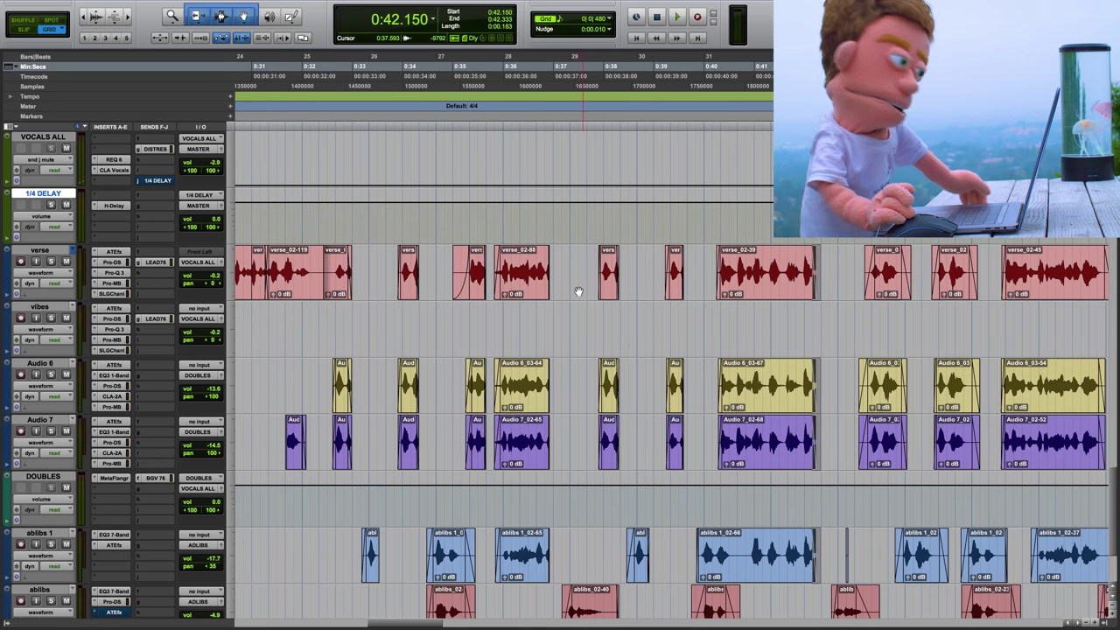
pyautogui.hscroll(-4, 578, 290)
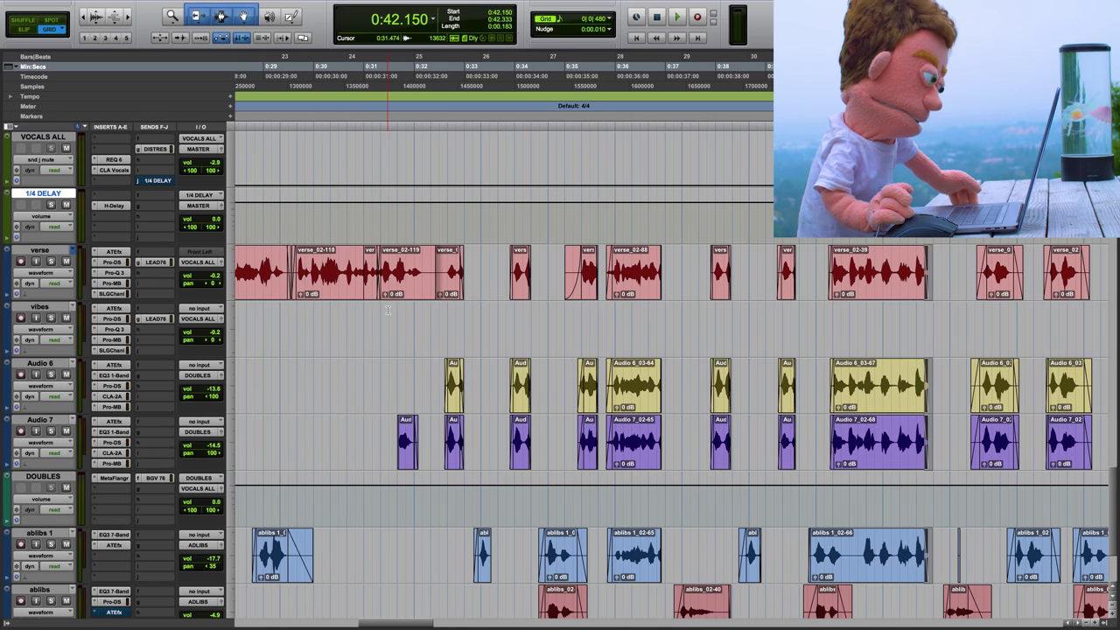
pyautogui.hscroll(-1, 546, 269)
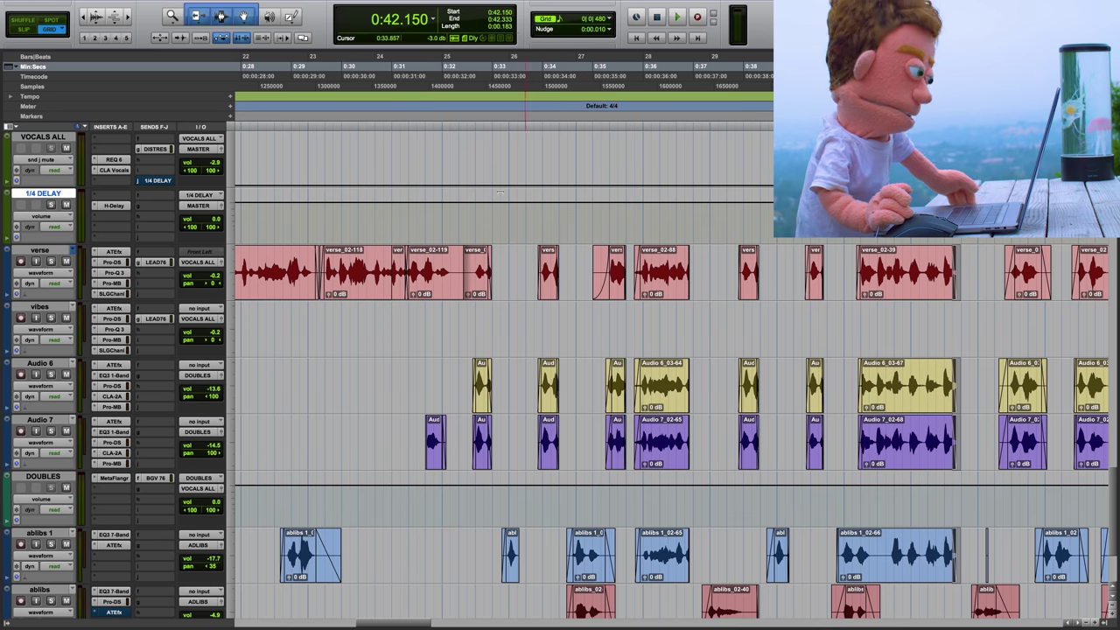
pyautogui.click(52, 165)
pyautogui.moveTo(79, 161)
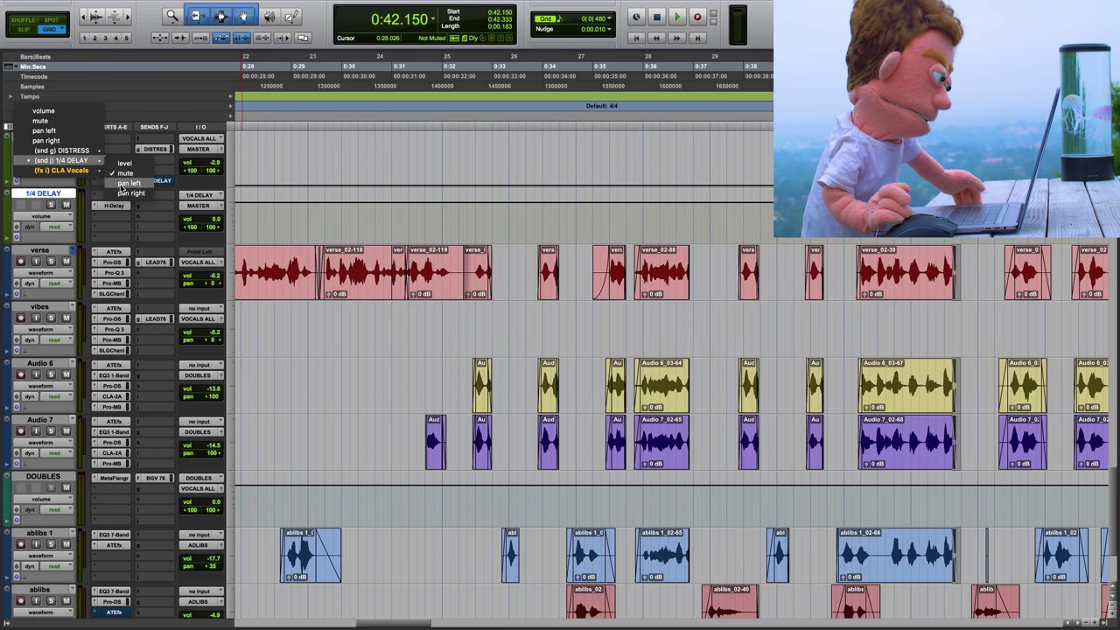
pyautogui.click(127, 174)
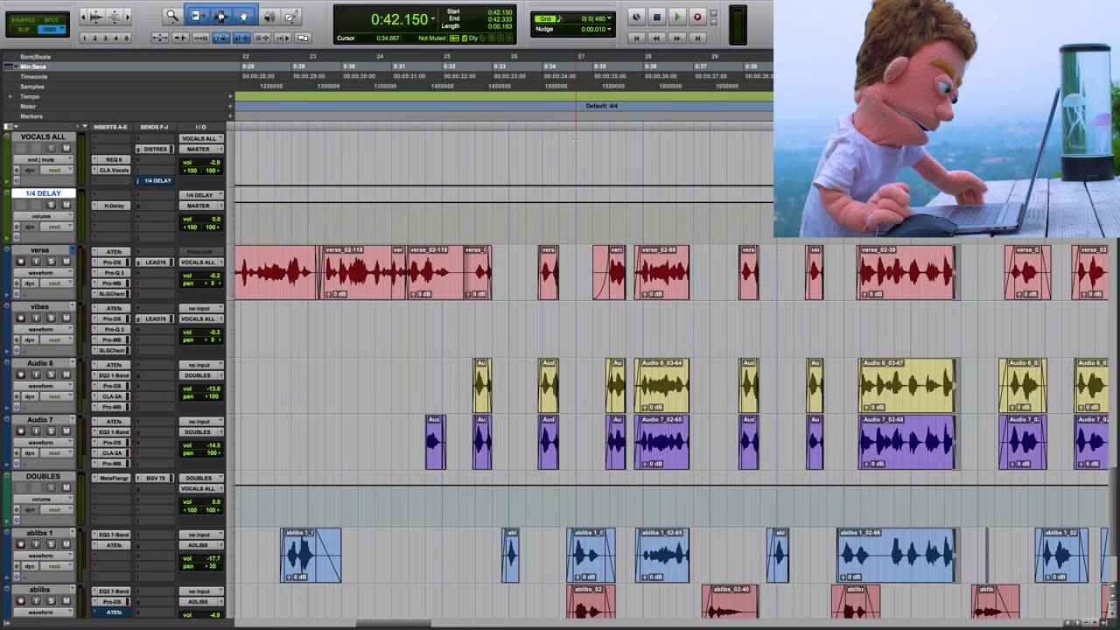
# Unmute the 1/4 DELAY send on VOCALS ALL from 32.666 to 33.000 s through automation, and audition the throw
pyautogui.click(476, 182)
pyautogui.press('t')
pyautogui.press('t')
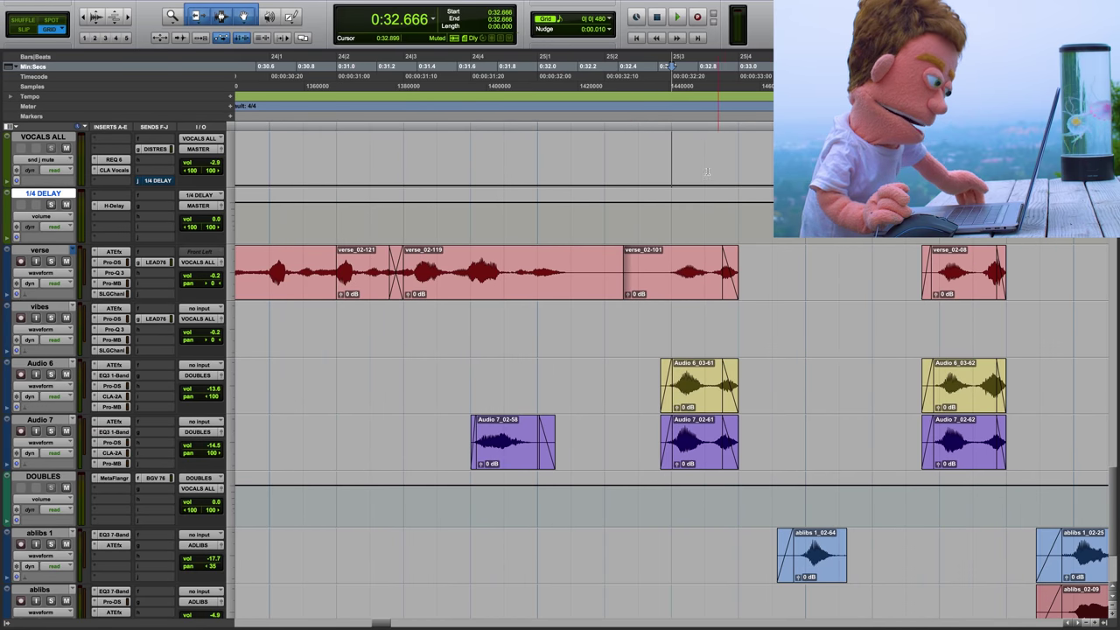
pyautogui.moveTo(707, 172); pyautogui.dragTo(735, 125)
pyautogui.scroll(1, 714, 158)
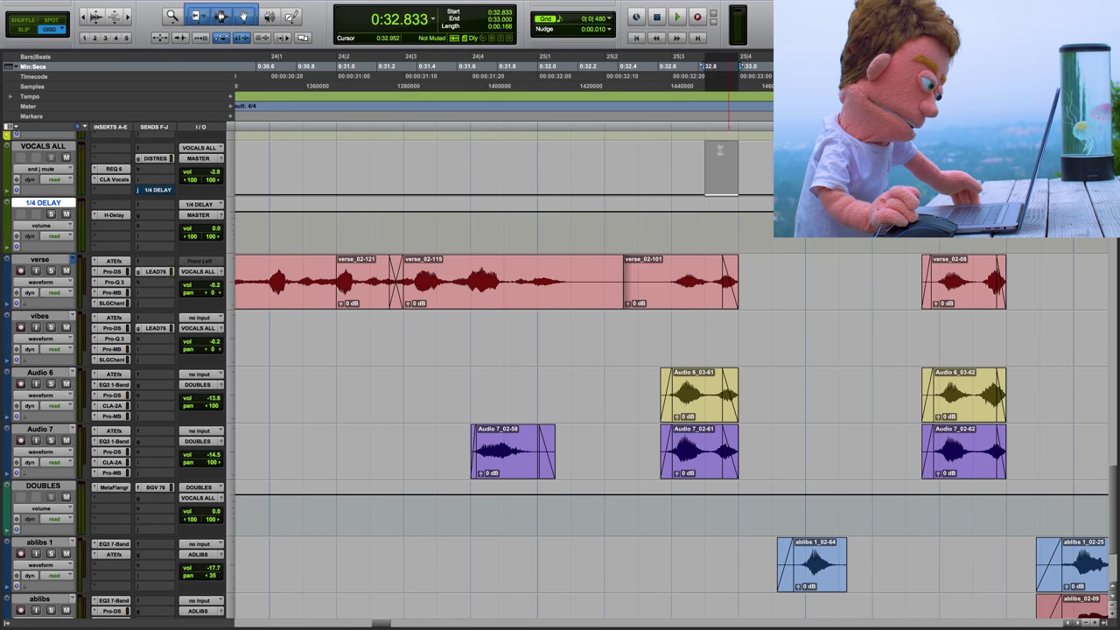
pyautogui.moveTo(728, 150); pyautogui.dragTo(731, 94)
pyautogui.press('super+z')
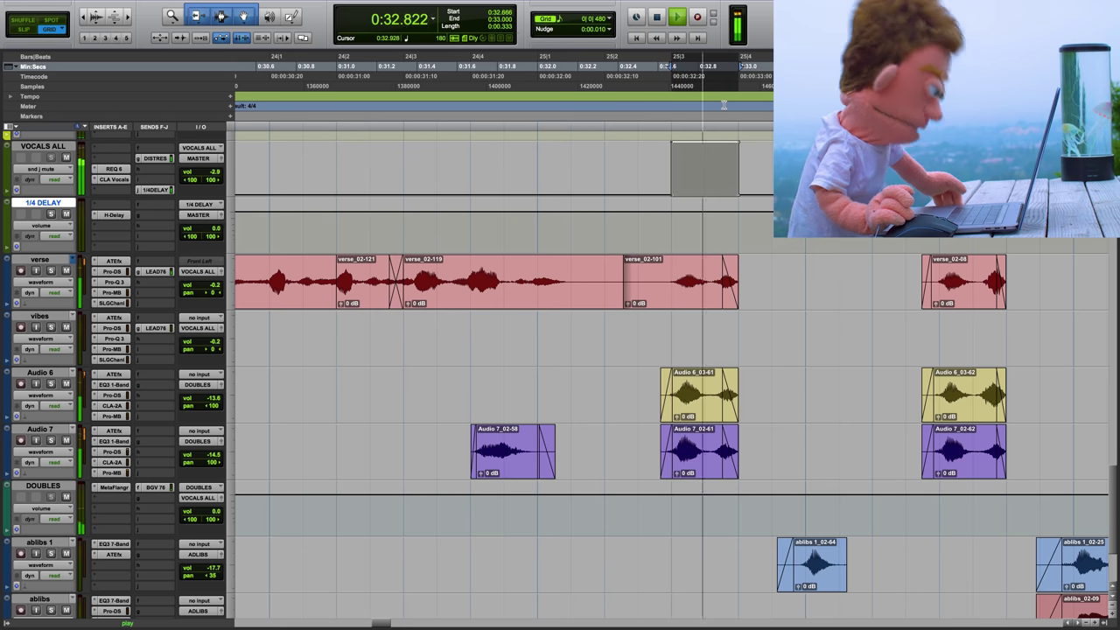
pyautogui.press('space')
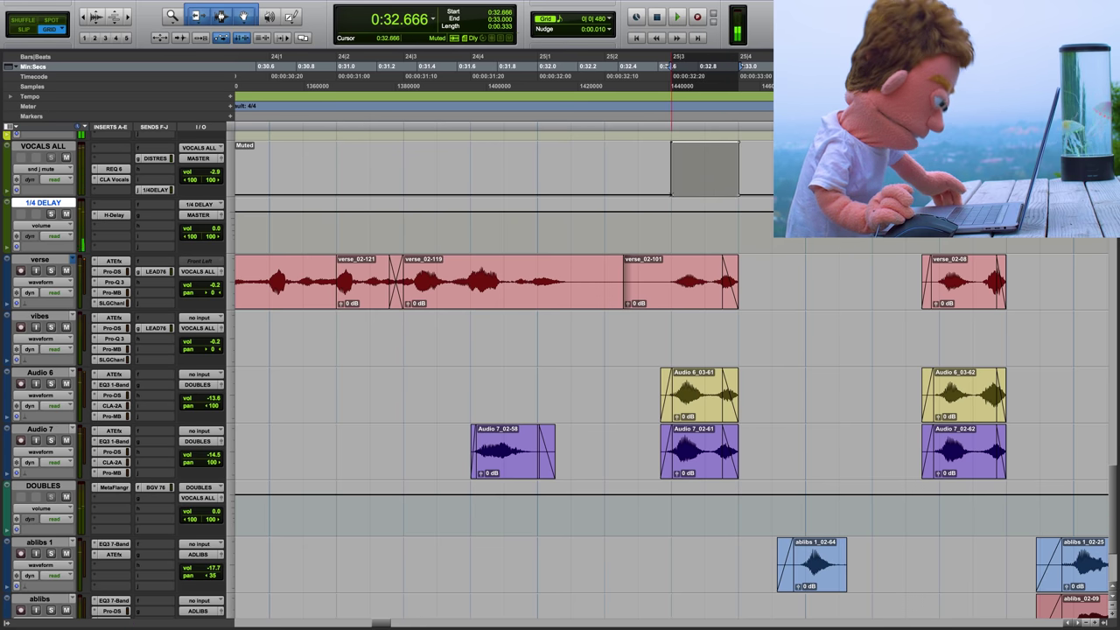
# Duplicate the VOCALS ALL send-mute automation from 32.666–34.000 s once to 34.000 s, undoing any extra copy, and play it
pyautogui.keyDown('shift'); pyautogui.click(940, 169); pyautogui.keyUp('shift')
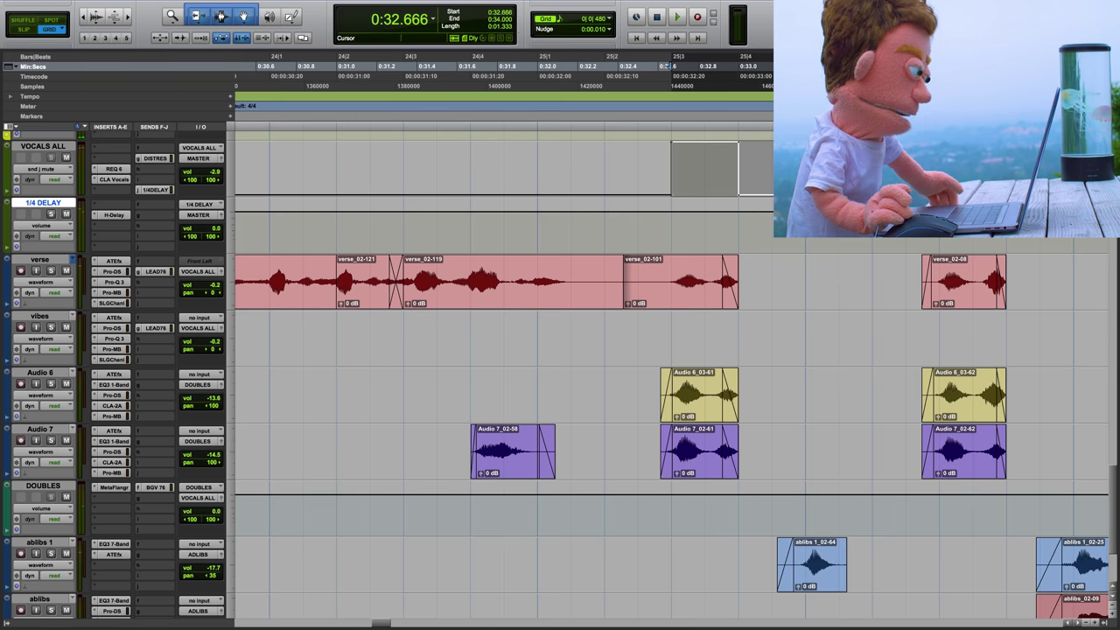
pyautogui.press('r')
pyautogui.press('r')
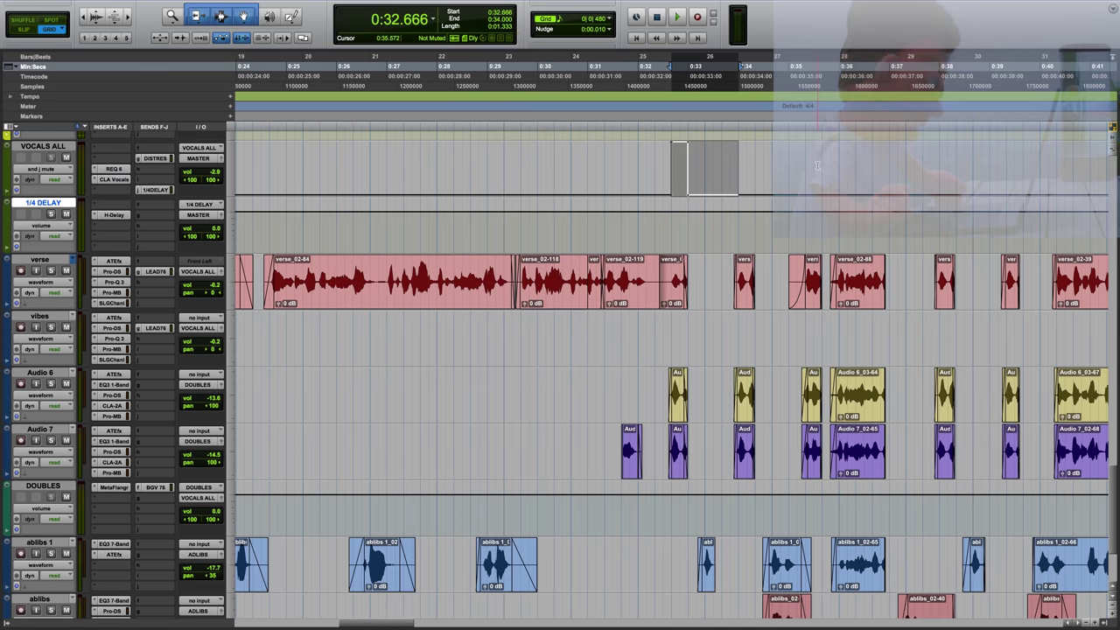
pyautogui.press('super+d')
pyautogui.press('space')
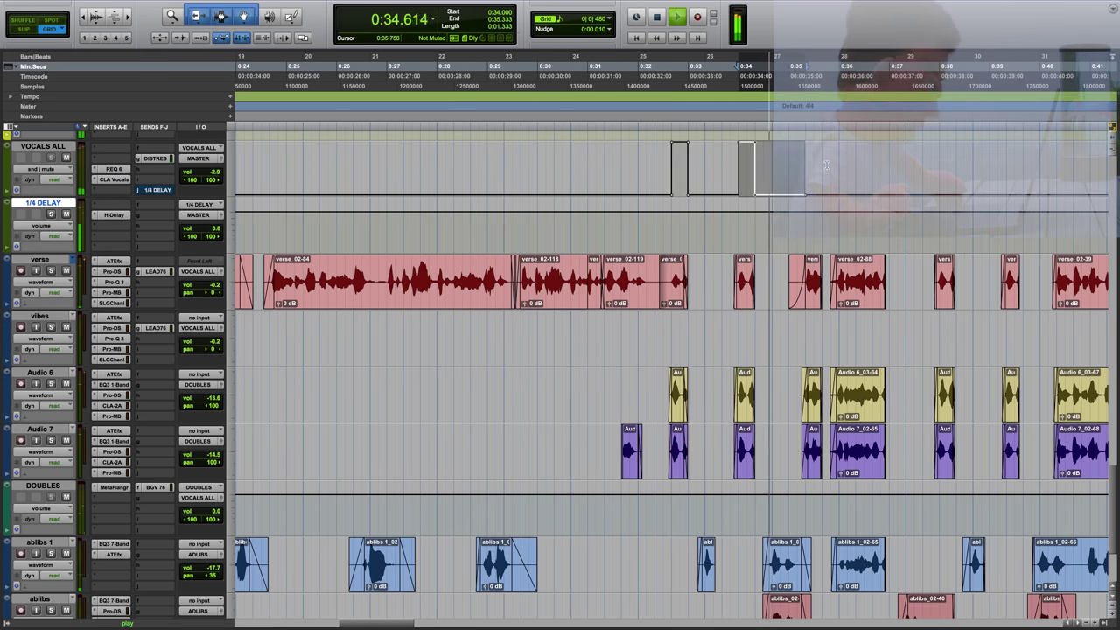
pyautogui.press('super+d')
pyautogui.press('super+z')
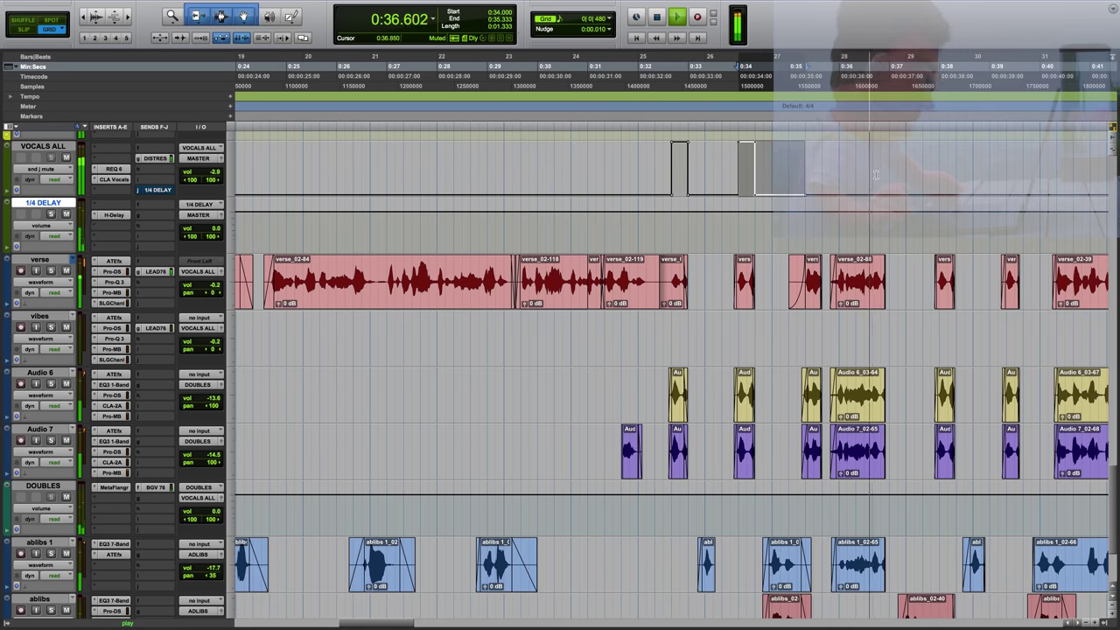
# Duplicate the unmuted delay-send segment on VOCALS ALL to 36.666 s, 38.000 s and 39.333 s
pyautogui.keyDown('shift'); pyautogui.click(875, 174); pyautogui.keyUp('shift')
pyautogui.press('super+d')
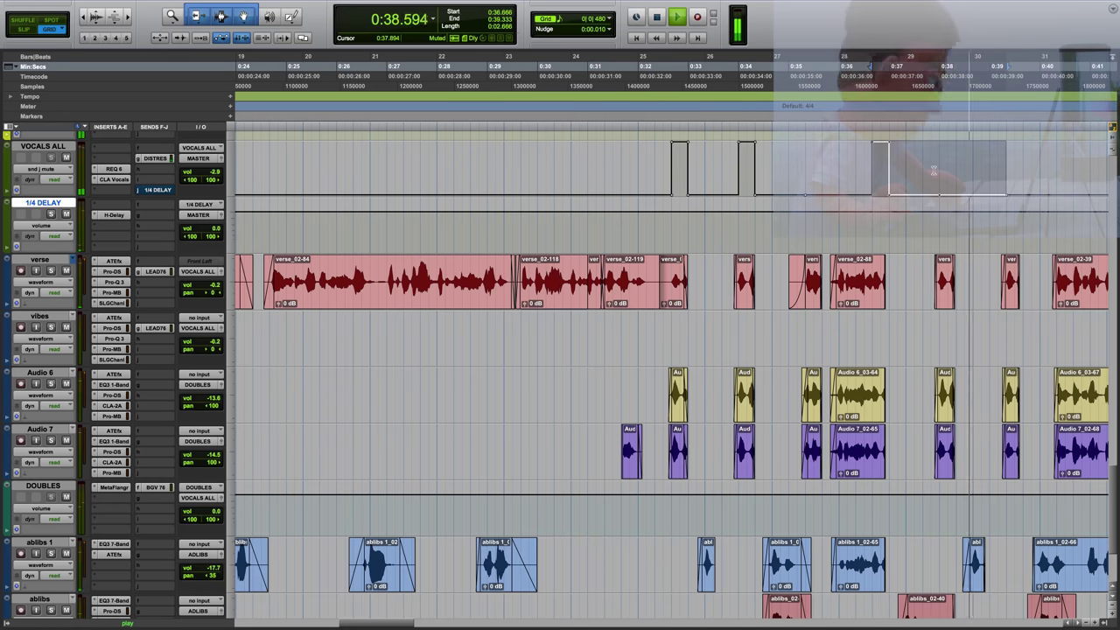
pyautogui.keyDown('shift'); pyautogui.click(936, 164); pyautogui.keyUp('shift')
pyautogui.press('super+d')
pyautogui.press('space')
pyautogui.click(937, 163)
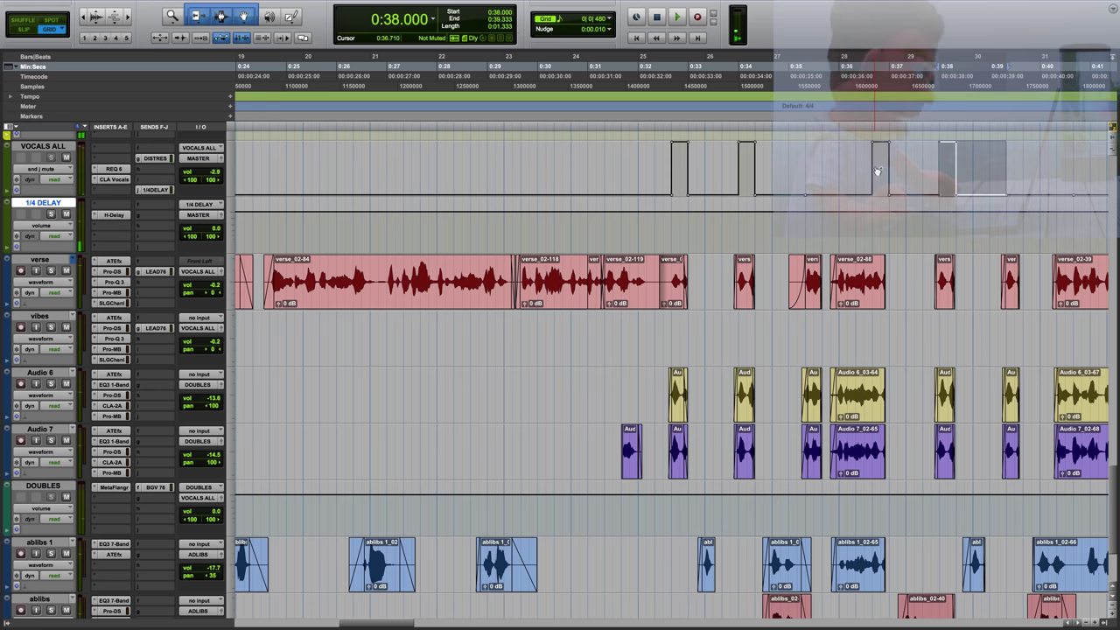
pyautogui.press('super+d')
# Unmute the 1/4 DELAY send on VOCALS ALL from 42.000 to 42.333 s through automation, and audition the throw
pyautogui.hscroll(5, 877, 170)
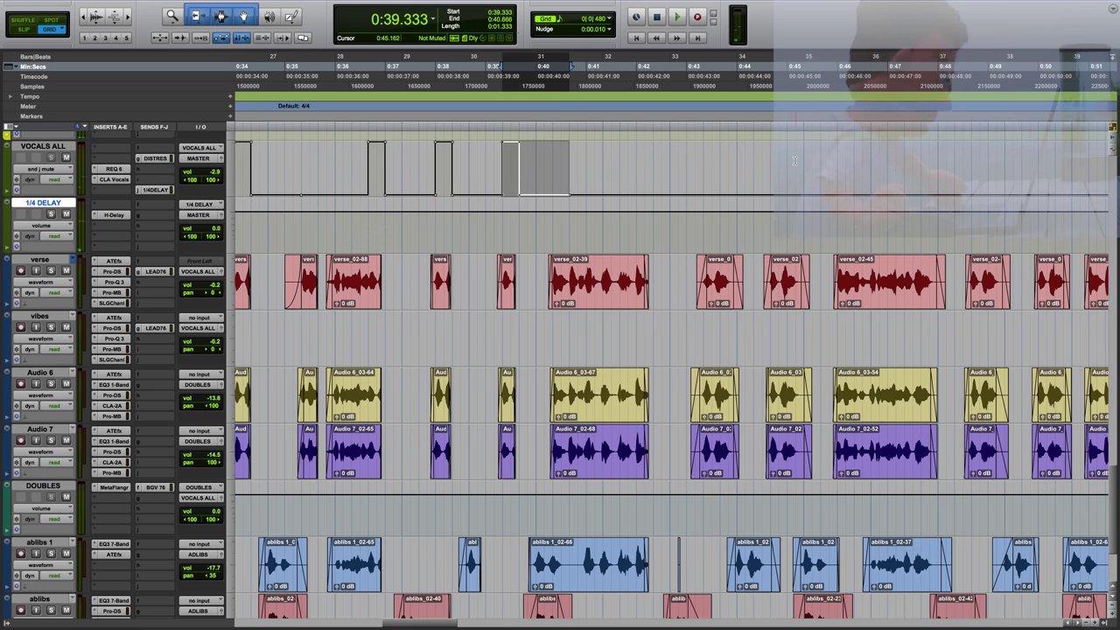
pyautogui.click(622, 162)
pyautogui.press('space')
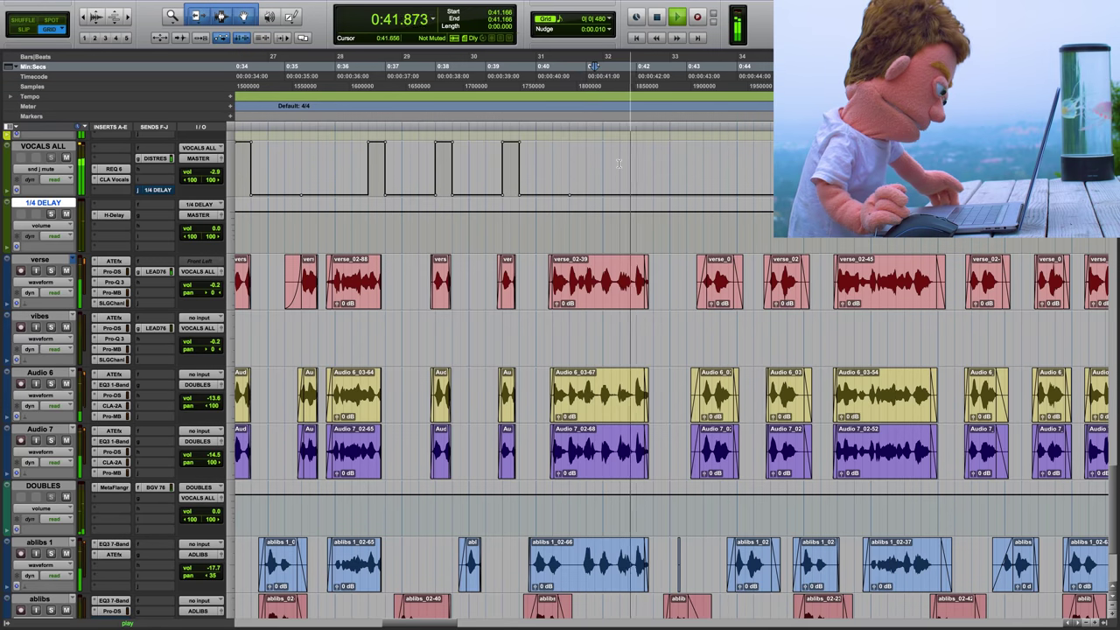
pyautogui.press('space')
pyautogui.moveTo(638, 163); pyautogui.dragTo(648, 167)
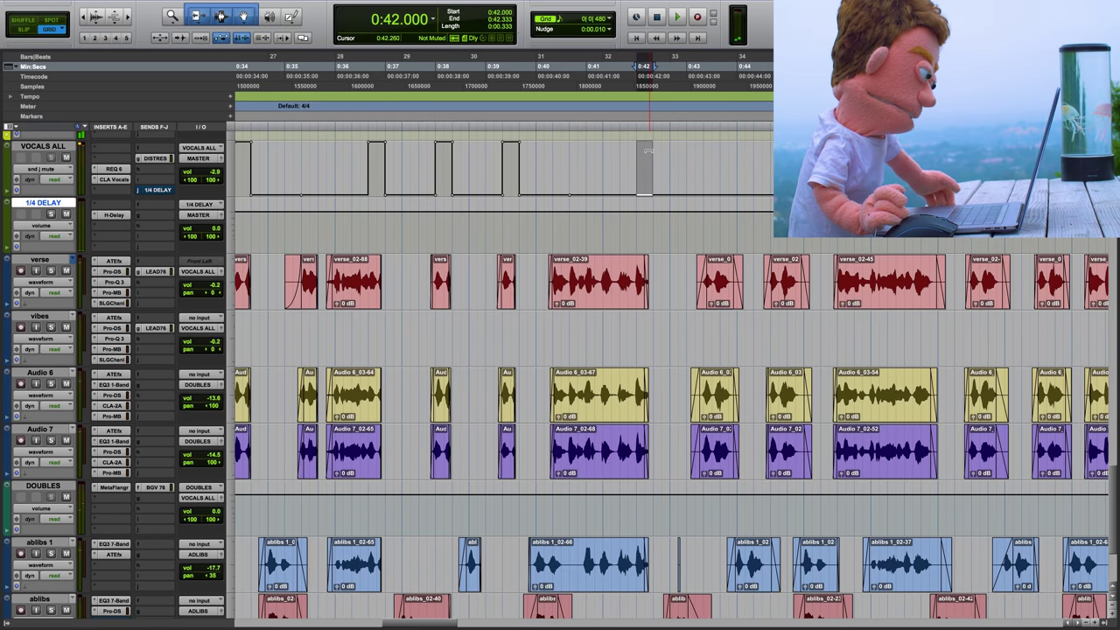
pyautogui.press('space')
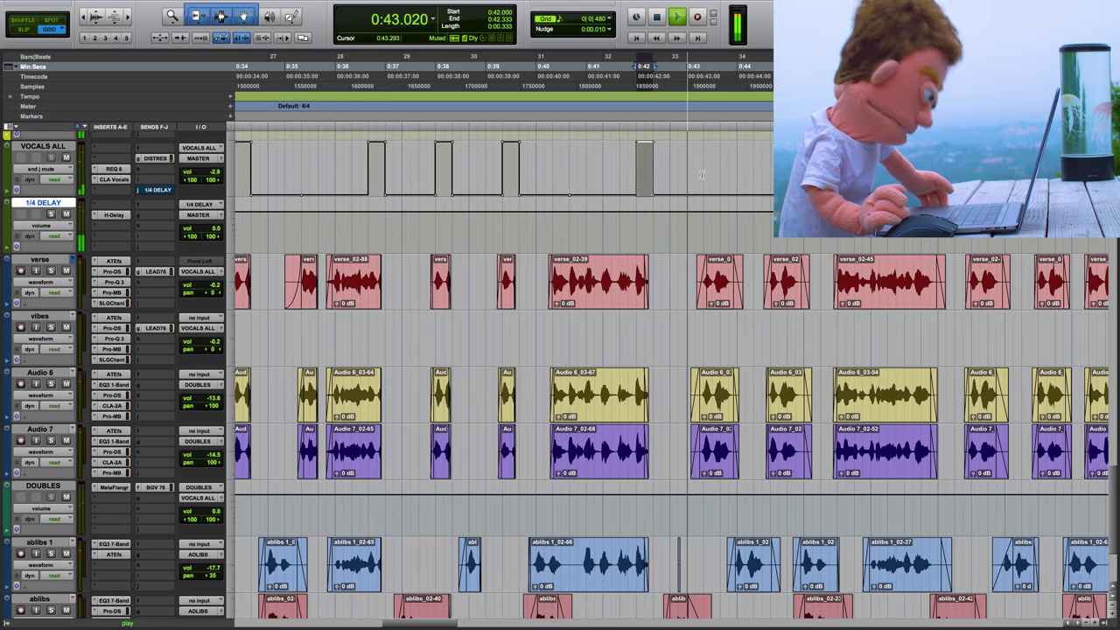
pyautogui.press('space')
# Play from 31.166 s and try lowering the 1/4 DELAY track volume, then undo that volume change
pyautogui.press('r')
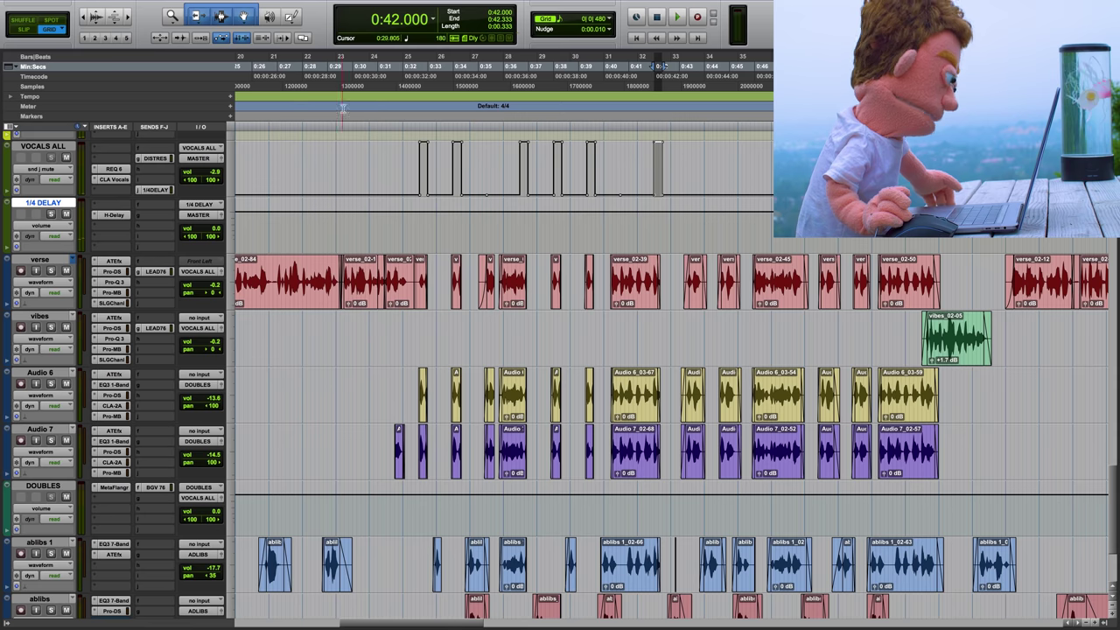
pyautogui.click(382, 163)
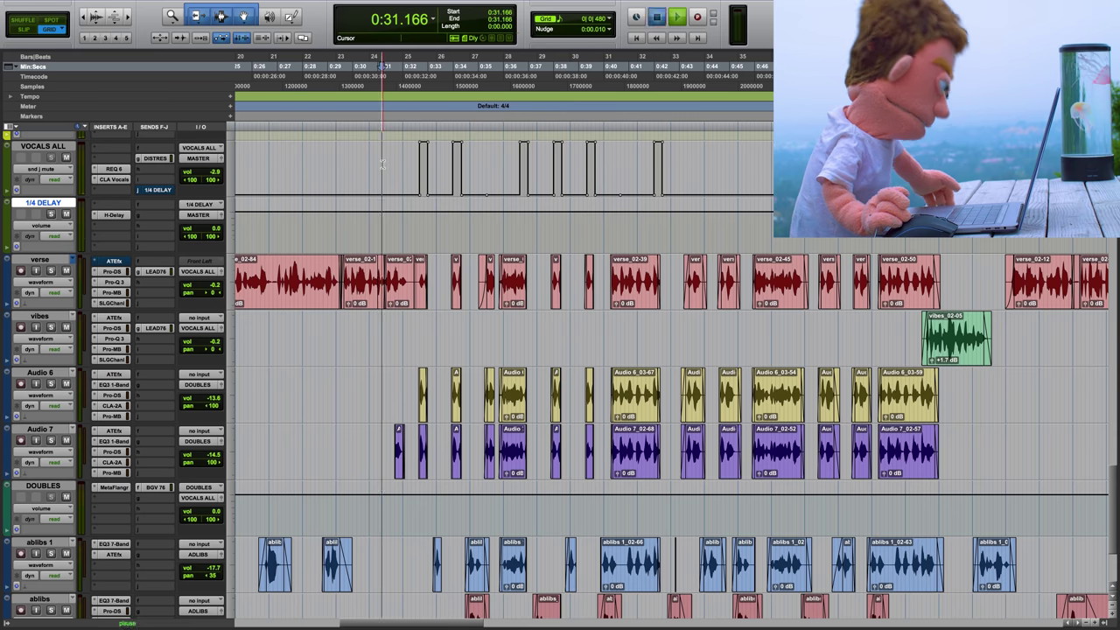
pyautogui.press('space')
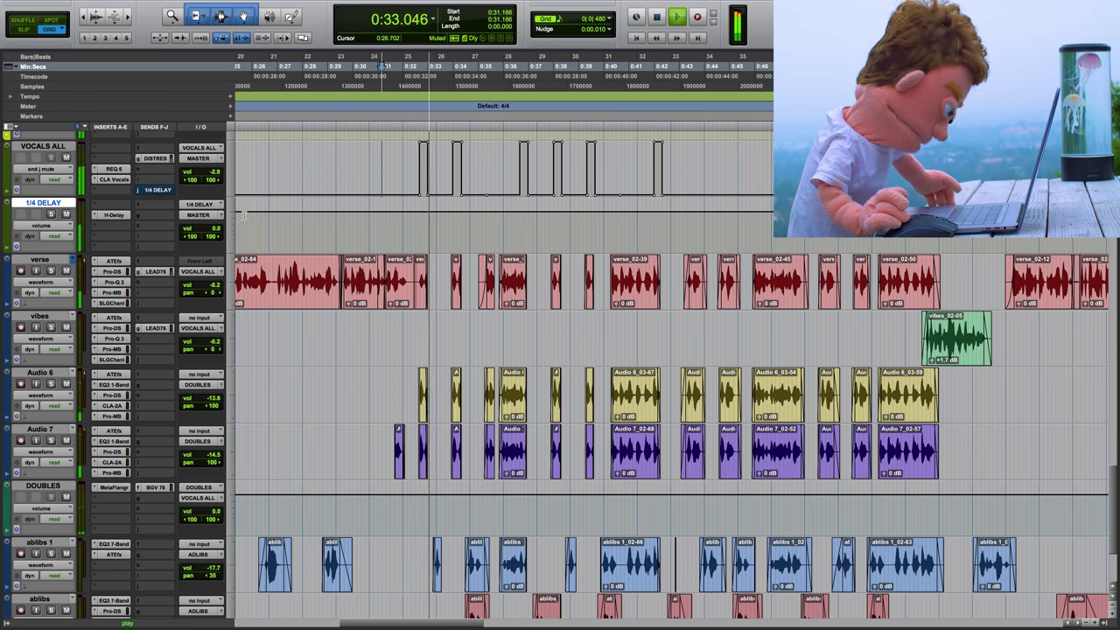
pyautogui.moveTo(212, 228); pyautogui.dragTo(212, 232)
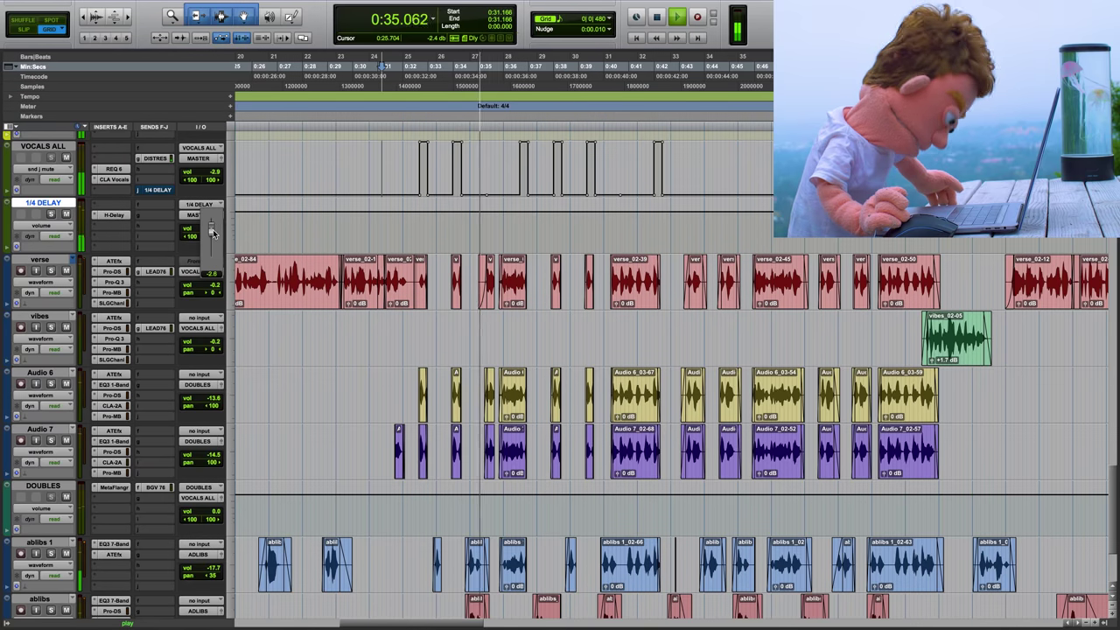
pyautogui.press('space')
pyautogui.press('super+z')
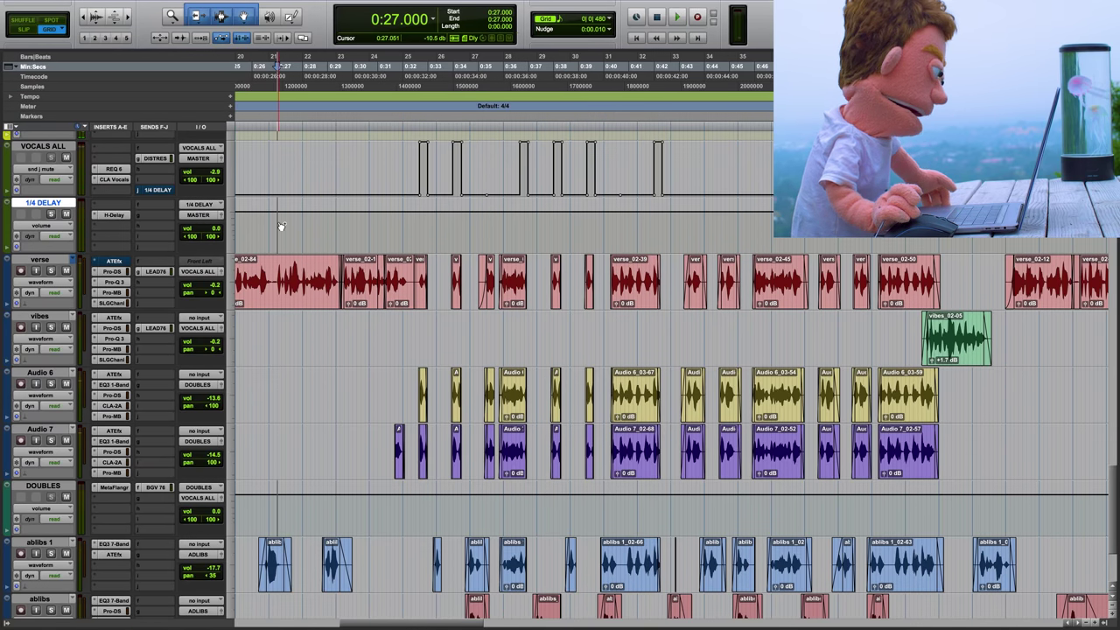
# Lower the 1/4 DELAY track volume to -7.9 dB while auditioning the throws from 32.500 s
pyautogui.moveTo(218, 234); pyautogui.dragTo(217, 234)
pyautogui.press('space')
pyautogui.press('space')
pyautogui.click(414, 157)
pyautogui.press('space')
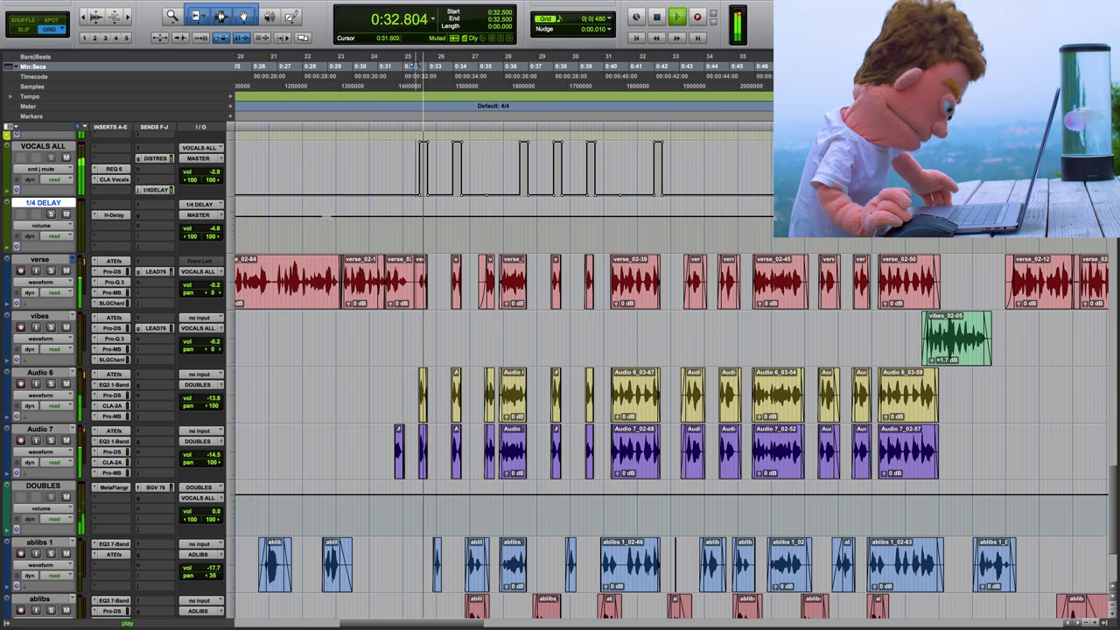
pyautogui.click(210, 230)
pyautogui.moveTo(213, 229); pyautogui.dragTo(214, 232)
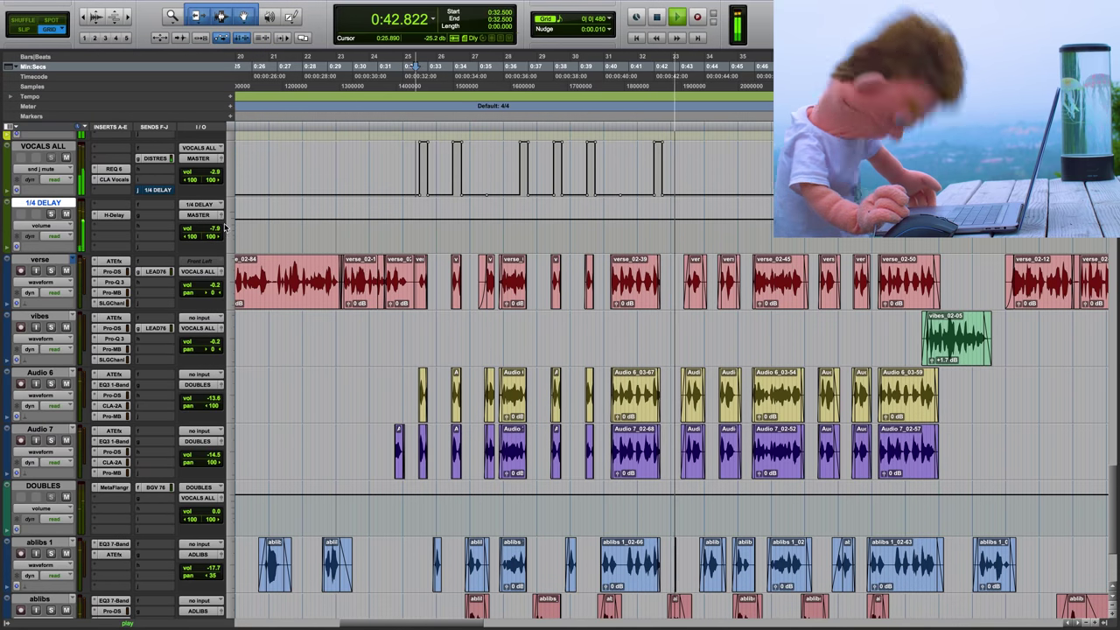
pyautogui.click(215, 229)
pyautogui.moveTo(214, 229); pyautogui.dragTo(215, 232)
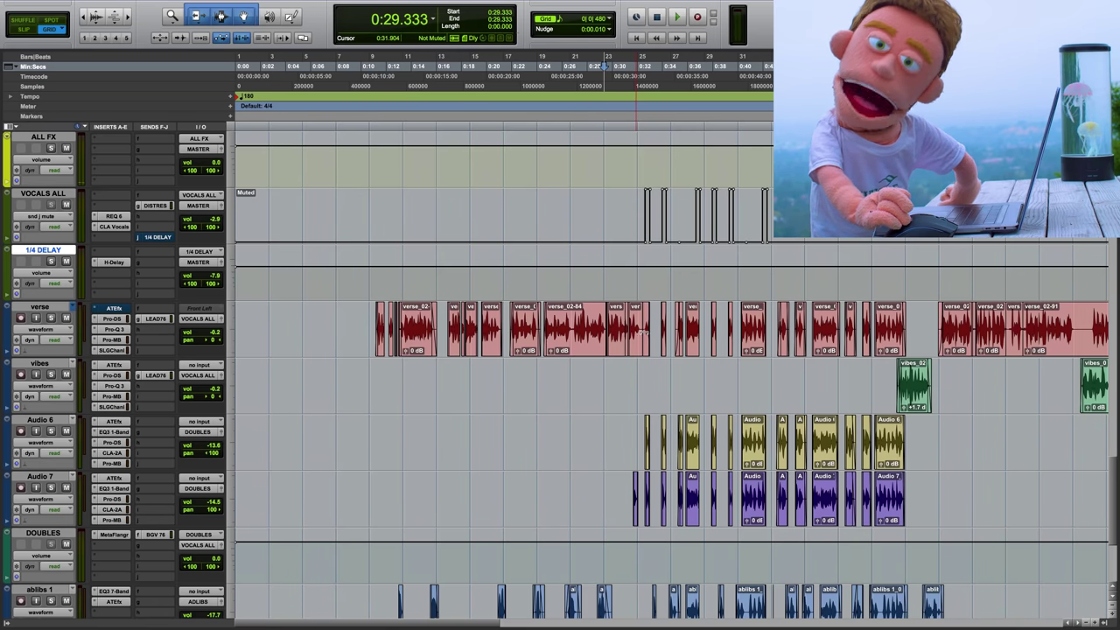
# Try selecting 32.000–42.500 s across the vocal tracks and audition the start of the selection
pyautogui.moveTo(640, 189); pyautogui.dragTo(770, 545)
pyautogui.press('t')
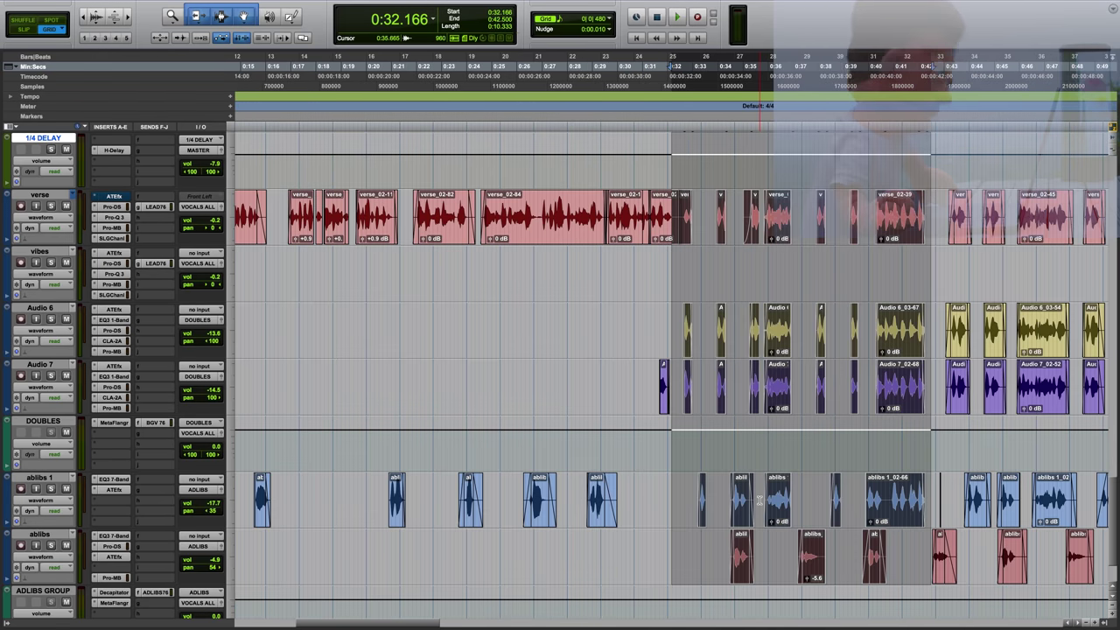
pyautogui.keyDown('shift'); pyautogui.click(666, 168); pyautogui.keyUp('shift')
pyautogui.press('space')
pyautogui.press('space')
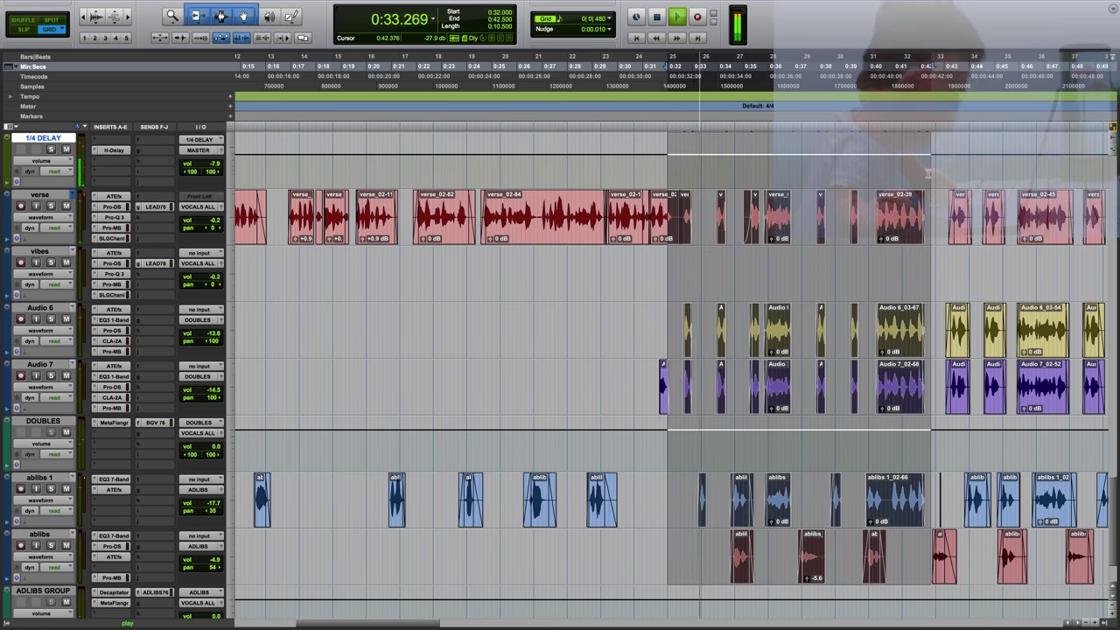
pyautogui.click(932, 173)
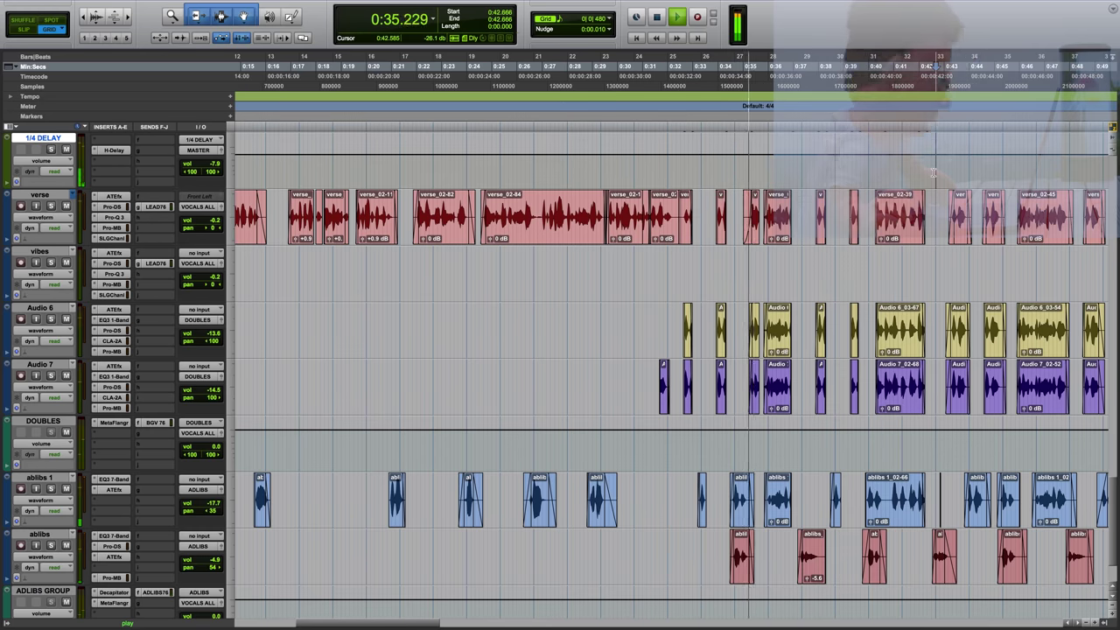
pyautogui.press('space')
# Select 32.000–42.666 s from VOCALS ALL down through the ad-lib tracks and duplicate it to 42.666 s
pyautogui.moveTo(932, 172); pyautogui.dragTo(666, 173)
pyautogui.press('space')
pyautogui.scroll(3, 666, 174)
pyautogui.keyDown('shift'); pyautogui.click(665, 263); pyautogui.keyUp('shift')
pyautogui.press('space')
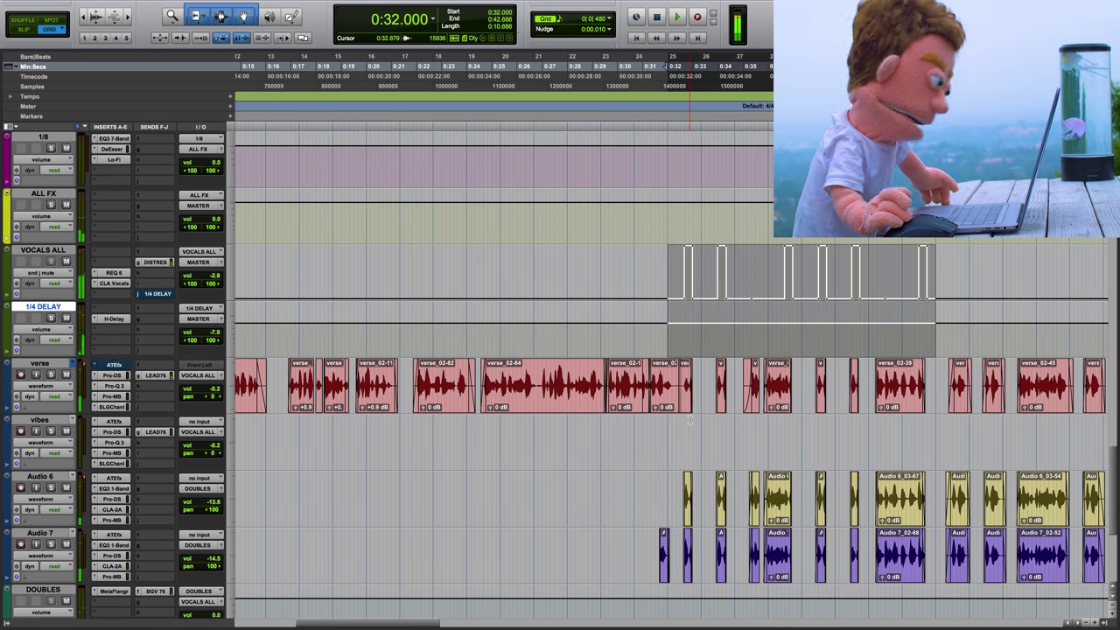
pyautogui.scroll(-2, 667, 280)
pyautogui.moveTo(668, 255); pyautogui.dragTo(666, 469)
pyautogui.press('space')
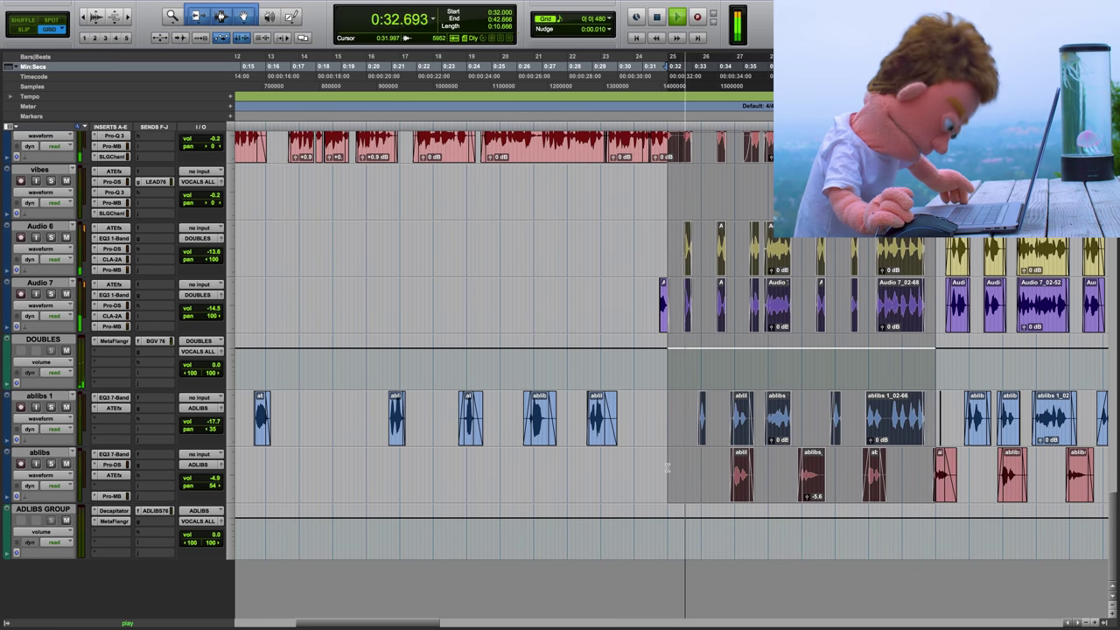
pyautogui.press('super+d')
pyautogui.press('space')
pyautogui.hscroll(3, 667, 468)
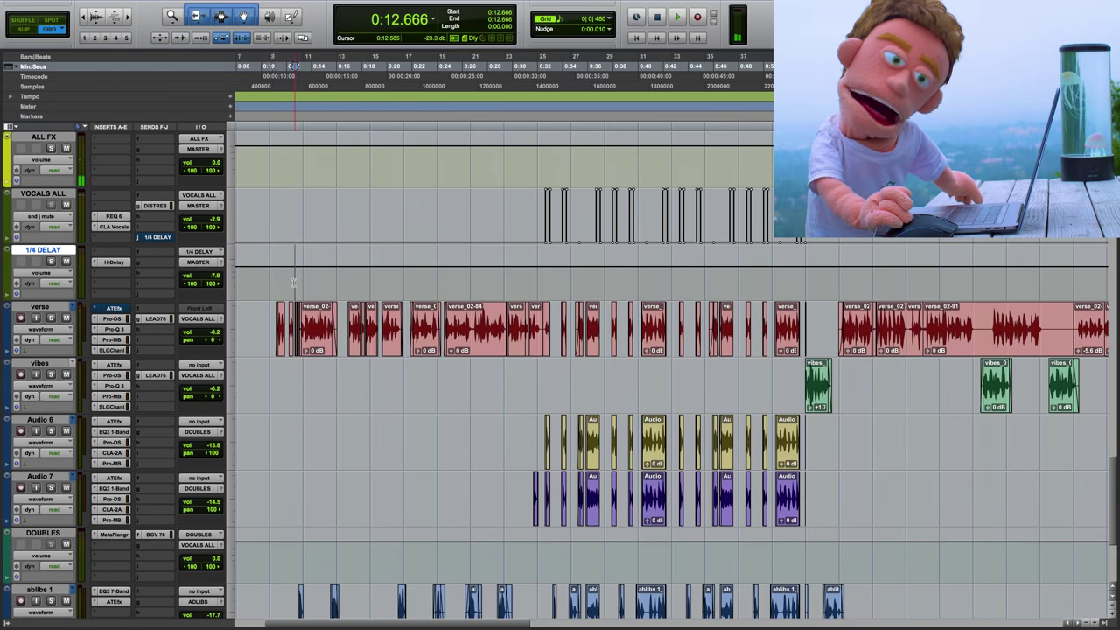
# Delete the two short clips just before verse_02-97 on the verse track
pyautogui.press('t')
pyautogui.press('t')
pyautogui.press('t')
pyautogui.click(685, 346)
pyautogui.press('BackSpace')
pyautogui.click(712, 345)
pyautogui.press('BackSpace')
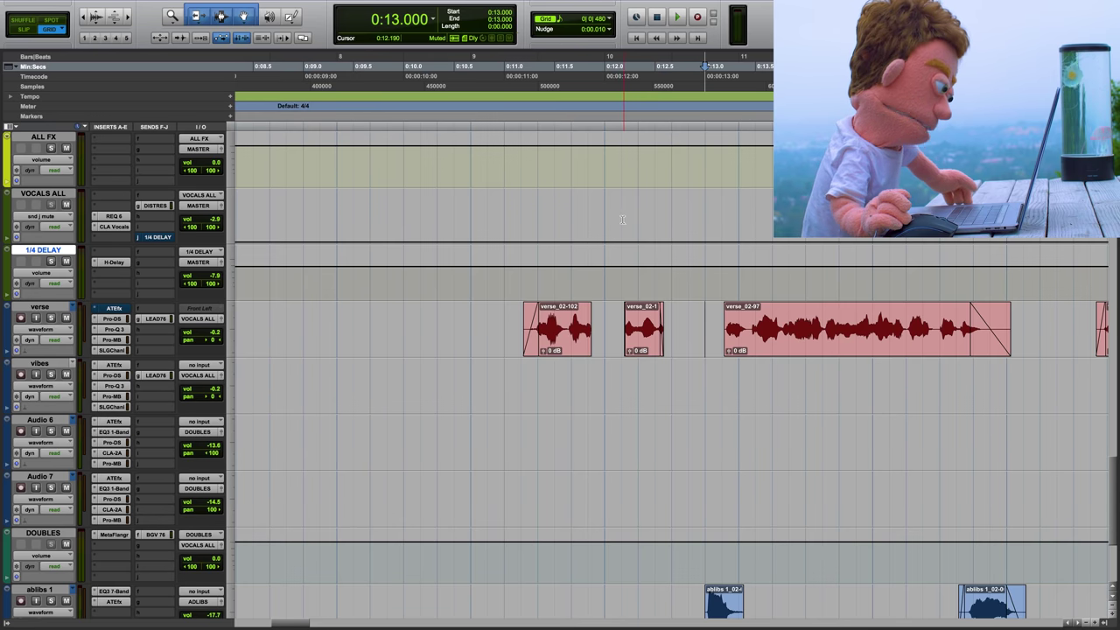
# Unmute the 1/4 DELAY send on VOCALS ALL from 12.166 to 12.666 s and audition it from 10.666 s
pyautogui.moveTo(623, 220); pyautogui.dragTo(657, 136)
pyautogui.click(471, 227)
pyautogui.press('space')
pyautogui.scroll(-2, 536, 240)
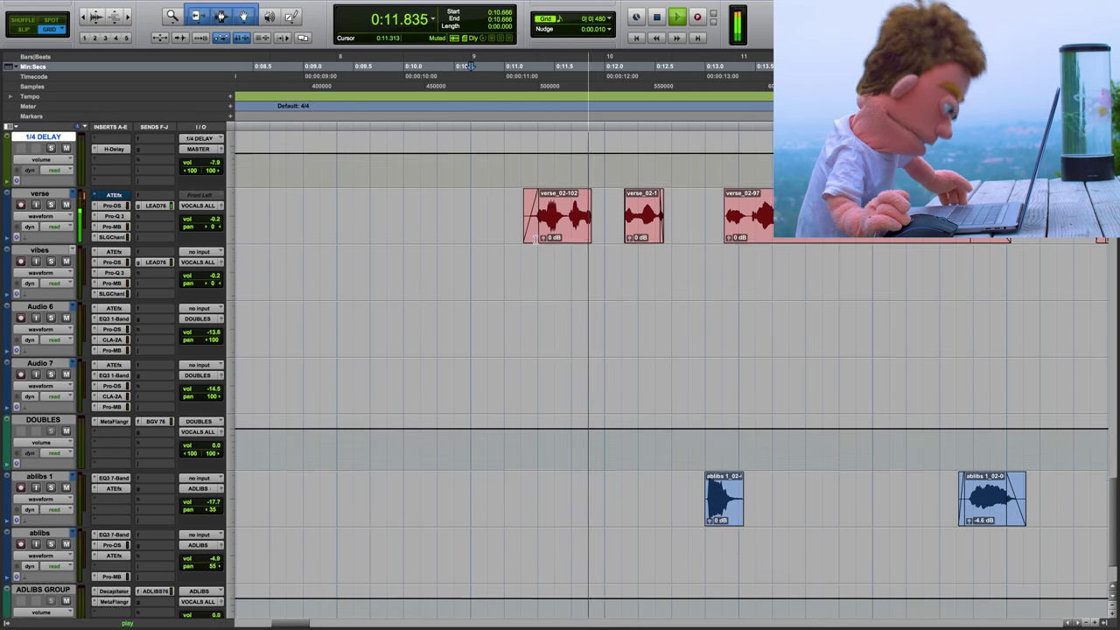
pyautogui.scroll(2, 533, 241)
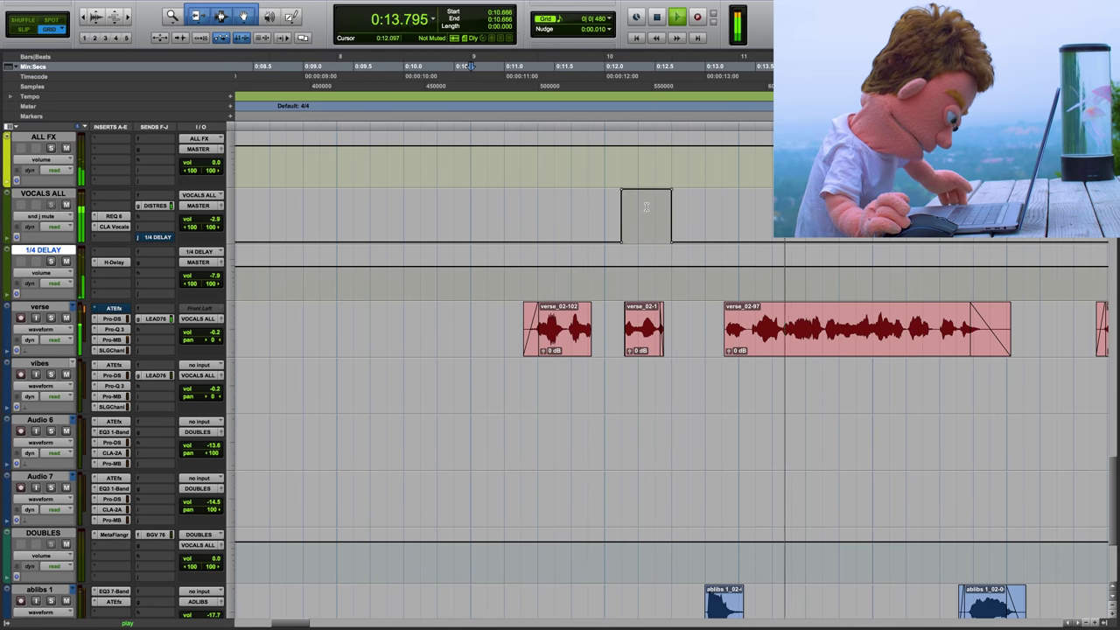
pyautogui.press('space')
# Mute the start of that delay throw from 12.166 to 12.333 s and play it from 11.833 s
pyautogui.moveTo(642, 207); pyautogui.dragTo(622, 196)
pyautogui.click(626, 233)
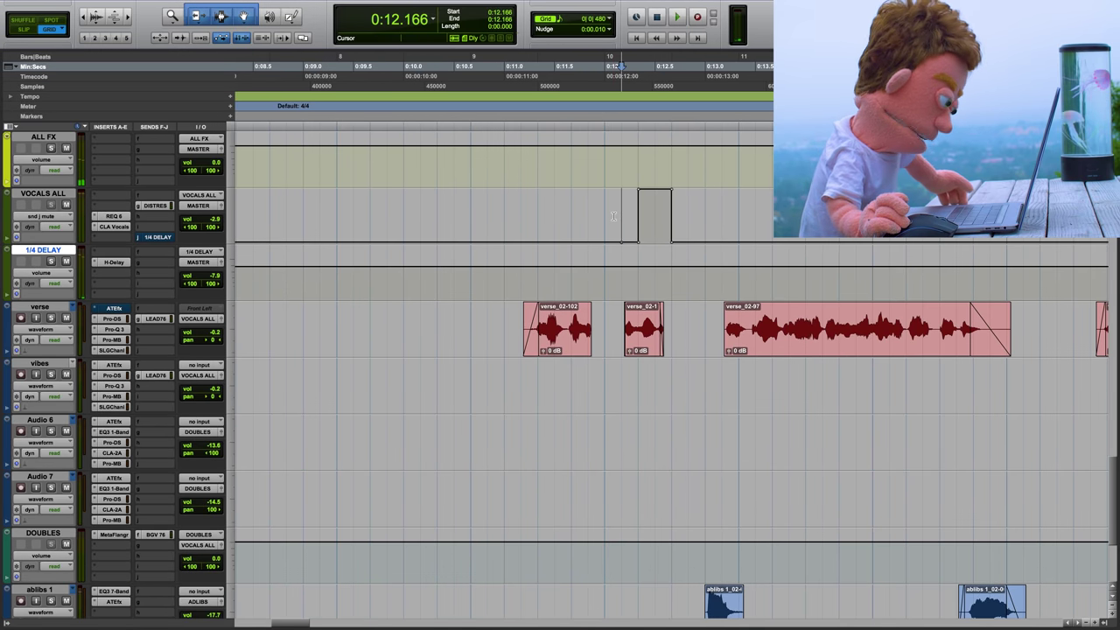
pyautogui.click(588, 212)
pyautogui.press('space')
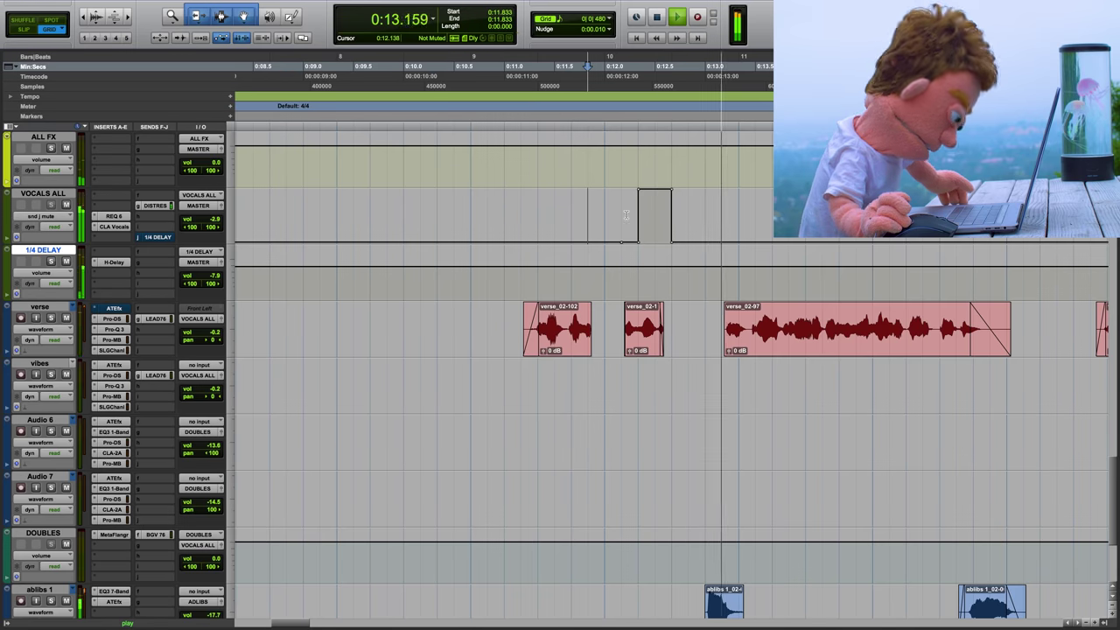
pyautogui.hscroll(2, 765, 223)
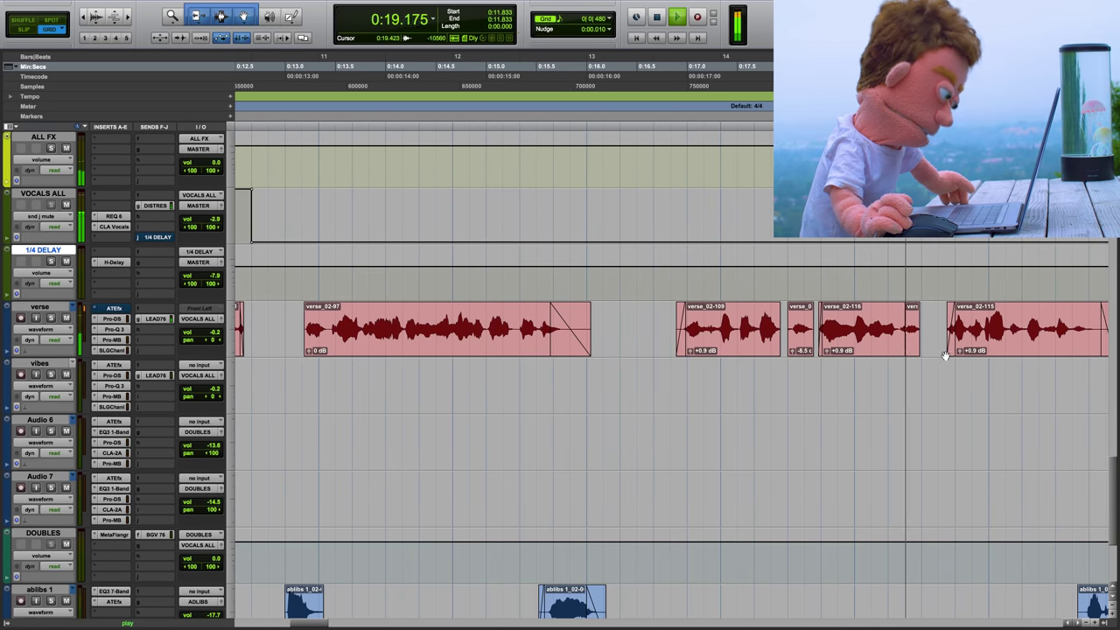
# Delete the short clip before verse_02-116 and unmute the 1/4 DELAY send on VOCALS ALL starting at 17.666 s
pyautogui.click(803, 349)
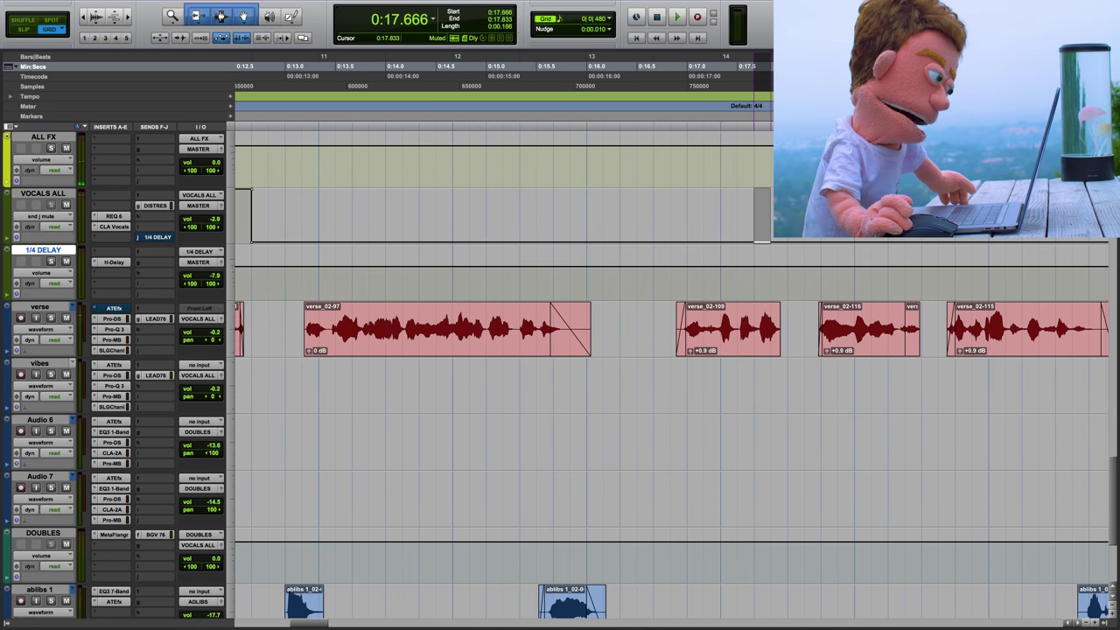
pyautogui.click(738, 214)
pyautogui.press('space')
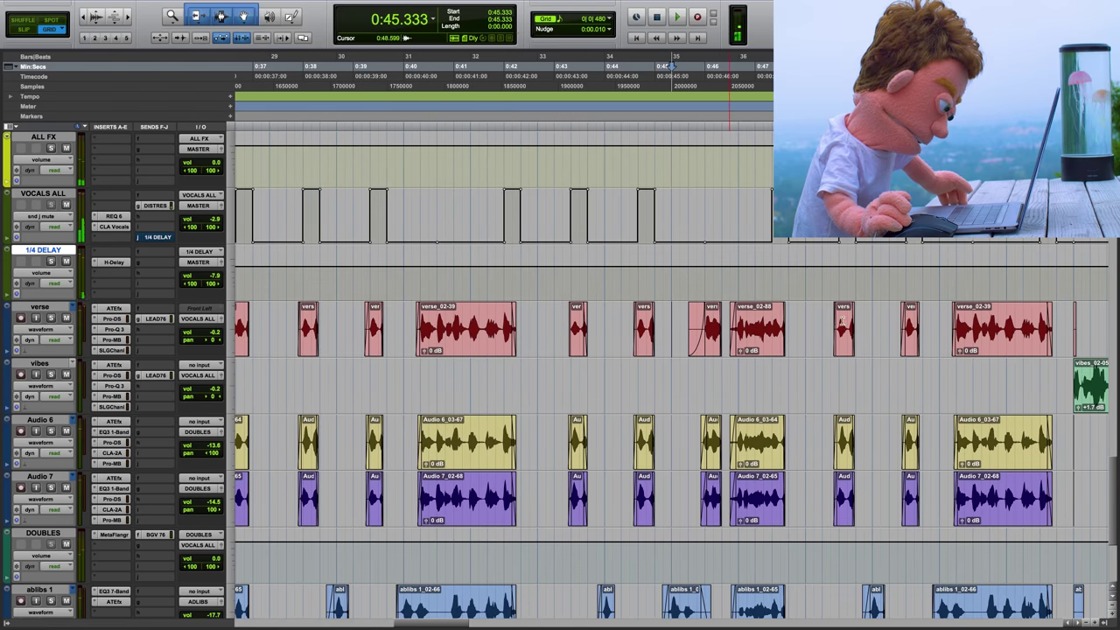
# Duplicate the 46.000–46.333 s slice from 1/4 DELAY through Audio 7 to 46.333 s and audition the stutter from 45.333 s
pyautogui.press('space')
pyautogui.press('super+bracketright')
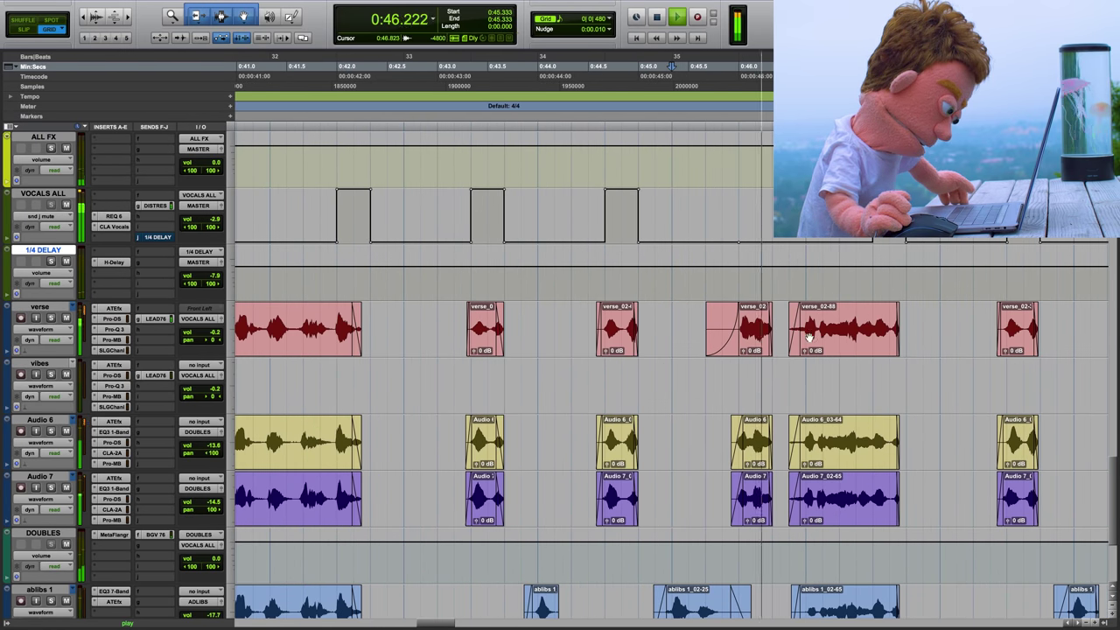
pyautogui.press('space')
pyautogui.moveTo(769, 286); pyautogui.dragTo(738, 495)
pyautogui.press('super+d')
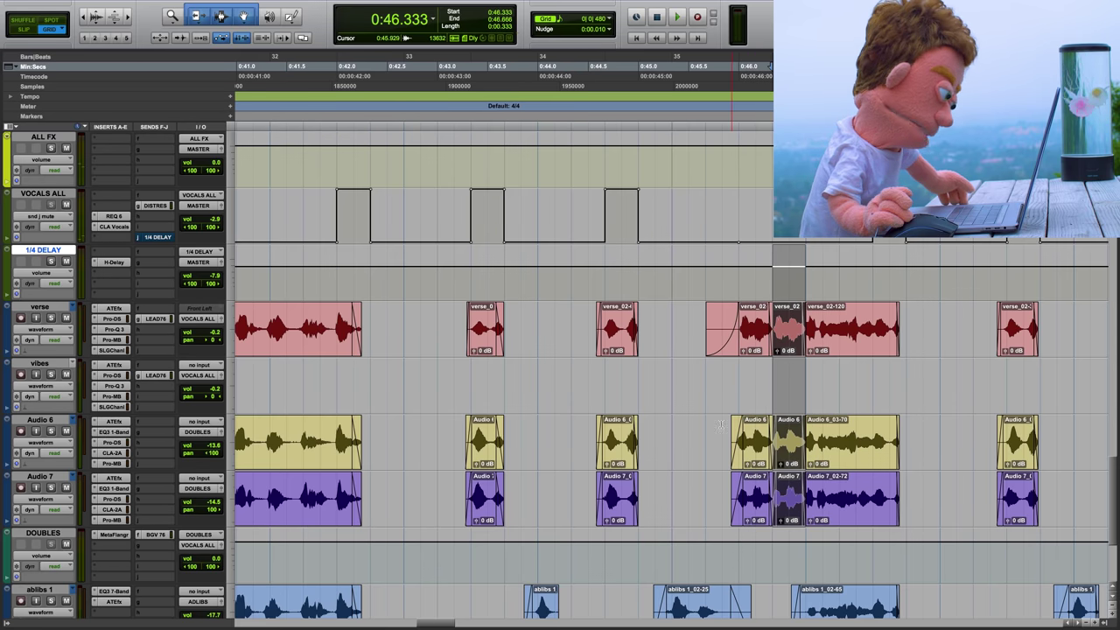
pyautogui.click(672, 282)
pyautogui.press('space')
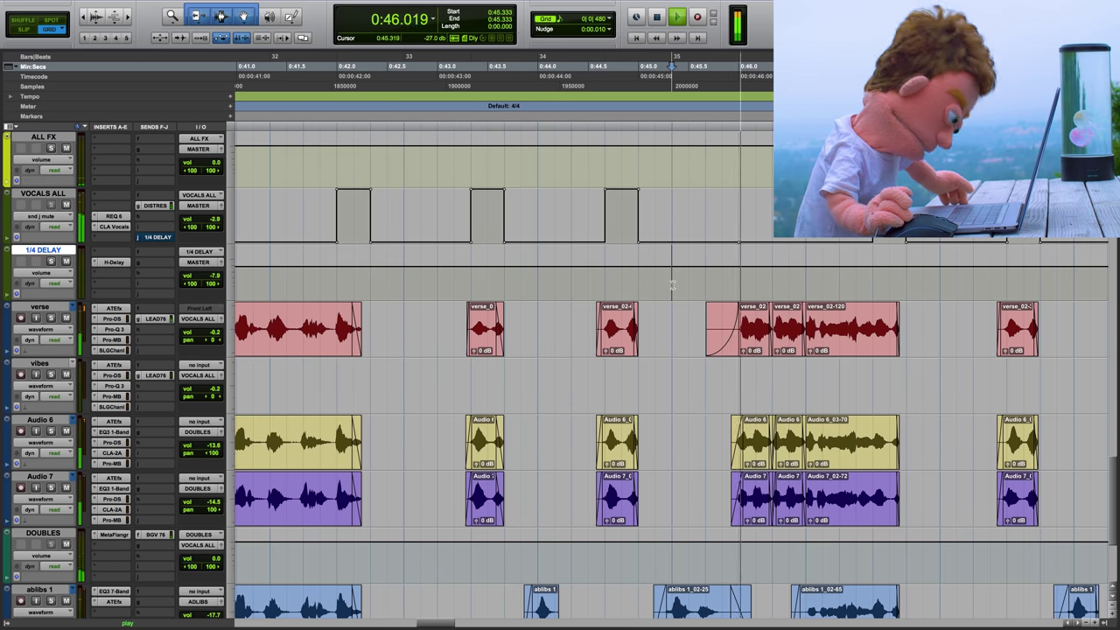
pyautogui.press('space')
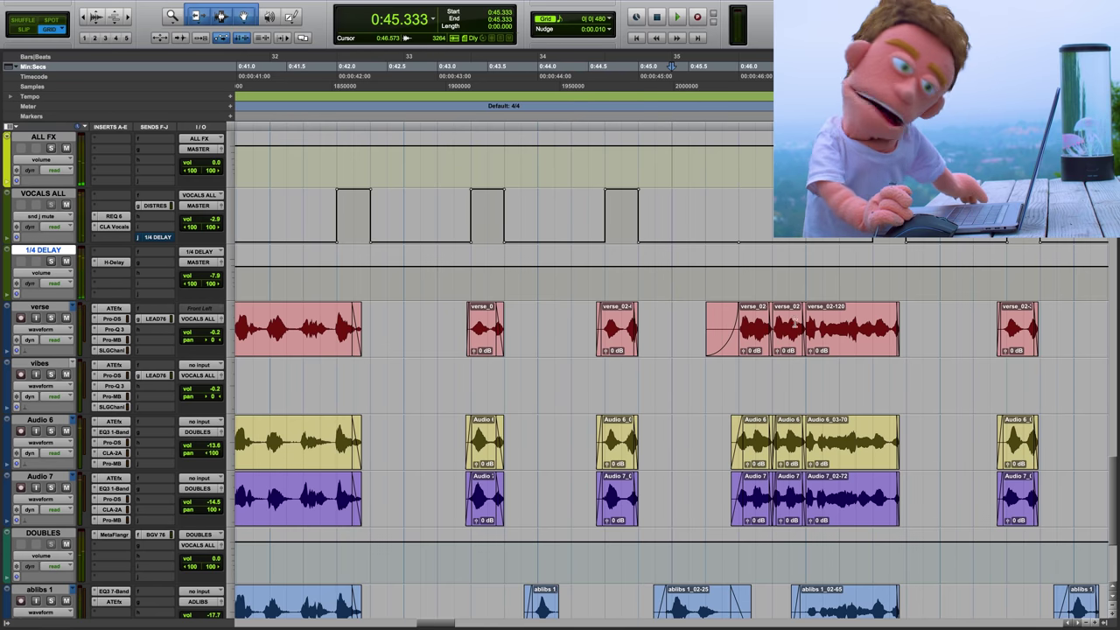
# Switch to Slip mode, crossfade the verse, Audio 6 and Audio 7 edits from 46.608 to 46.718 s, and audition from 45.540 s
pyautogui.click(22, 30)
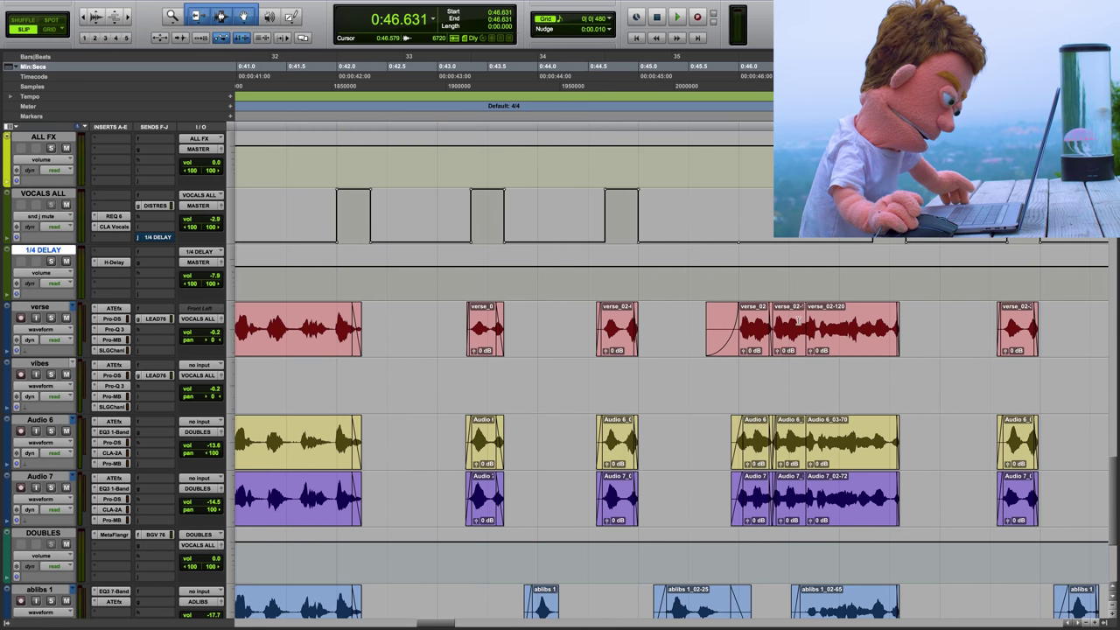
pyautogui.press('t')
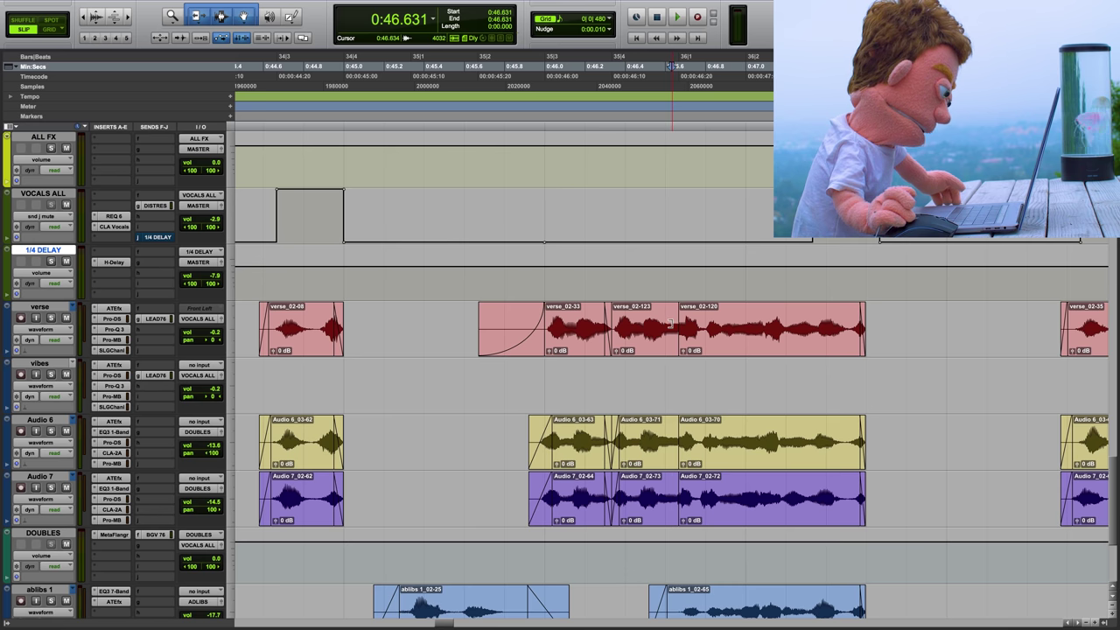
pyautogui.moveTo(666, 328); pyautogui.dragTo(689, 332)
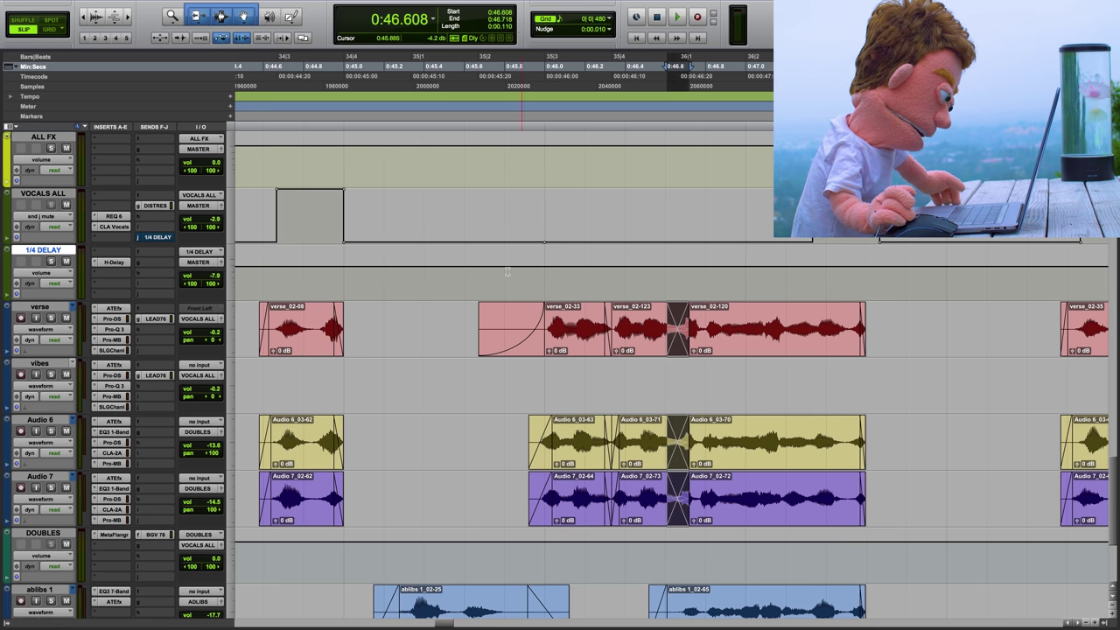
pyautogui.click(462, 289)
pyautogui.press('space')
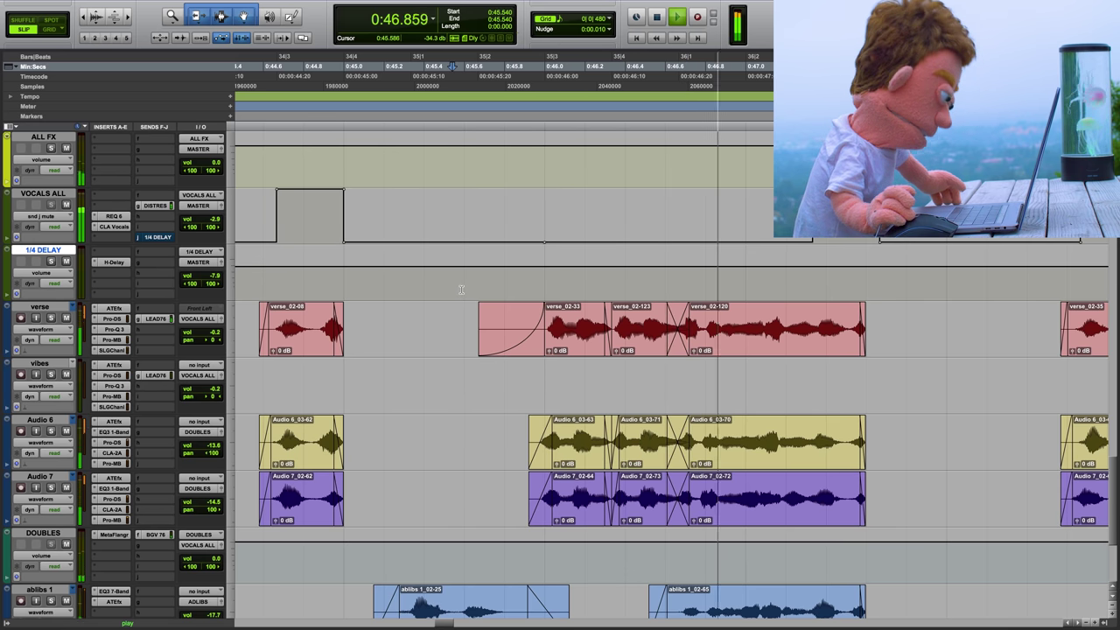
# Review the whole edited verse and play it back from 10.333 s
pyautogui.press('r')
pyautogui.press('r')
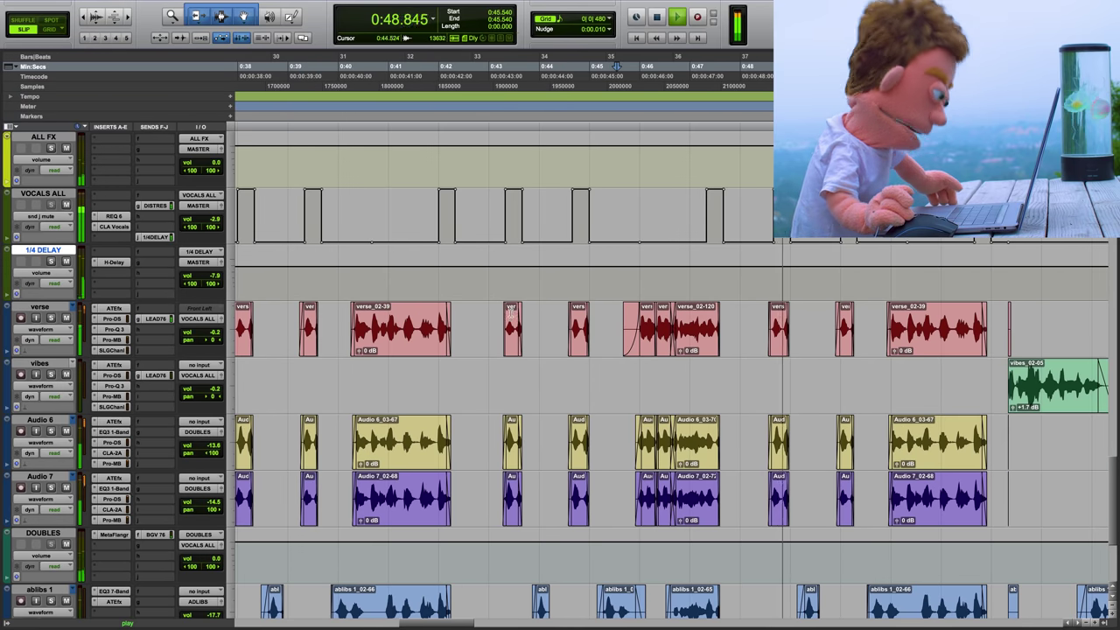
pyautogui.press('r')
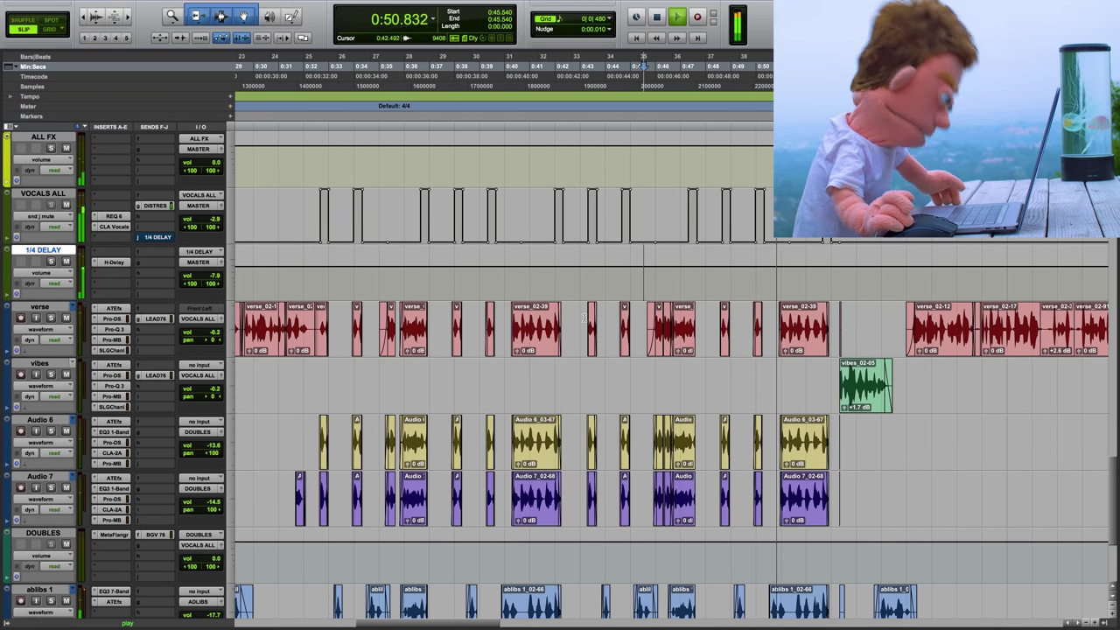
pyautogui.hscroll(-1, 540, 317)
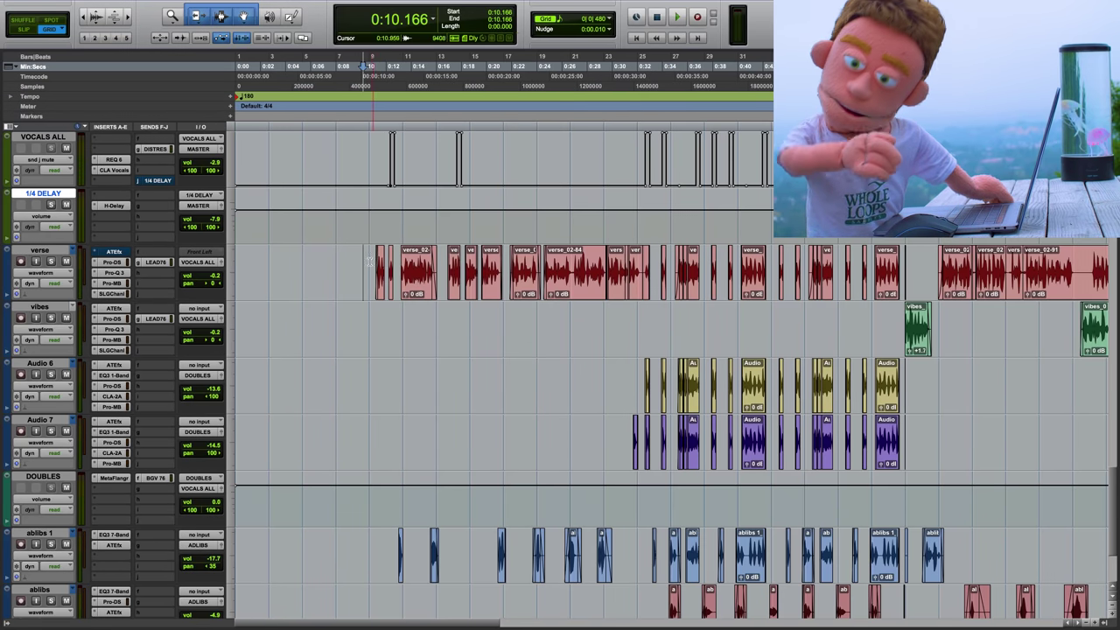
pyautogui.press('space')
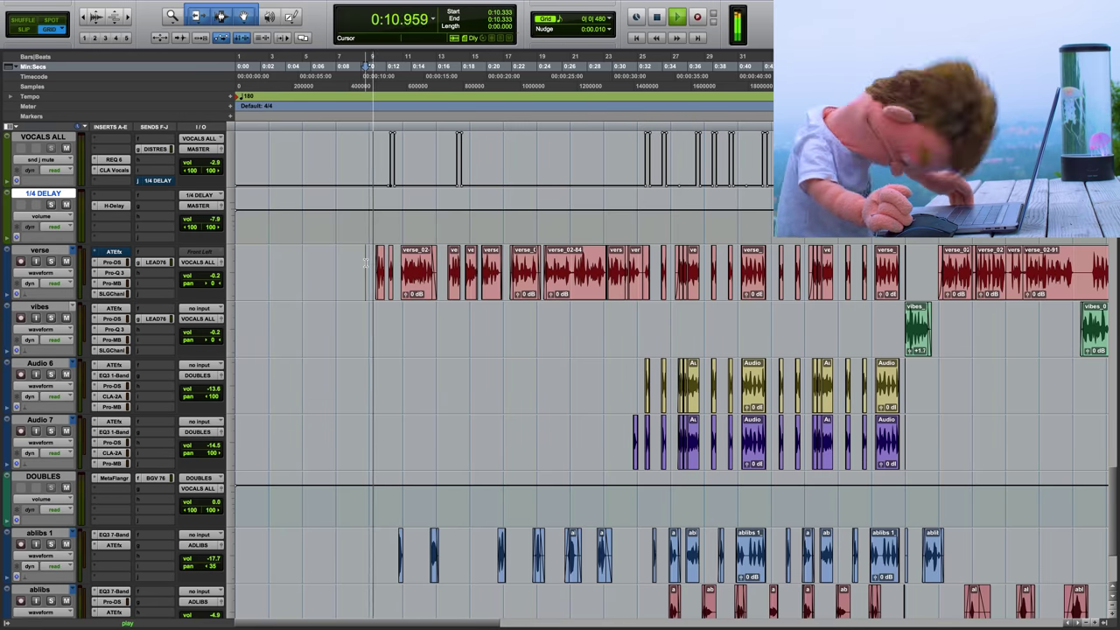